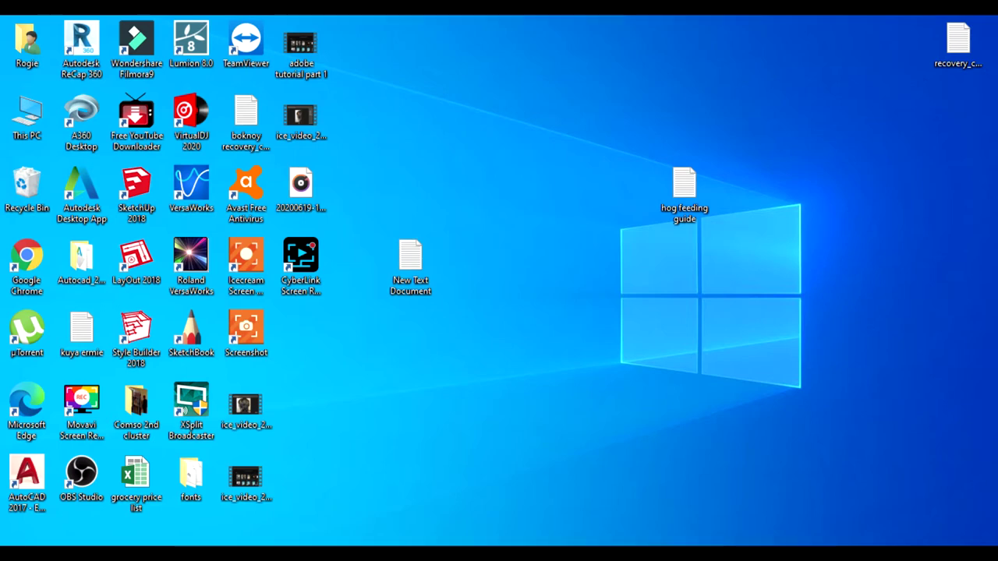
Step: Launch Adobe Photoshop CC 2019 from the Adobe entries in the Start menu app list
{"action": "key", "text": "super"}
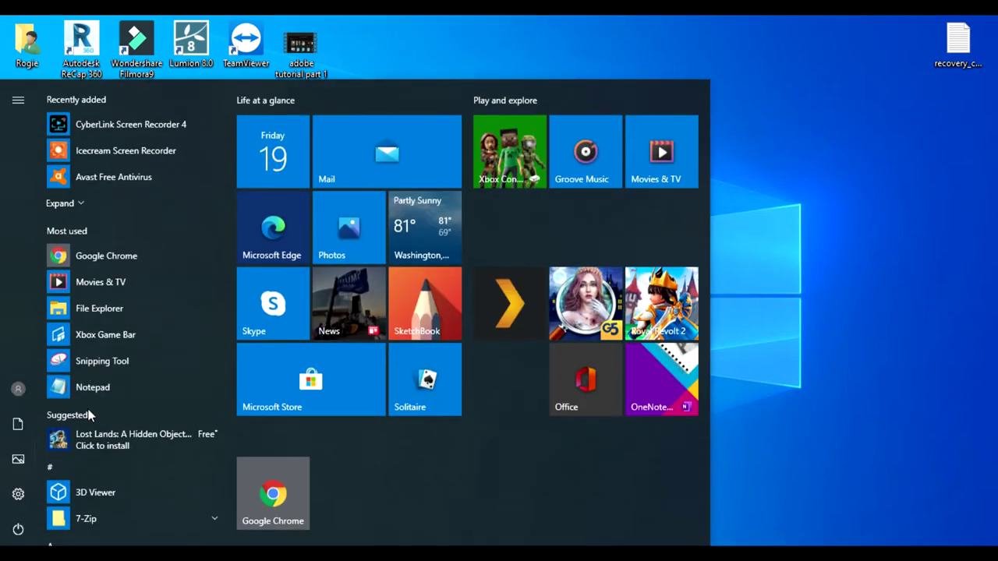
{"action": "scroll", "coordinate": [88, 322], "scroll_direction": "down", "scroll_amount": 2}
{"action": "scroll", "coordinate": [85, 325], "scroll_direction": "down", "scroll_amount": 4}
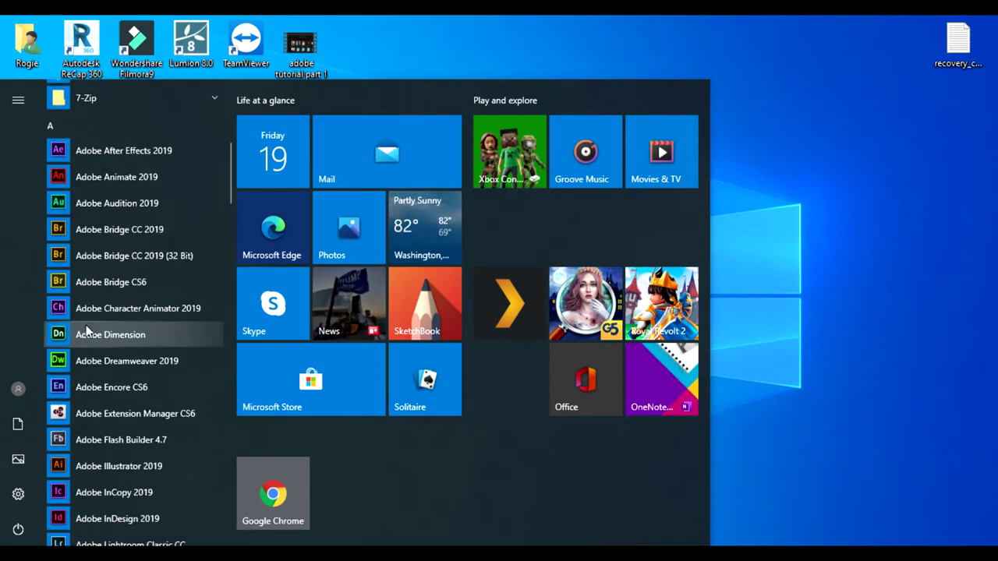
{"action": "scroll", "coordinate": [86, 325], "scroll_direction": "down", "scroll_amount": 2}
{"action": "scroll", "coordinate": [86, 325], "scroll_direction": "down", "scroll_amount": 4}
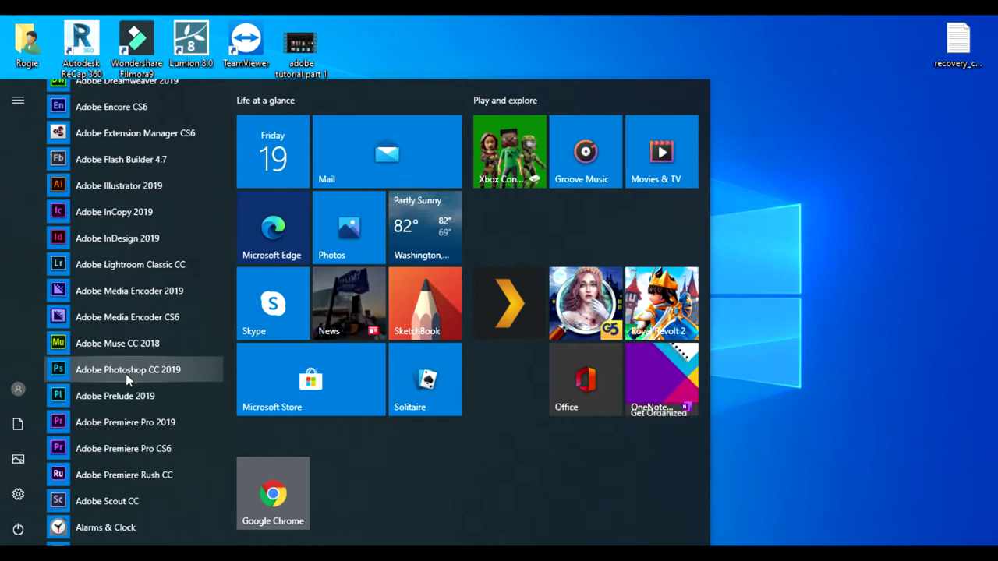
{"action": "left_click", "coordinate": [168, 369]}
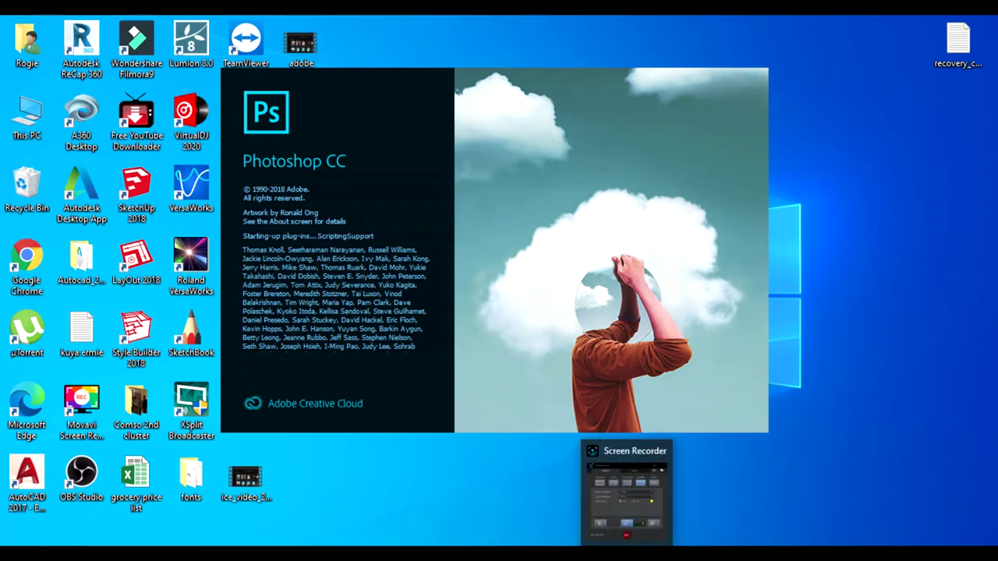
Step: Restore the CyberLink Screen Recorder window from the taskbar, then minimize it again
{"action": "left_click", "coordinate": [626, 491]}
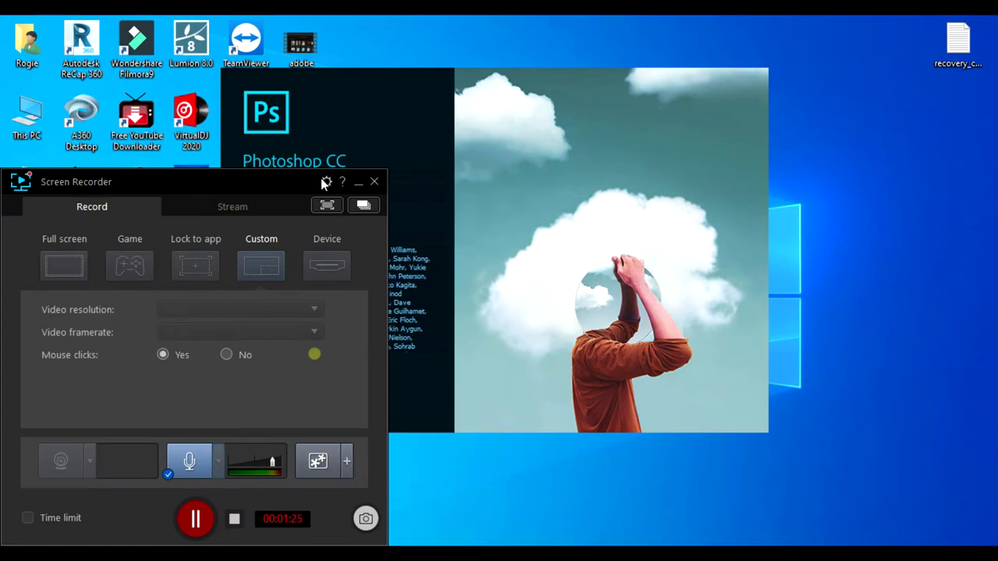
{"action": "left_click", "coordinate": [358, 189]}
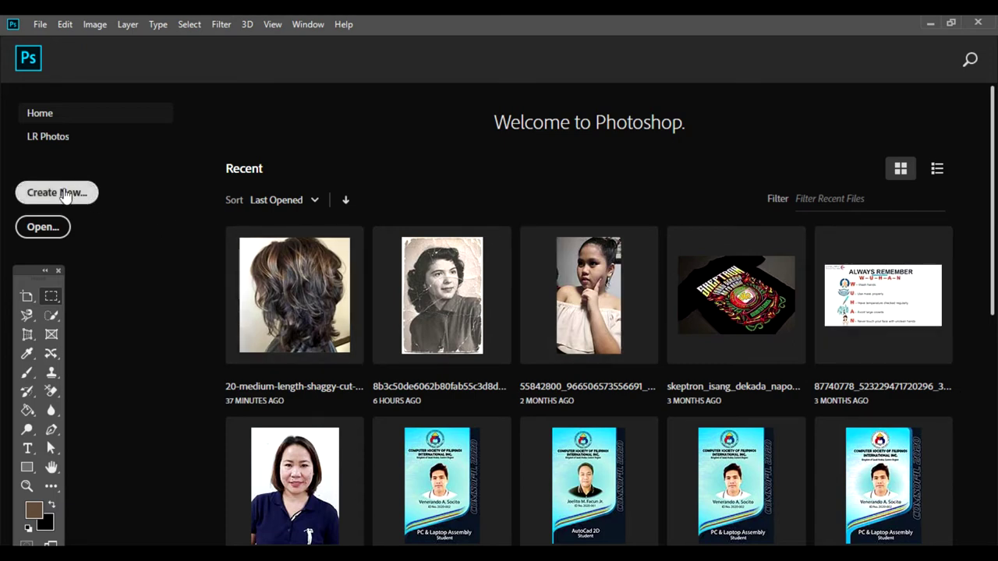
Step: Start a new document and view the Saved presets, including the 210 x 297 mm preset
{"action": "left_click", "coordinate": [66, 197]}
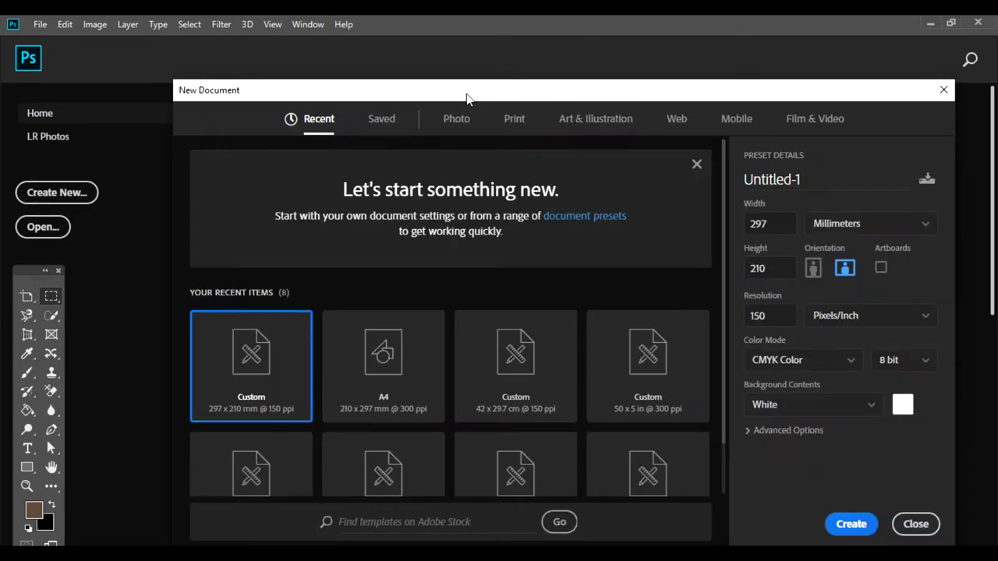
{"action": "left_click_drag", "start_coordinate": [466, 98], "coordinate": [408, 81]}
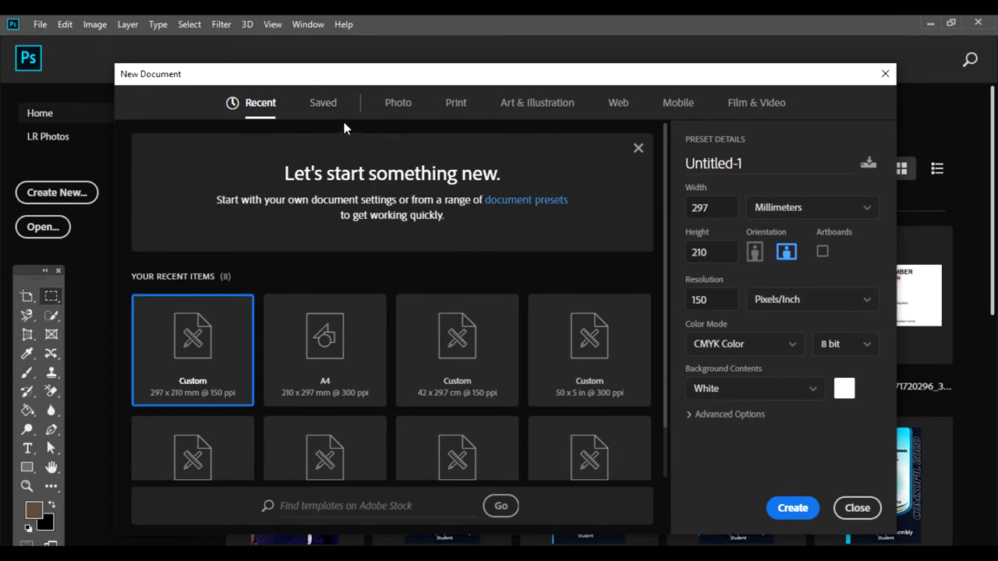
{"action": "left_click", "coordinate": [325, 108]}
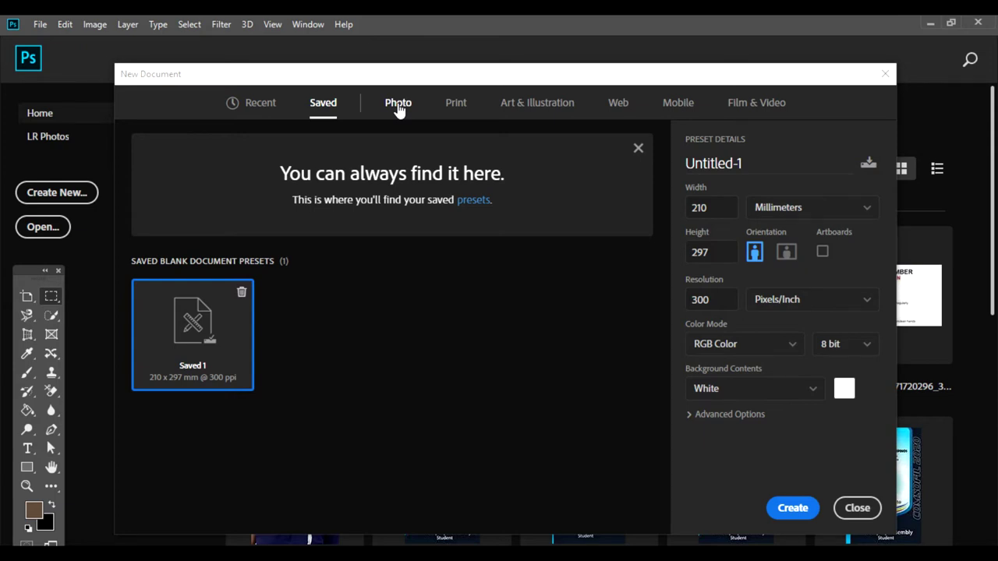
Step: Browse the Photo presets, then show the Print presets (Letter, Legal, Tabloid, A4)
{"action": "left_click", "coordinate": [399, 106]}
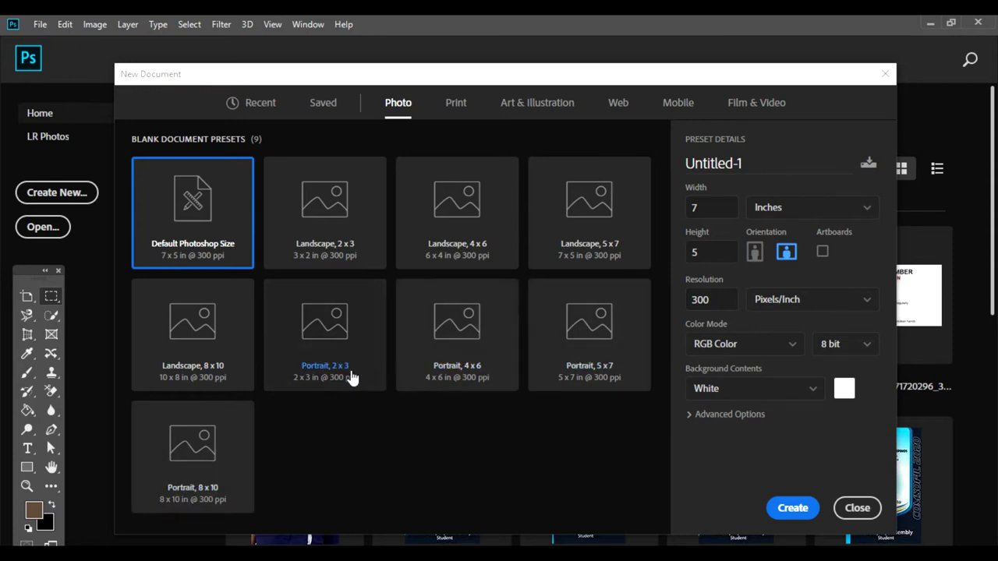
{"action": "left_click", "coordinate": [454, 106]}
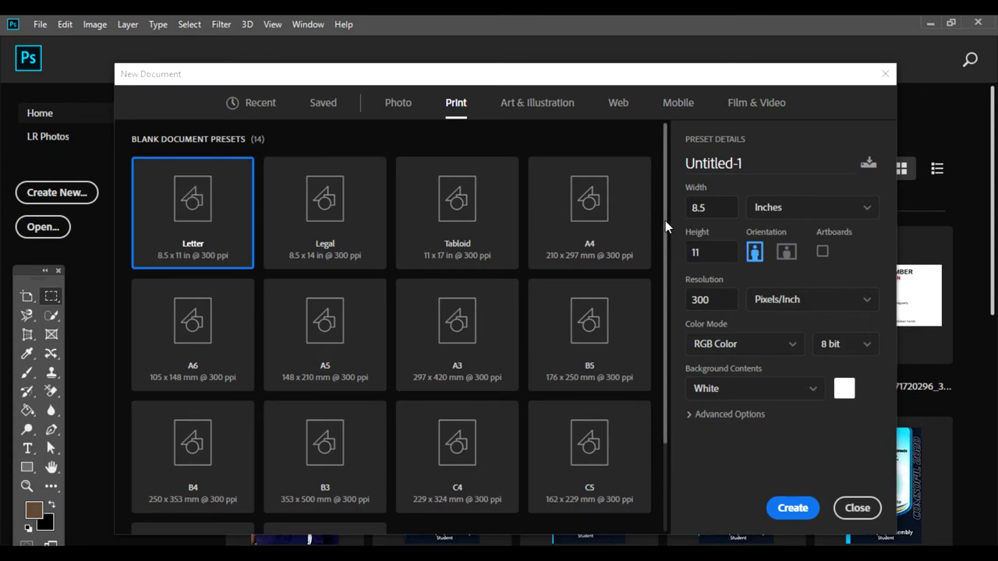
Step: Scroll through the Print presets, then show Art & Illustration presets like 1000 pixel grid
{"action": "scroll", "coordinate": [665, 226], "scroll_direction": "down", "scroll_amount": 3}
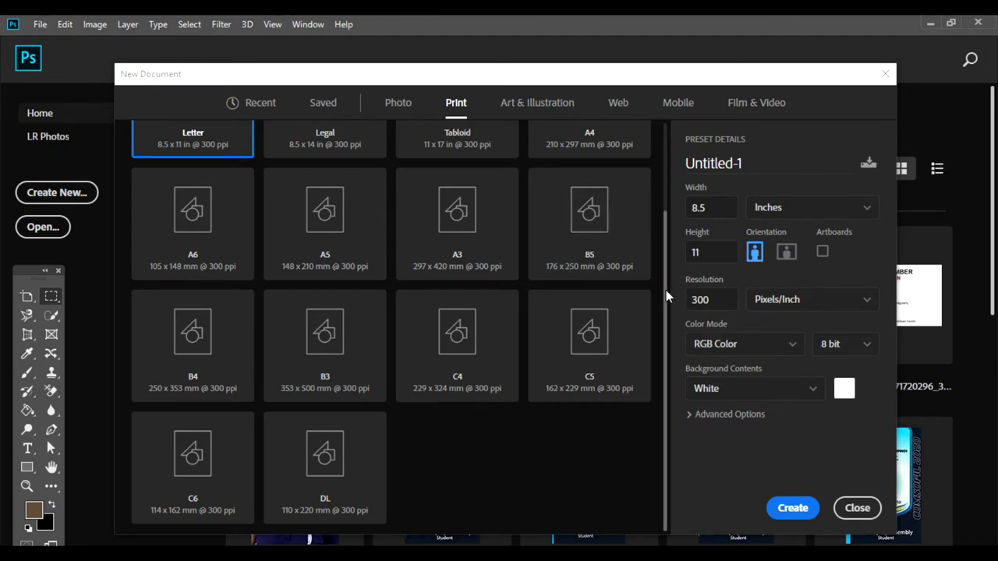
{"action": "left_click_drag", "start_coordinate": [666, 290], "coordinate": [677, 171]}
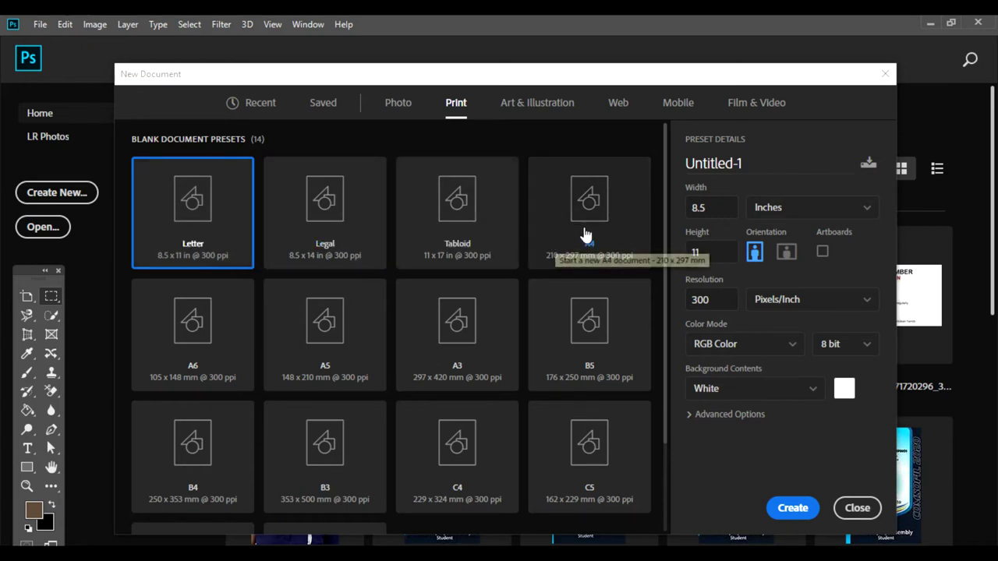
{"action": "left_click", "coordinate": [529, 106]}
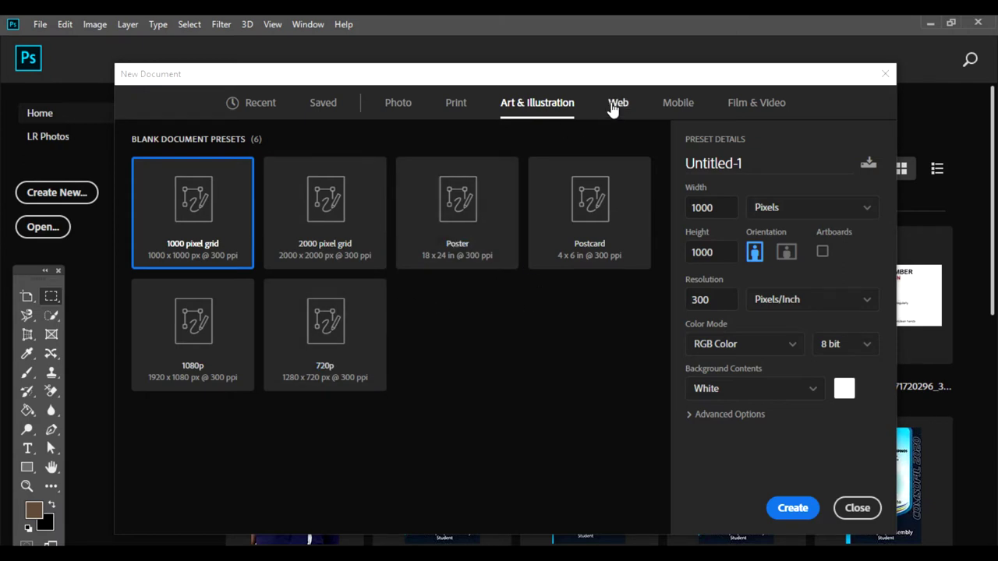
Step: Browse the Web presets, then show the Mobile presets starting with iPhone X
{"action": "left_click", "coordinate": [616, 108]}
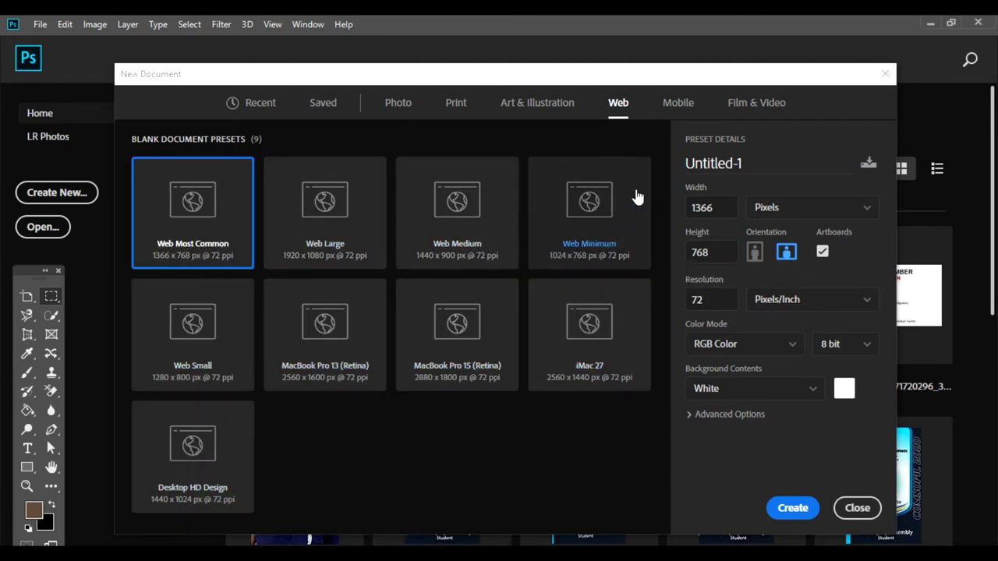
{"action": "left_click", "coordinate": [680, 106]}
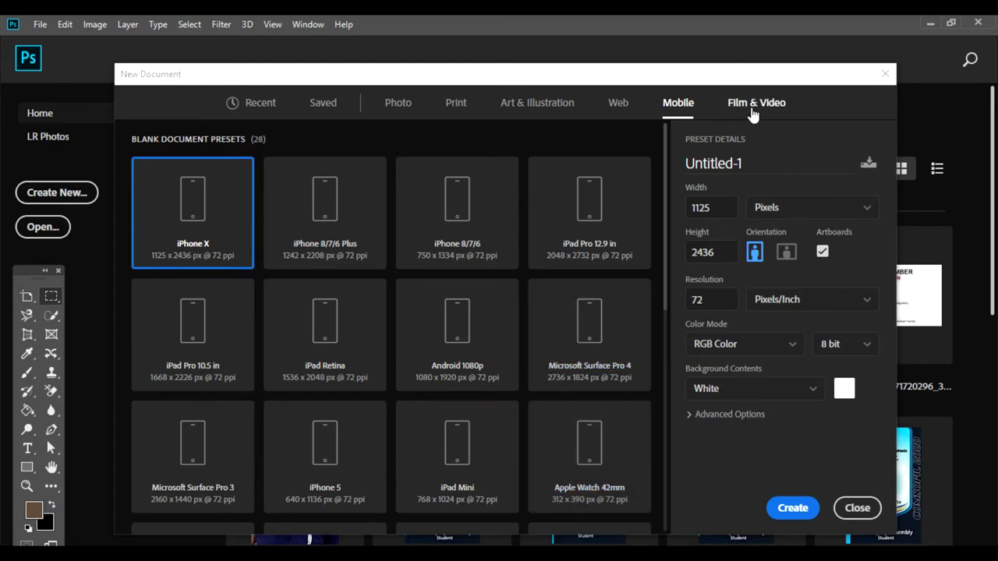
Step: Browse the Film & Video presets, with HDTV 1080p at 1920 x 1080 px selected
{"action": "left_click", "coordinate": [752, 113]}
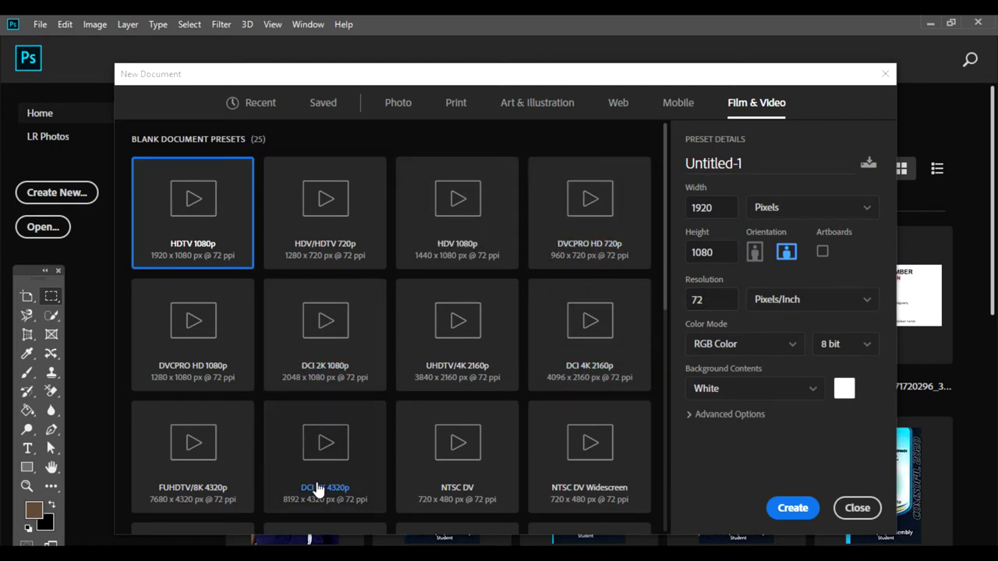
{"action": "scroll", "coordinate": [367, 453], "scroll_direction": "down", "scroll_amount": 3}
{"action": "scroll", "coordinate": [367, 452], "scroll_direction": "down", "scroll_amount": 2}
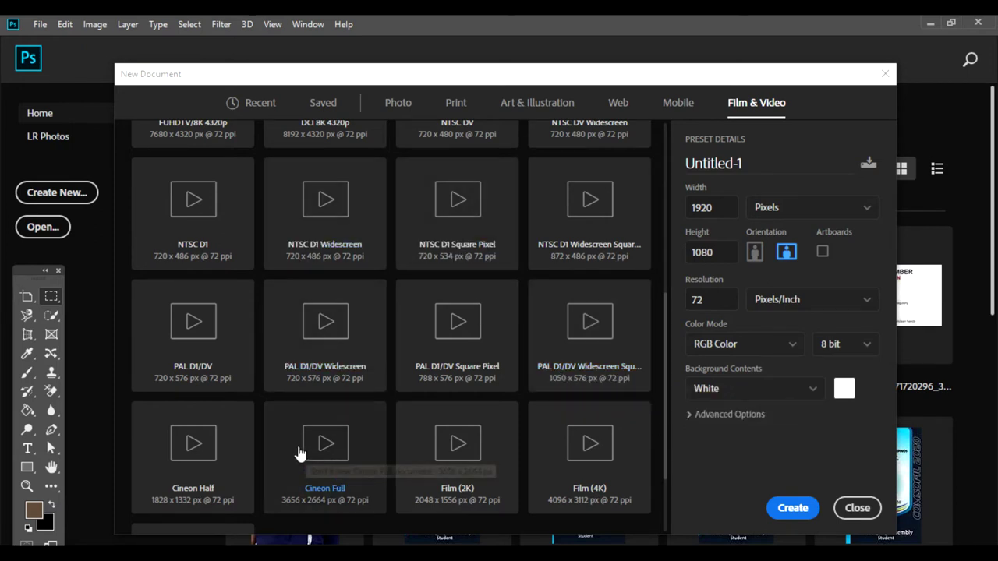
{"action": "scroll", "coordinate": [298, 455], "scroll_direction": "down", "scroll_amount": 3}
{"action": "scroll", "coordinate": [298, 453], "scroll_direction": "up", "scroll_amount": 3}
{"action": "scroll", "coordinate": [301, 455], "scroll_direction": "up", "scroll_amount": 5}
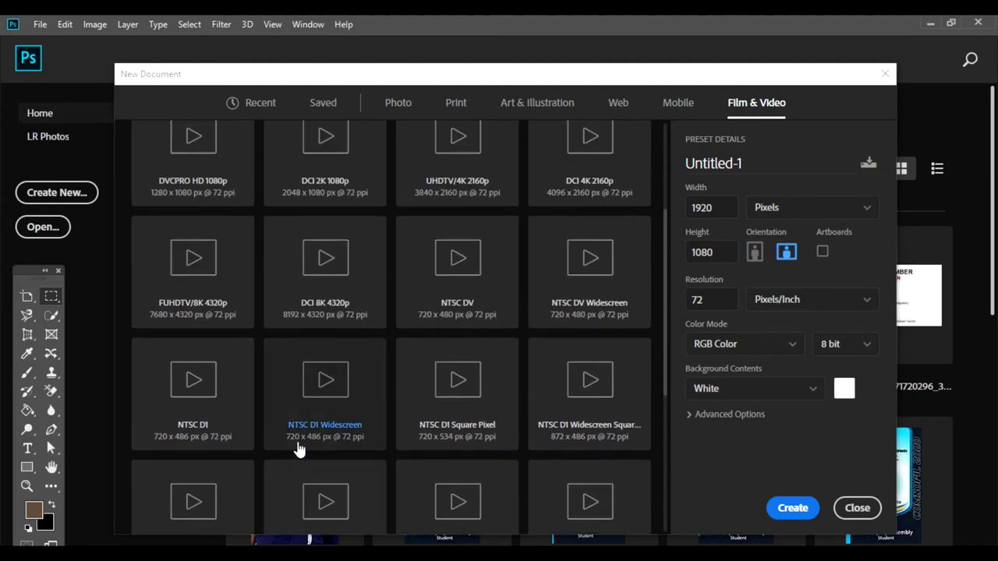
{"action": "scroll", "coordinate": [505, 251], "scroll_direction": "up", "scroll_amount": 5}
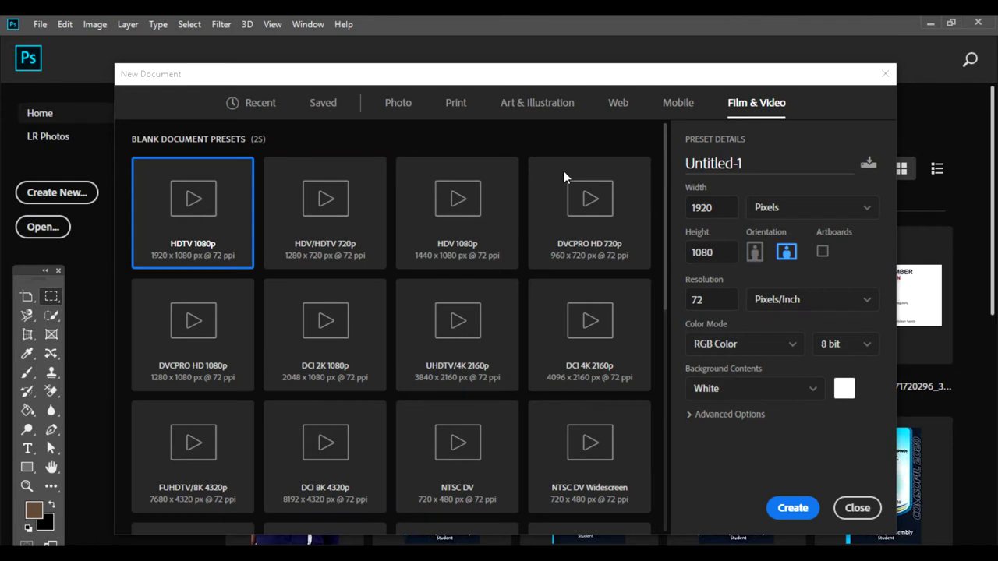
Step: On the Print presets, rename the new document to 'Tutorial 1'
{"action": "left_click", "coordinate": [454, 106]}
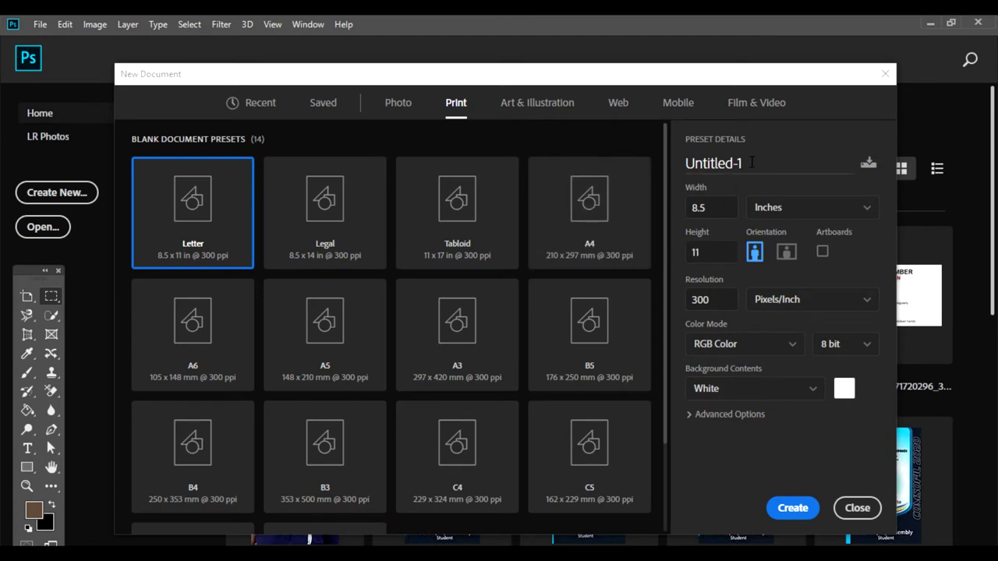
{"action": "double_click", "coordinate": [751, 162]}
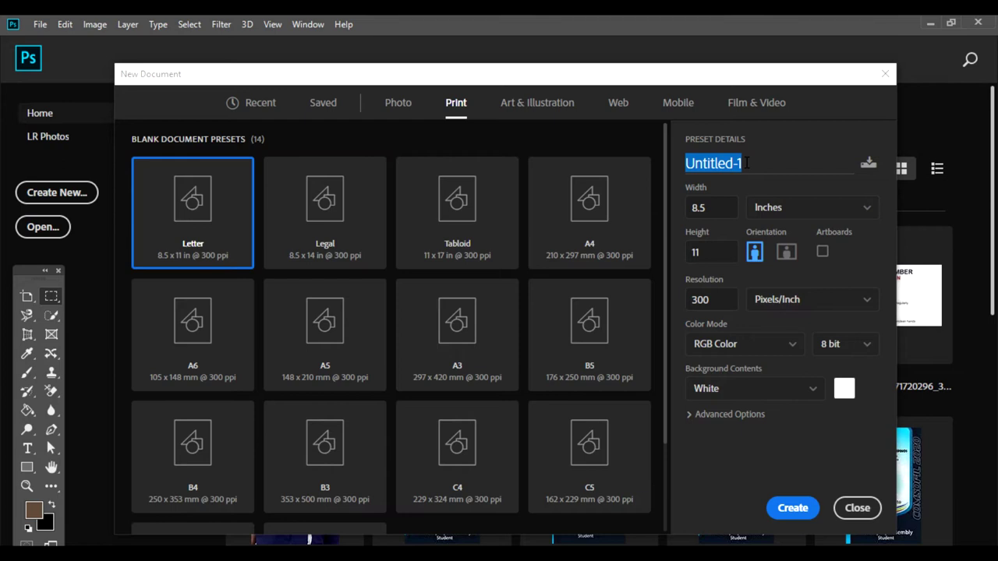
{"action": "type", "text": "P"}
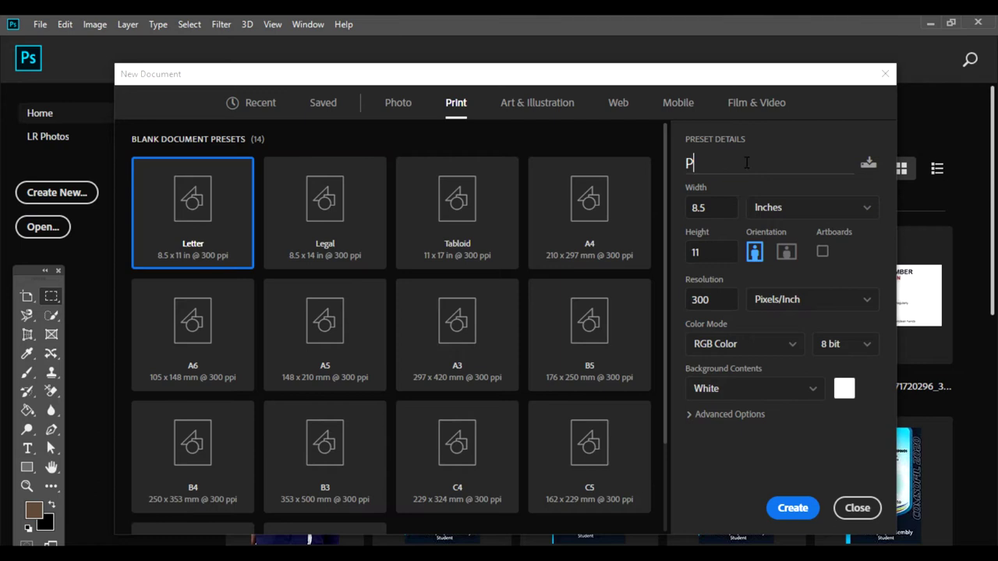
{"action": "type", "text": "ract"}
{"action": "key", "text": "BackSpace"}
{"action": "key", "text": "BackSpace"}
{"action": "key", "text": "BackSpace"}
{"action": "key", "text": "BackSpace"}
{"action": "type", "text": "Tu"}
{"action": "type", "text": "toria"}
{"action": "type", "text": "l 1"}
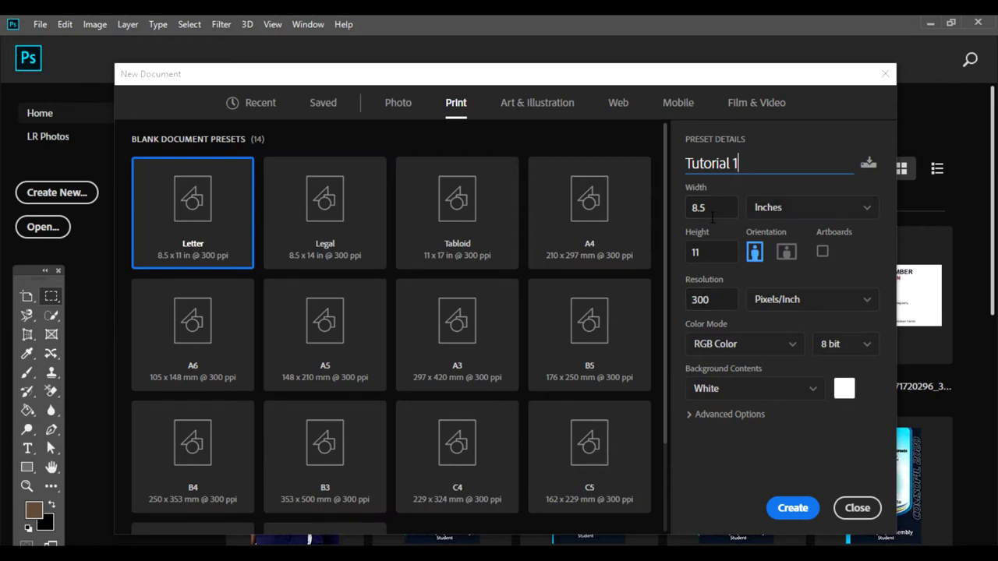
Step: Choose A4, show its size in centimeters (21 x 29.7), and set resolution to 150 ppi
{"action": "left_click", "coordinate": [591, 204]}
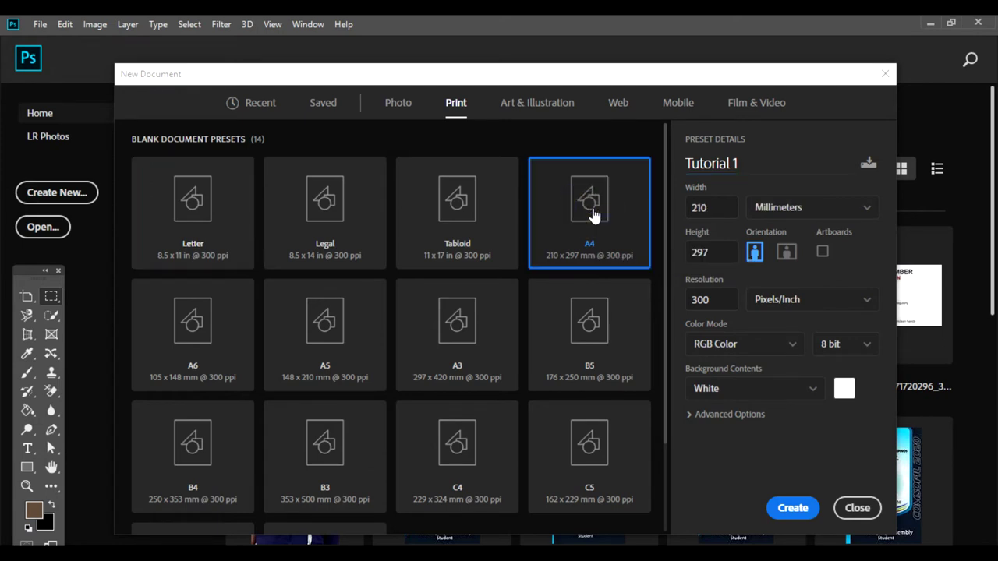
{"action": "left_click", "coordinate": [788, 215]}
{"action": "left_click", "coordinate": [797, 215]}
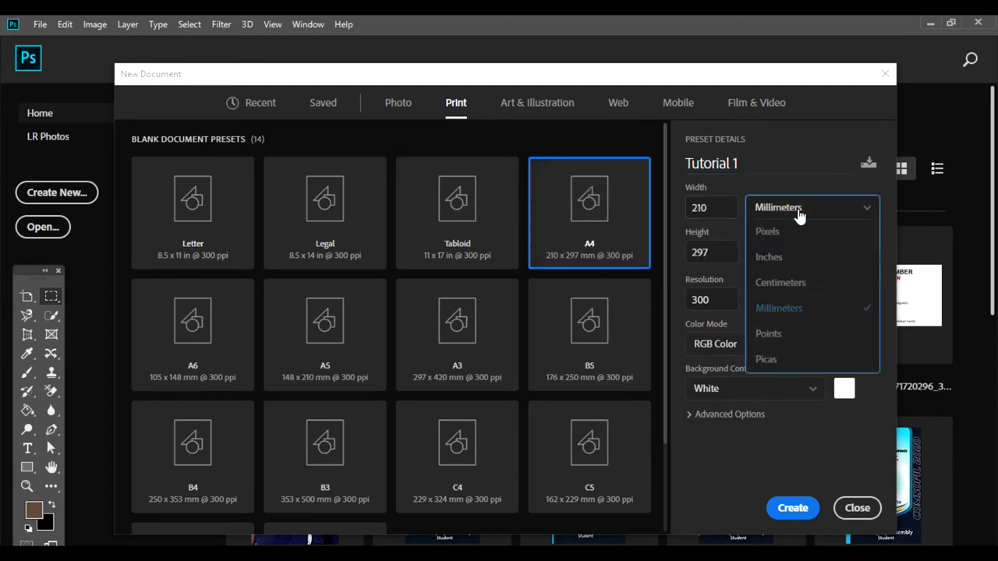
{"action": "left_click", "coordinate": [780, 284]}
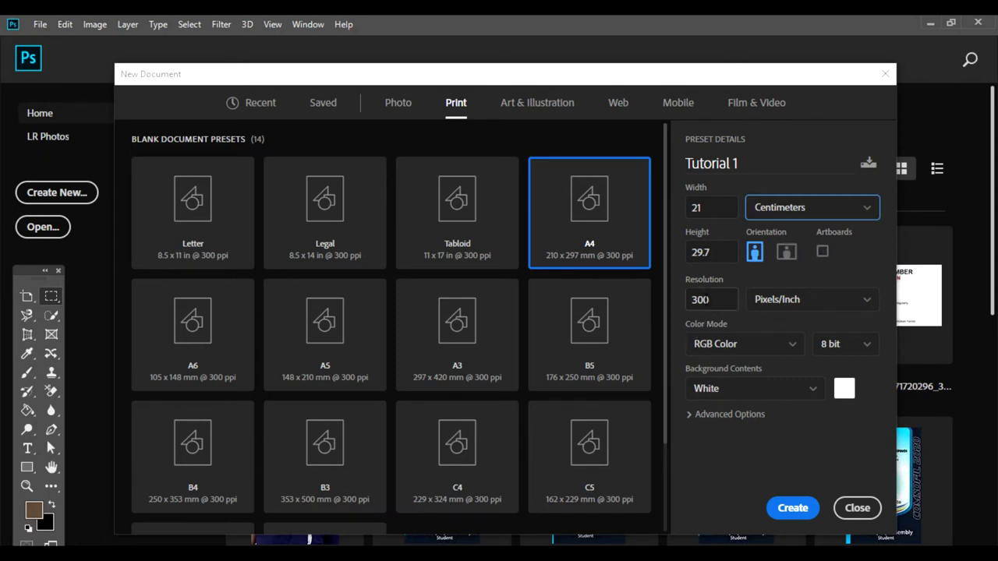
{"action": "double_click", "coordinate": [700, 300]}
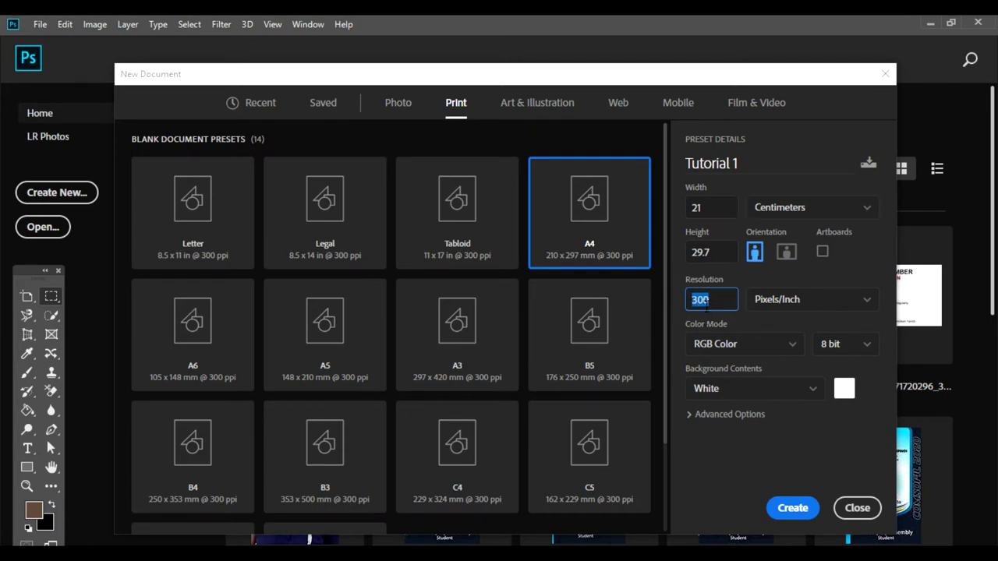
{"action": "type", "text": "15"}
{"action": "type", "text": "0"}
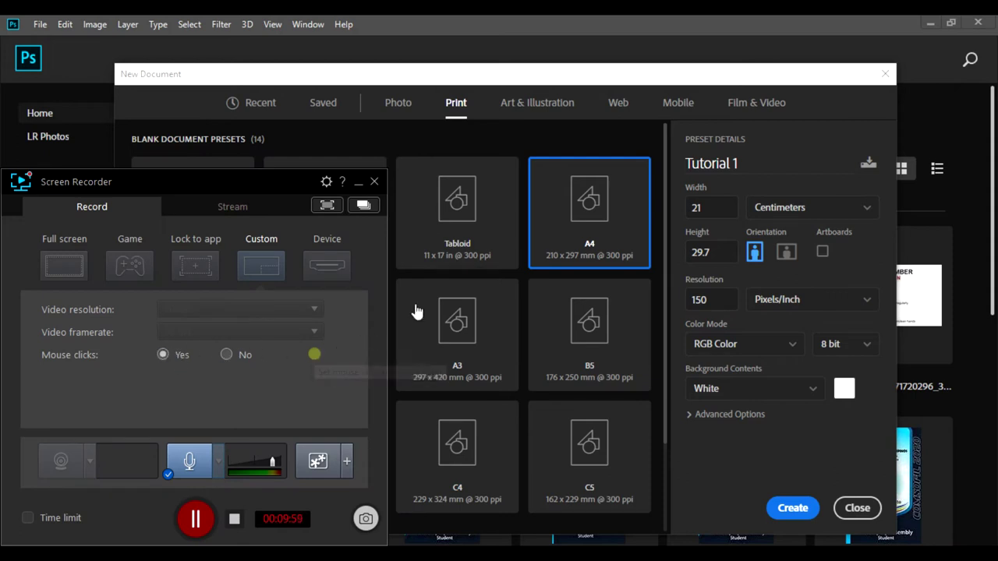
Step: Show the Color Mode options for Tutorial 1: Bitmap, Grayscale, RGB, CMYK and Lab
{"action": "left_click", "coordinate": [358, 183]}
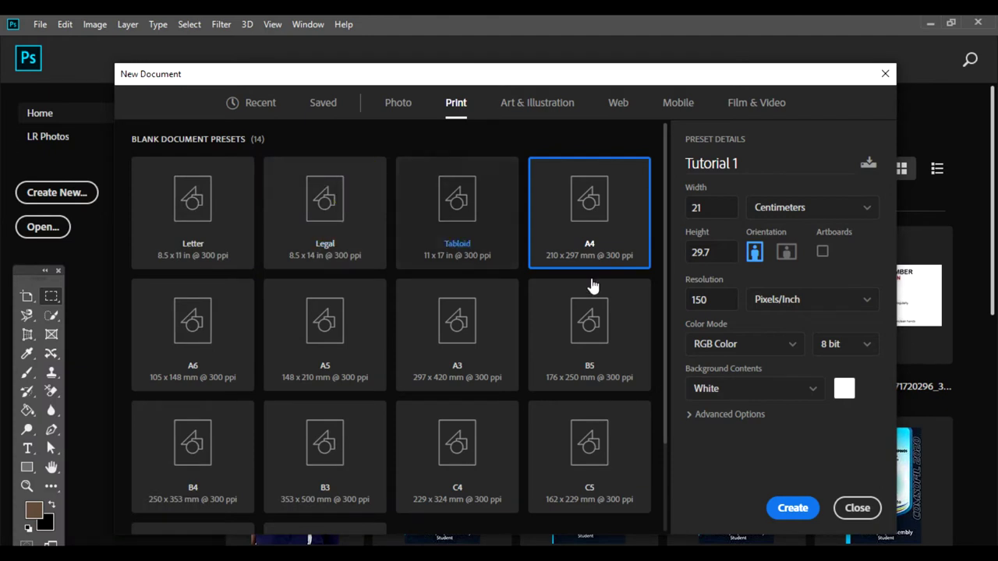
{"action": "left_click", "coordinate": [763, 356]}
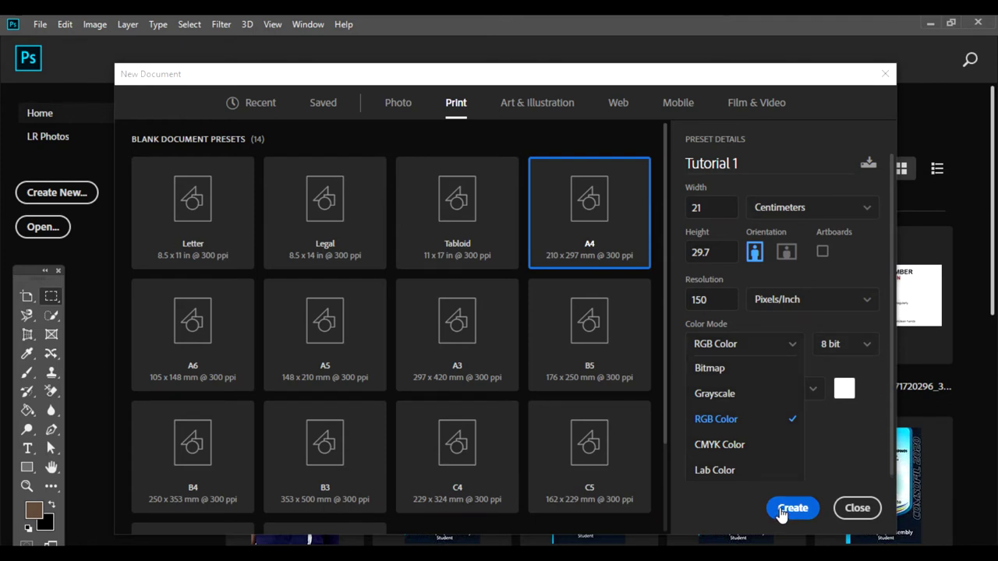
Step: Keep Tutorial 1 in RGB Color and set its Background Contents to Transparent
{"action": "left_click", "coordinate": [841, 432]}
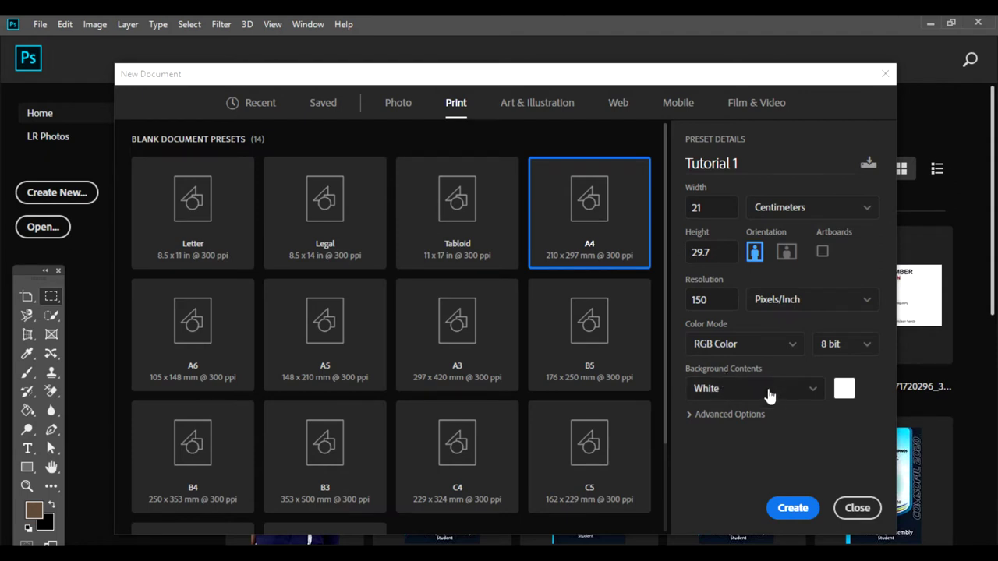
{"action": "left_click", "coordinate": [813, 390]}
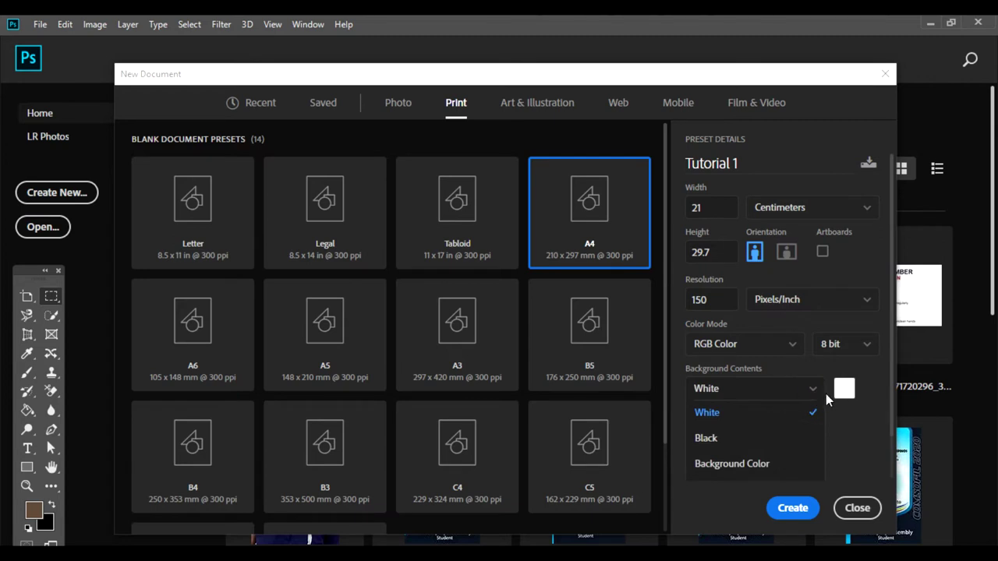
{"action": "left_click", "coordinate": [844, 388]}
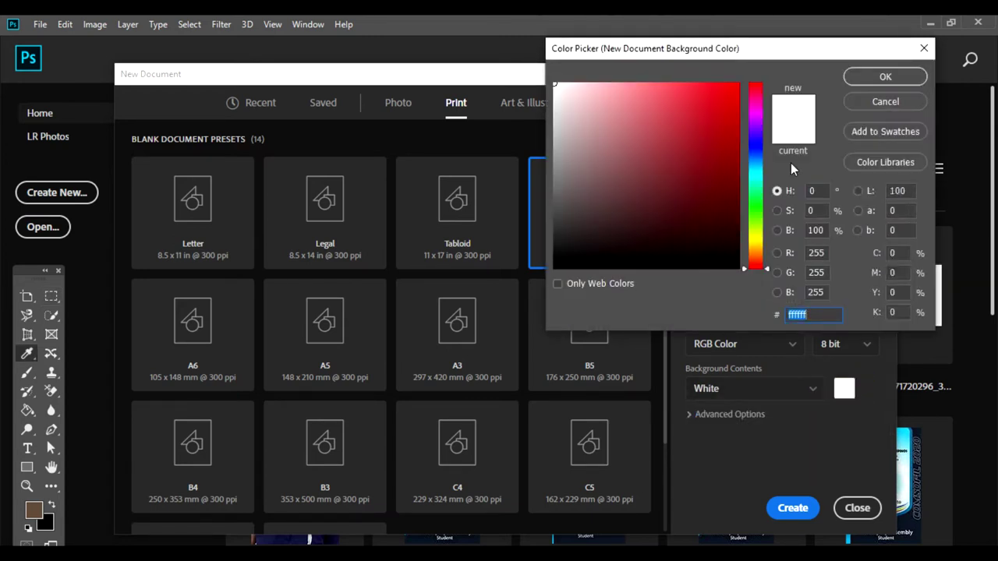
{"action": "left_click", "coordinate": [886, 75]}
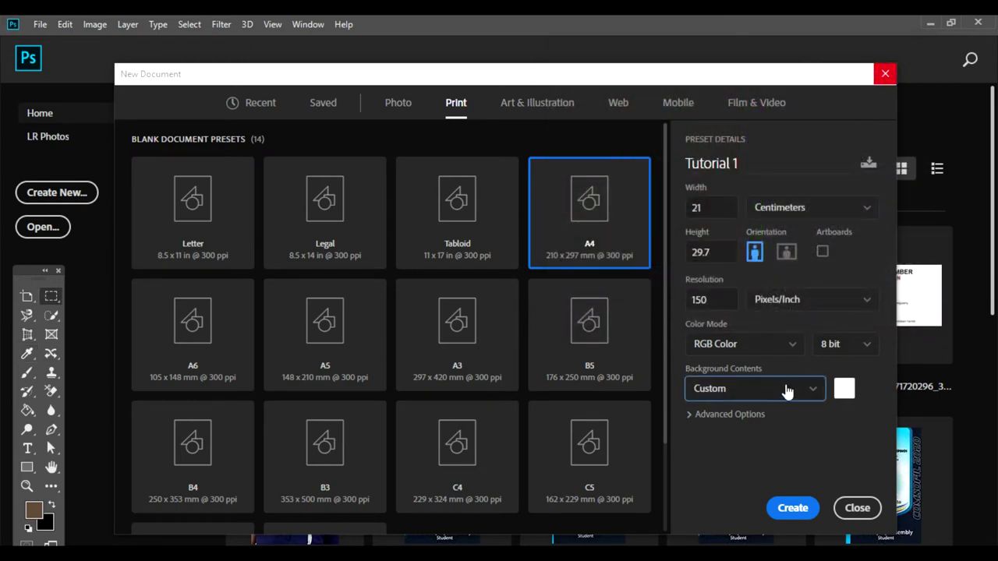
{"action": "left_click", "coordinate": [811, 388]}
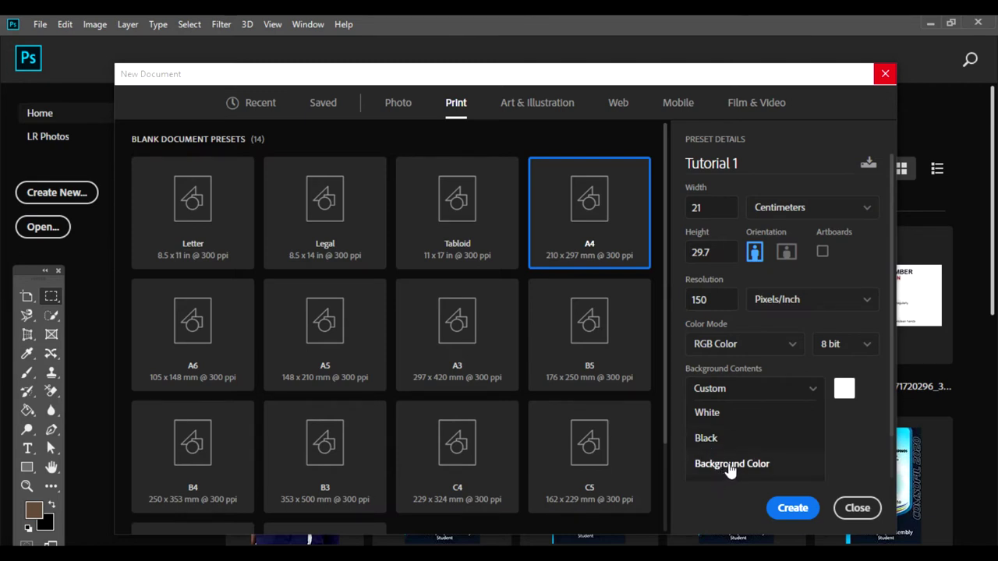
{"action": "scroll", "coordinate": [734, 468], "scroll_direction": "down", "scroll_amount": 1}
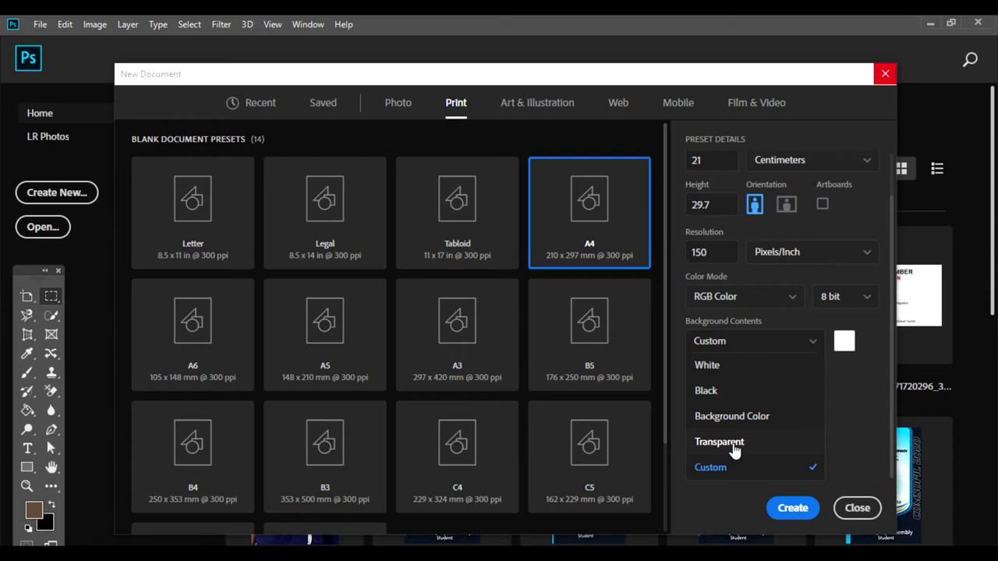
{"action": "left_click", "coordinate": [733, 444]}
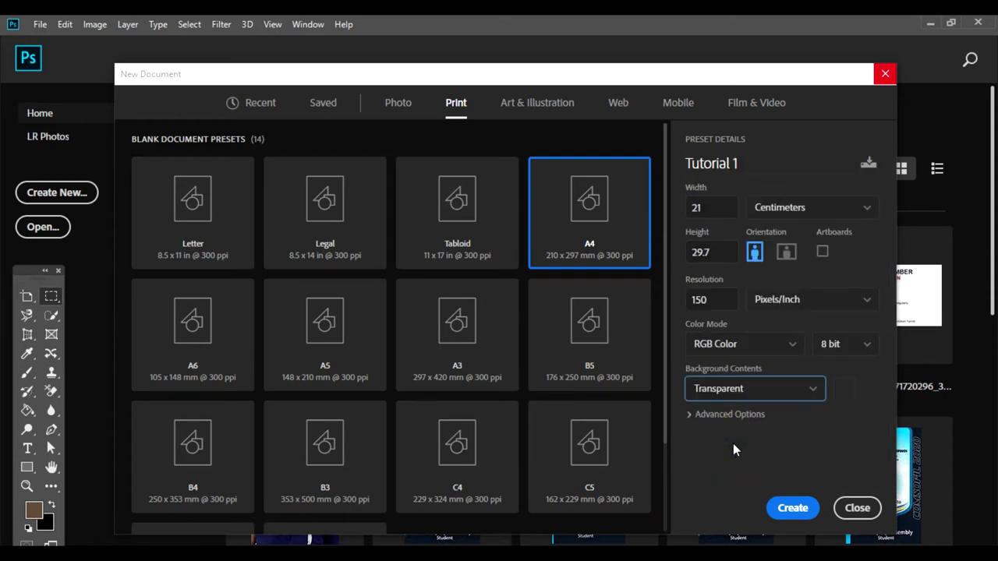
{"action": "left_click", "coordinate": [793, 509]}
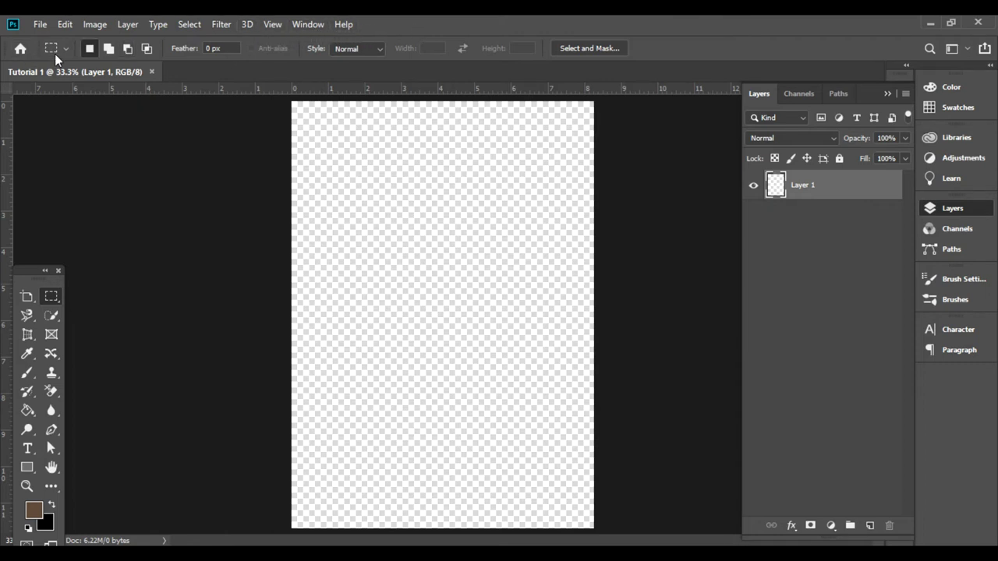
{"action": "left_click", "coordinate": [716, 53]}
Step: Drag the floating Tools panel up to the top of the workspace
{"action": "left_click_drag", "start_coordinate": [24, 276], "coordinate": [22, 116]}
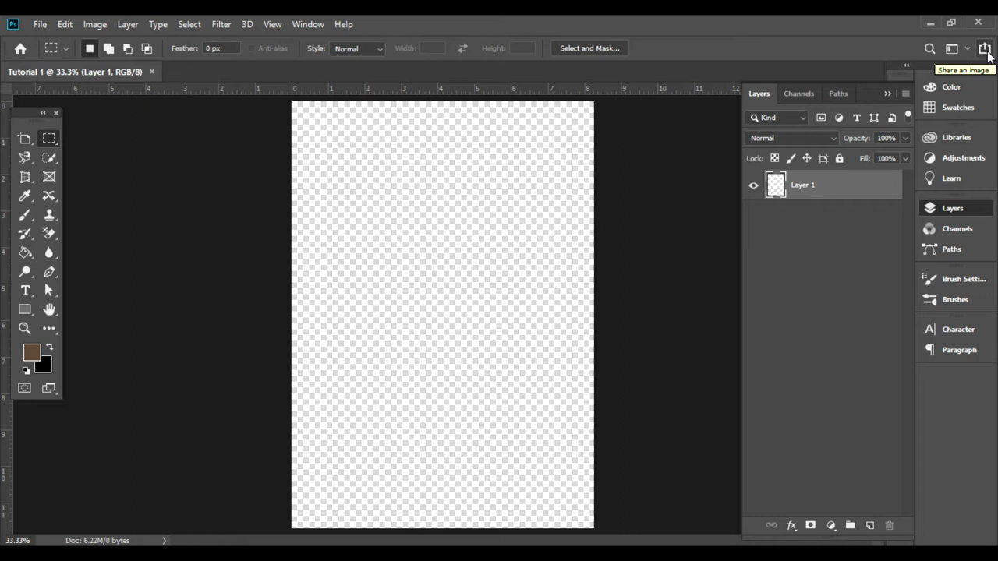
Step: Change the workspace from Essentials to Photography via the top-right switcher
{"action": "left_click", "coordinate": [985, 49]}
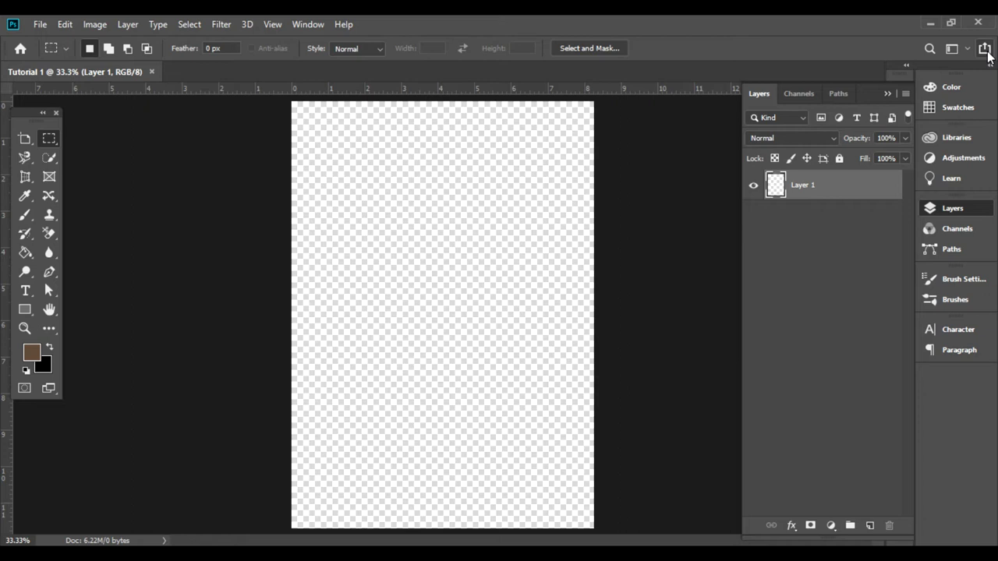
{"action": "left_click", "coordinate": [967, 49]}
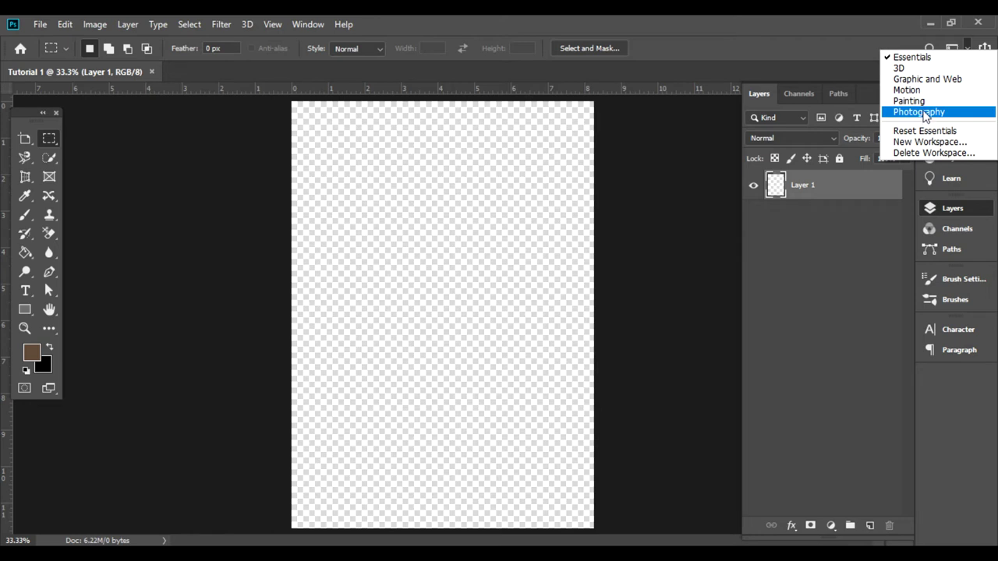
{"action": "left_click", "coordinate": [819, 46]}
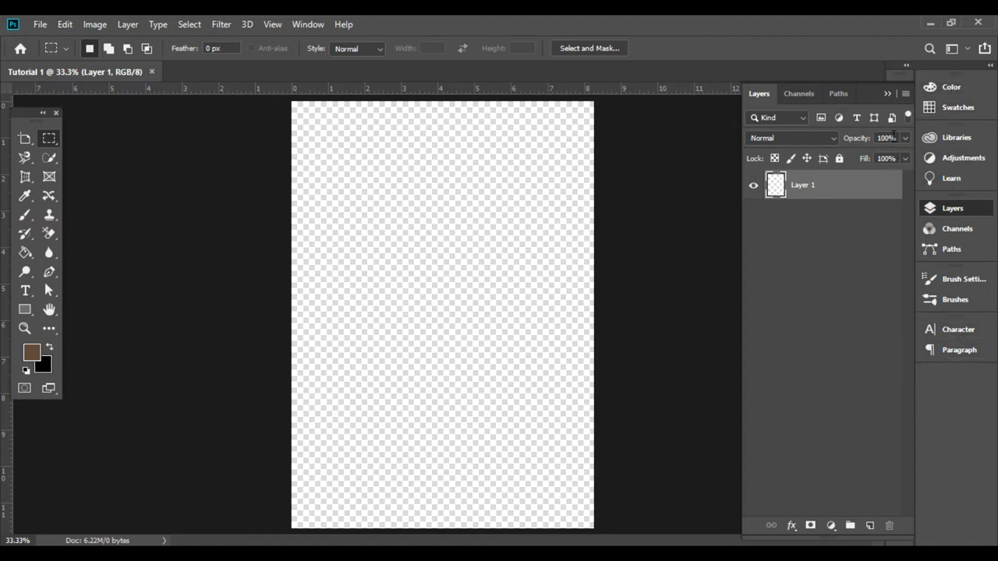
{"action": "left_click", "coordinate": [967, 49]}
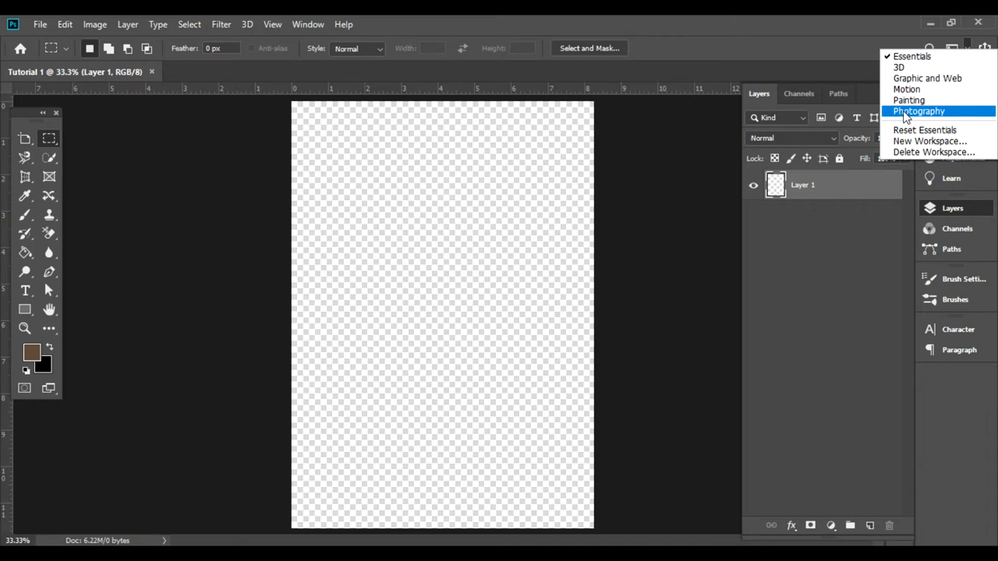
{"action": "left_click", "coordinate": [905, 114]}
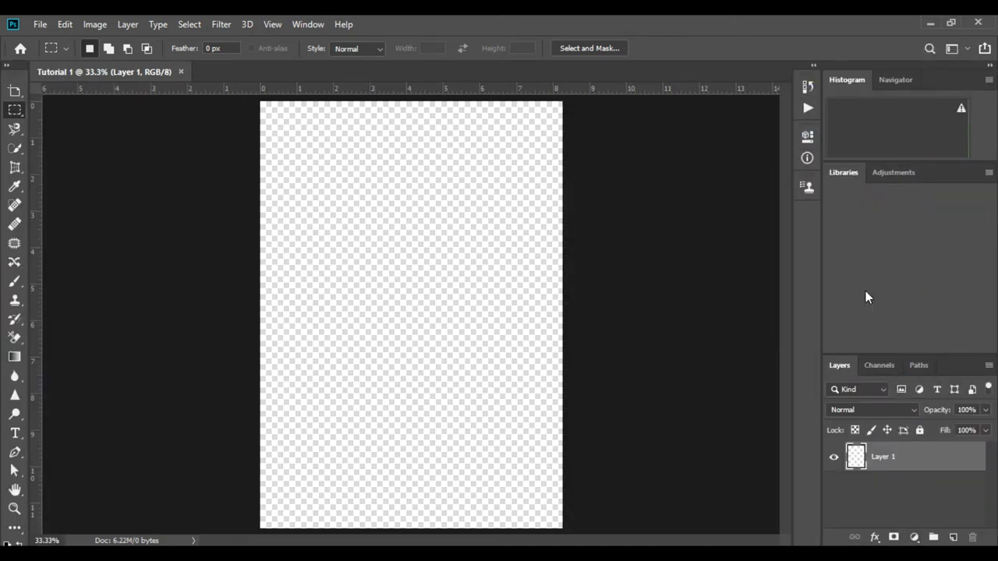
Step: Preview the Properties, Actions, Info and Clone Source dock panels, then collapse Clone Source
{"action": "left_click", "coordinate": [808, 135]}
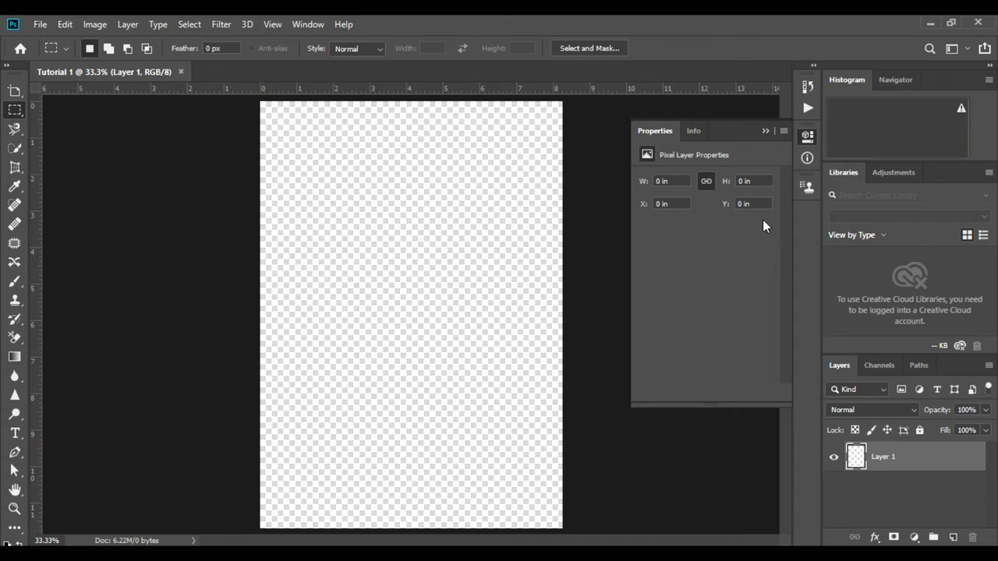
{"action": "left_click", "coordinate": [806, 110]}
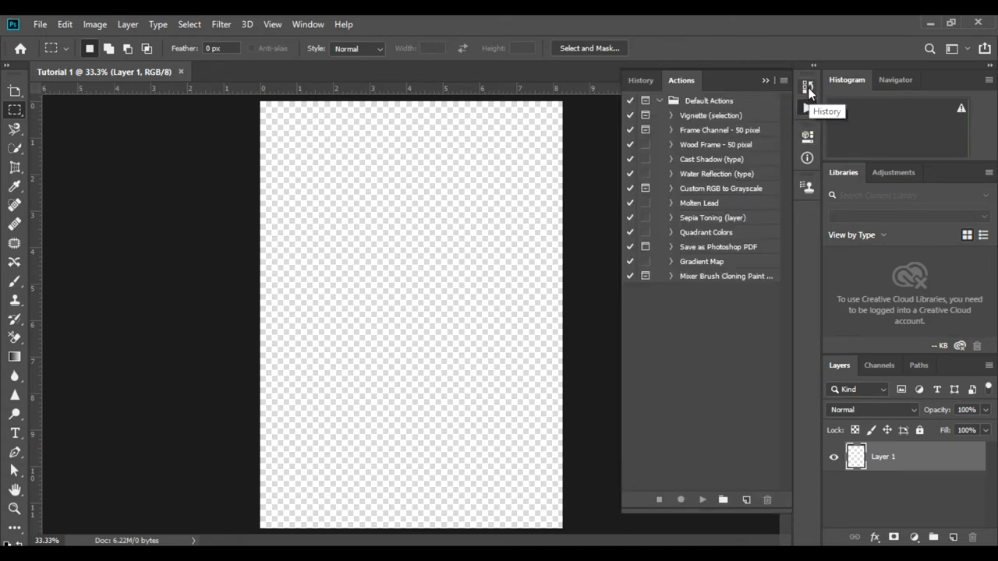
{"action": "left_click", "coordinate": [807, 137]}
{"action": "left_click", "coordinate": [807, 158]}
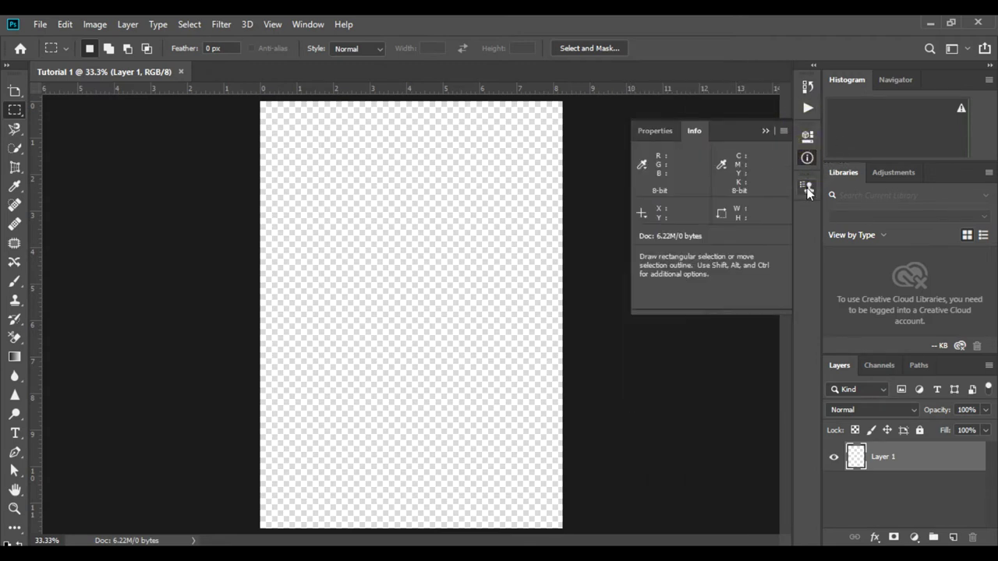
{"action": "left_click", "coordinate": [807, 187]}
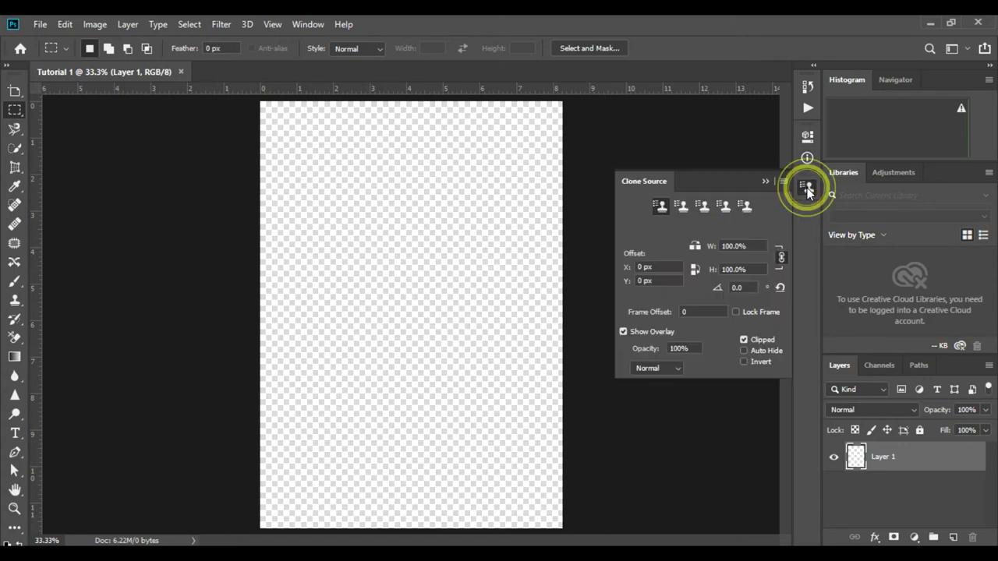
{"action": "left_click", "coordinate": [765, 182]}
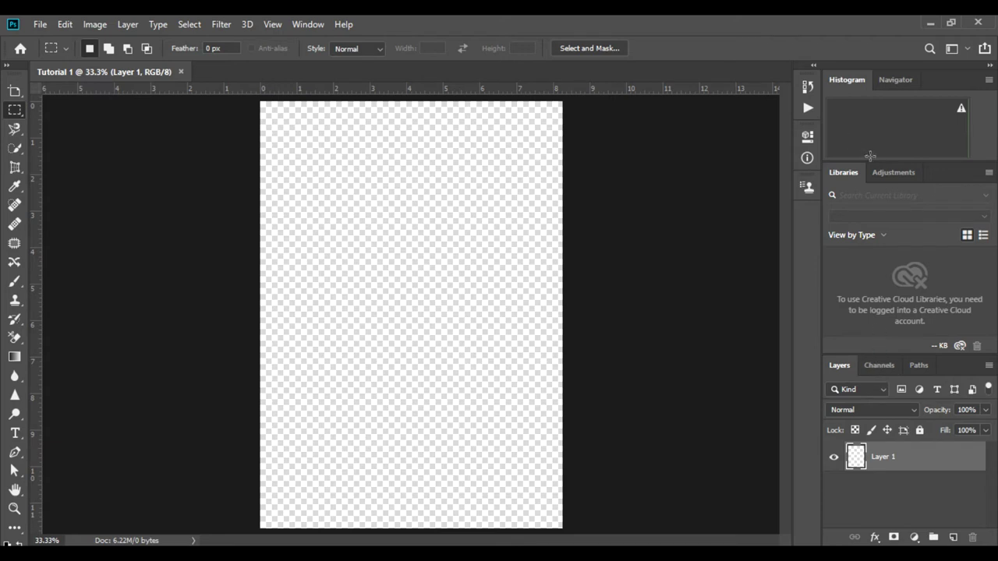
Step: Show the Adjustments panel instead of Libraries in the right-hand panel group
{"action": "left_click", "coordinate": [894, 172]}
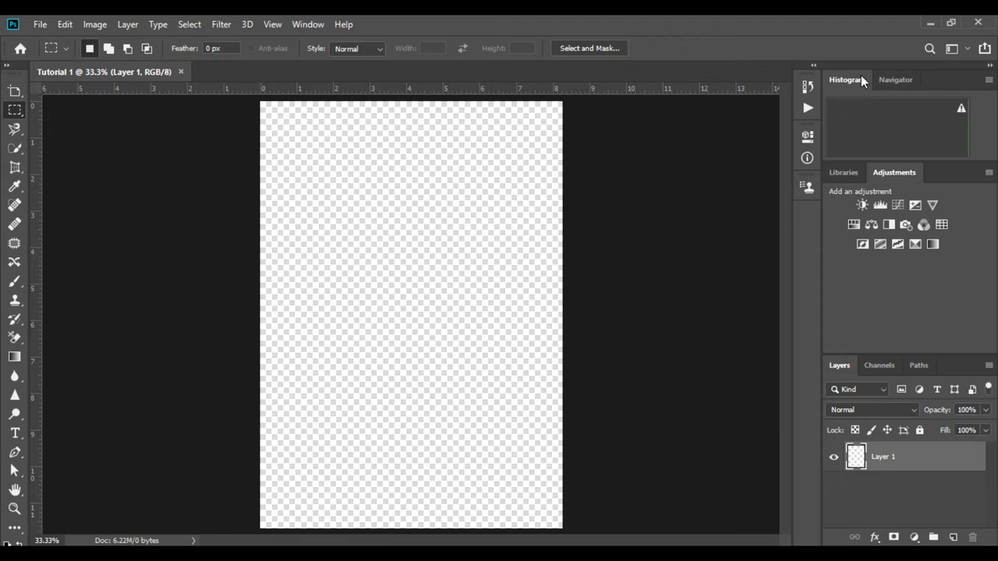
Step: Choose Essentials from the workspace switcher at the top right
{"action": "left_click", "coordinate": [967, 49]}
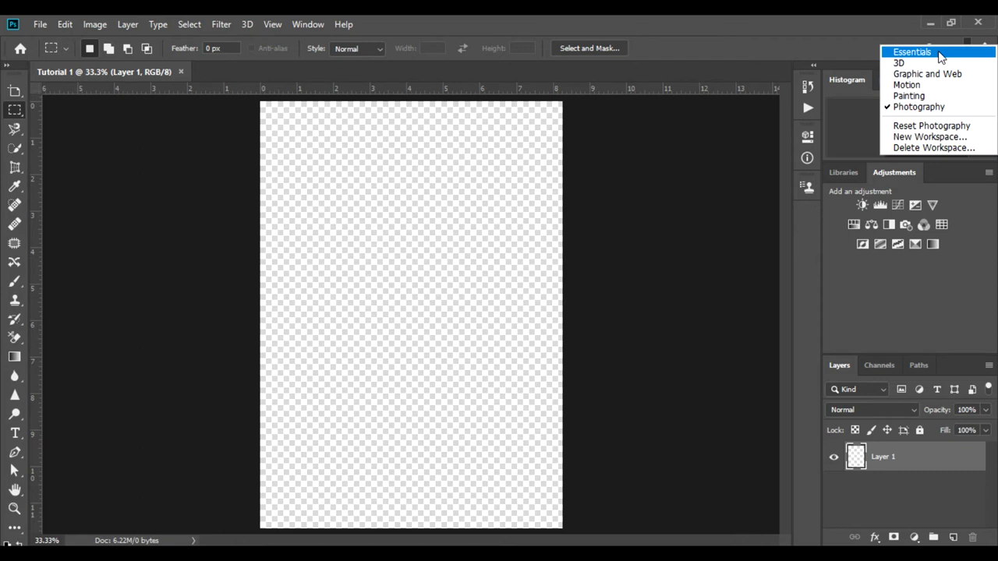
{"action": "left_click", "coordinate": [939, 53]}
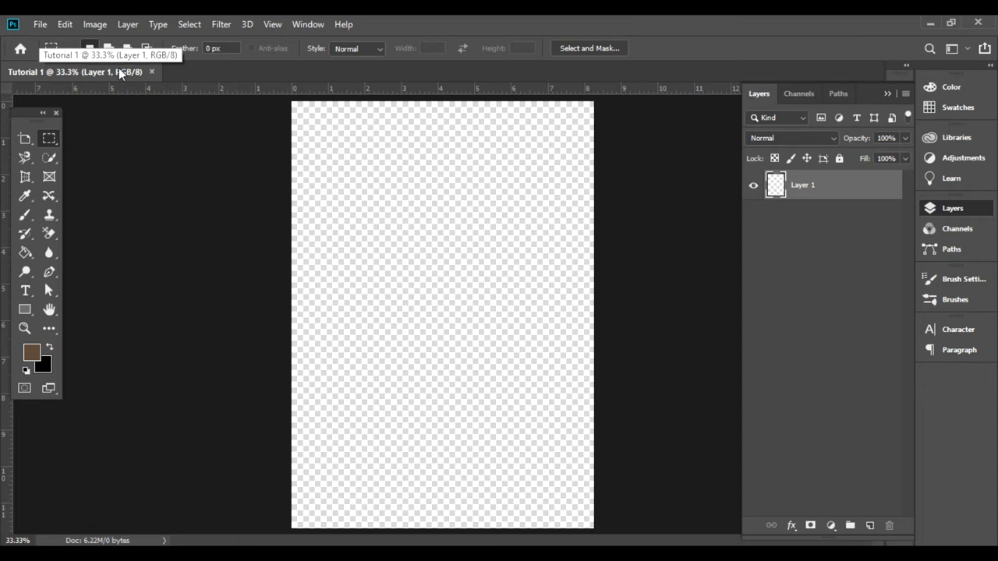
Step: Float the Tutorial 1 document tab into its own window and redock it
{"action": "left_click_drag", "start_coordinate": [101, 73], "coordinate": [162, 108]}
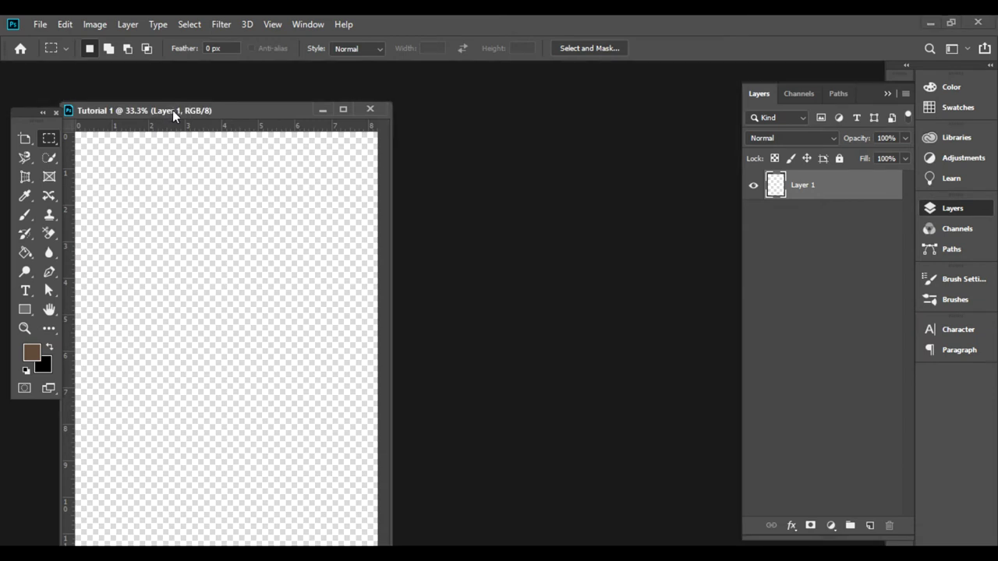
{"action": "mouse_move", "coordinate": [167, 111]}
{"action": "left_mouse_down"}
{"action": "mouse_move", "coordinate": [308, 118]}
{"action": "mouse_move", "coordinate": [290, 113]}
{"action": "left_mouse_up"}
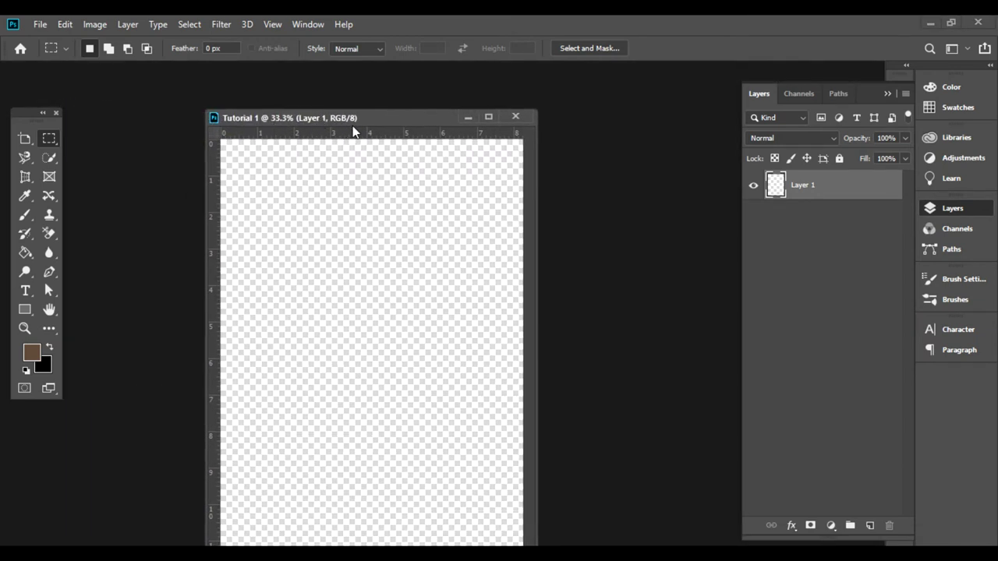
{"action": "left_click_drag", "start_coordinate": [376, 119], "coordinate": [172, 69]}
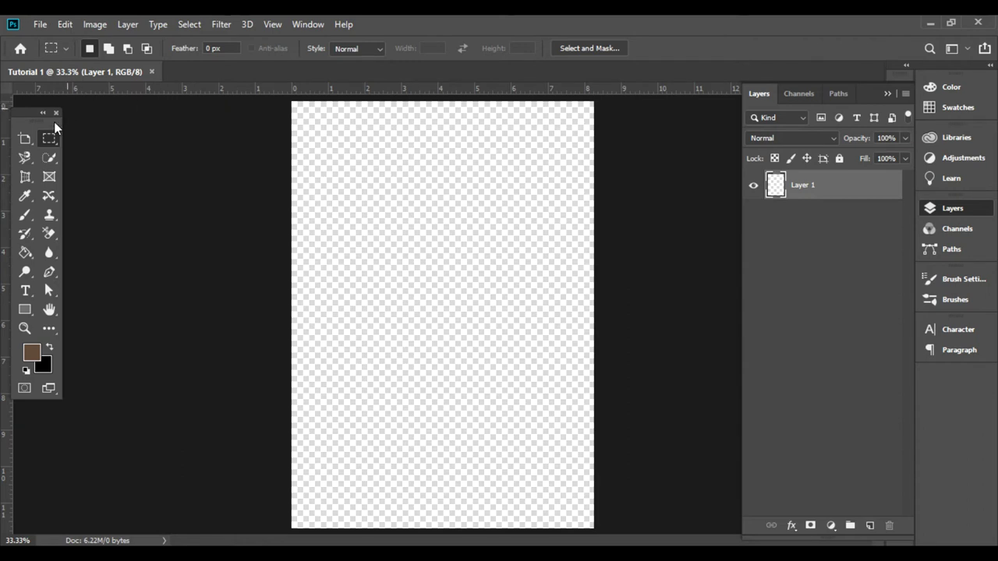
Step: Hide the rulers with Ctrl+R and tuck the Tools panel against the left edge
{"action": "mouse_move", "coordinate": [28, 113]}
{"action": "left_mouse_down"}
{"action": "mouse_move", "coordinate": [82, 112]}
{"action": "mouse_move", "coordinate": [32, 105]}
{"action": "left_mouse_up"}
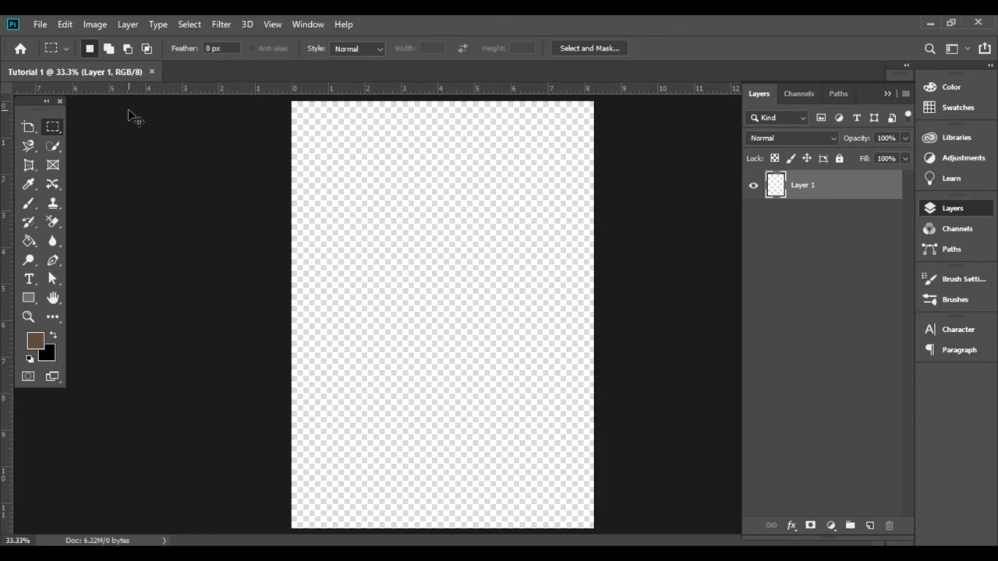
{"action": "key", "text": "ctrl+r"}
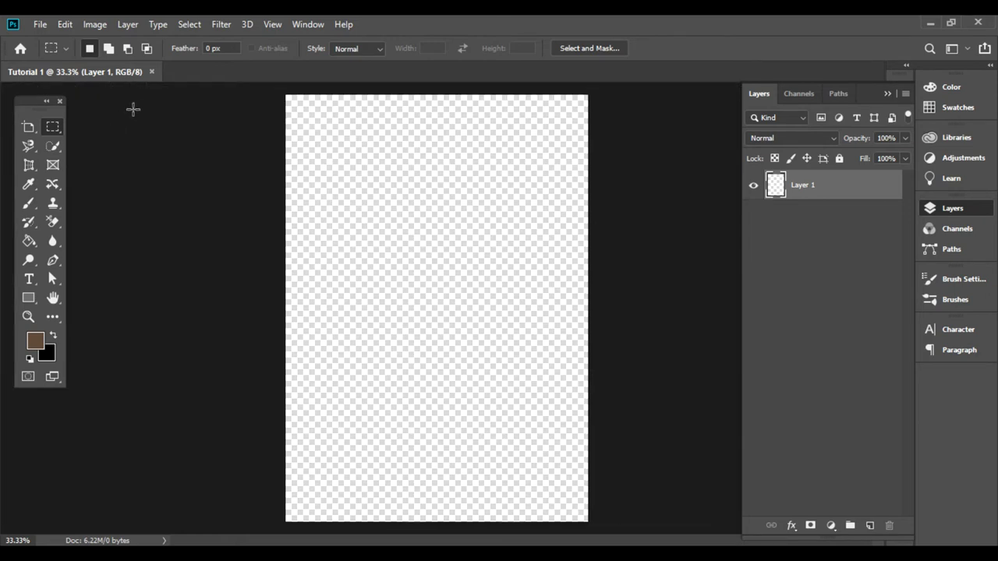
{"action": "left_click_drag", "start_coordinate": [28, 101], "coordinate": [19, 93]}
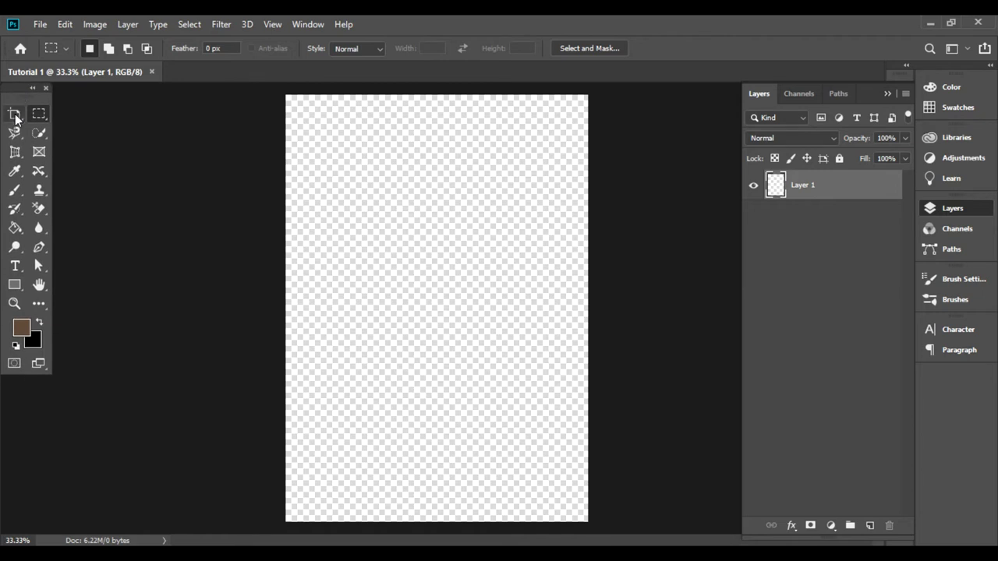
{"action": "left_click", "coordinate": [15, 117]}
Step: Choose the Move tool (V) from the toolbar flyout
{"action": "left_click", "coordinate": [45, 114]}
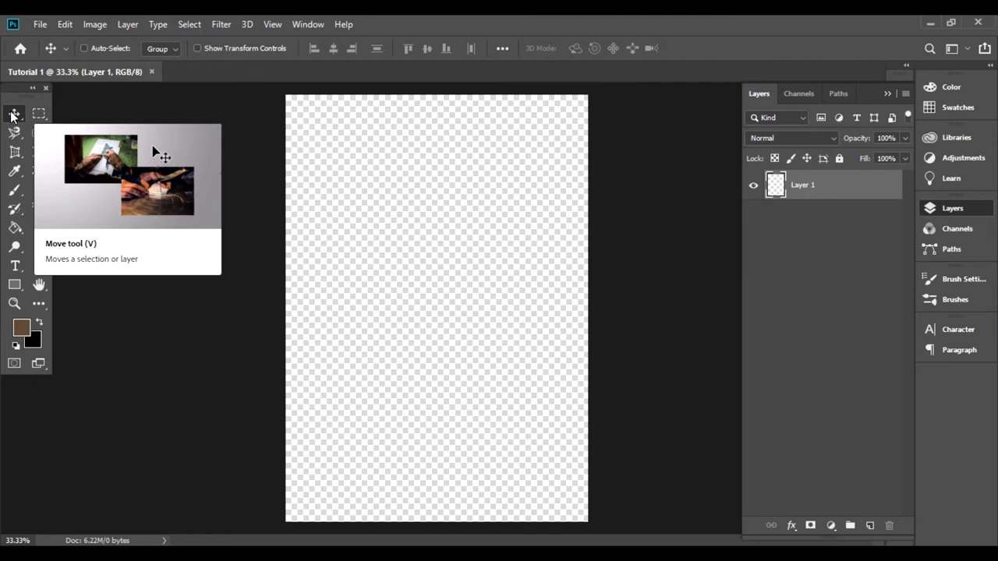
{"action": "left_click", "coordinate": [13, 116]}
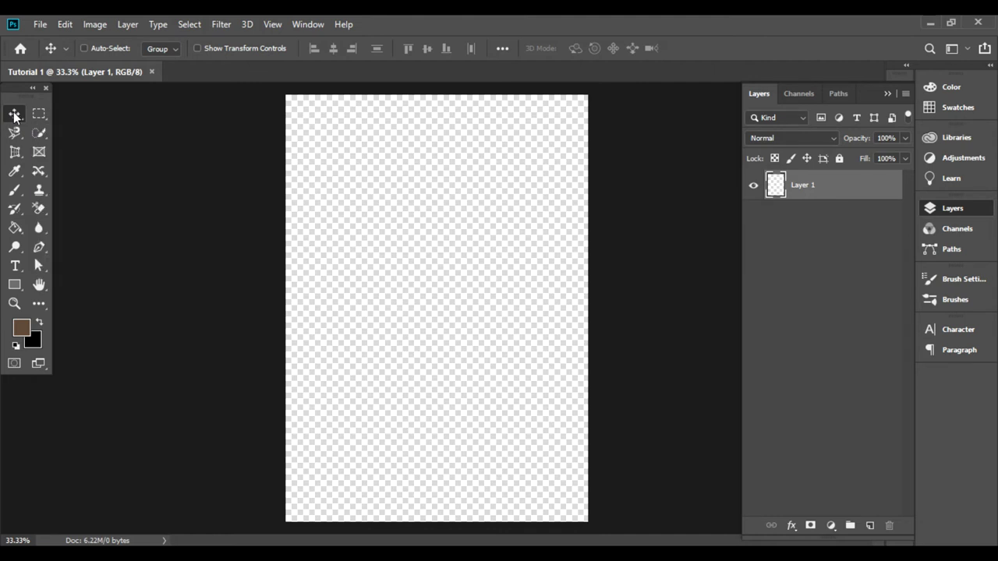
{"action": "left_click", "coordinate": [15, 116]}
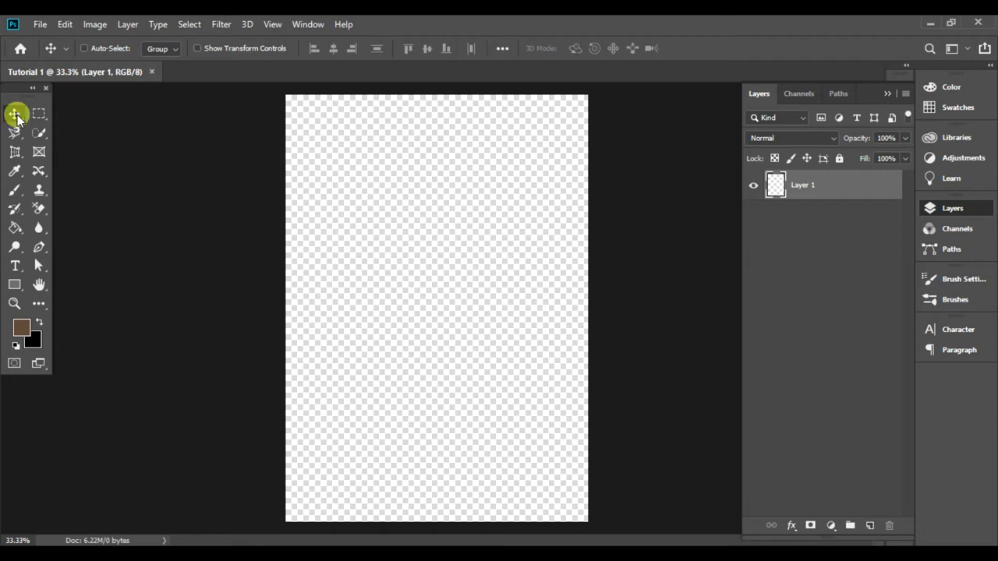
{"action": "left_click", "coordinate": [17, 115]}
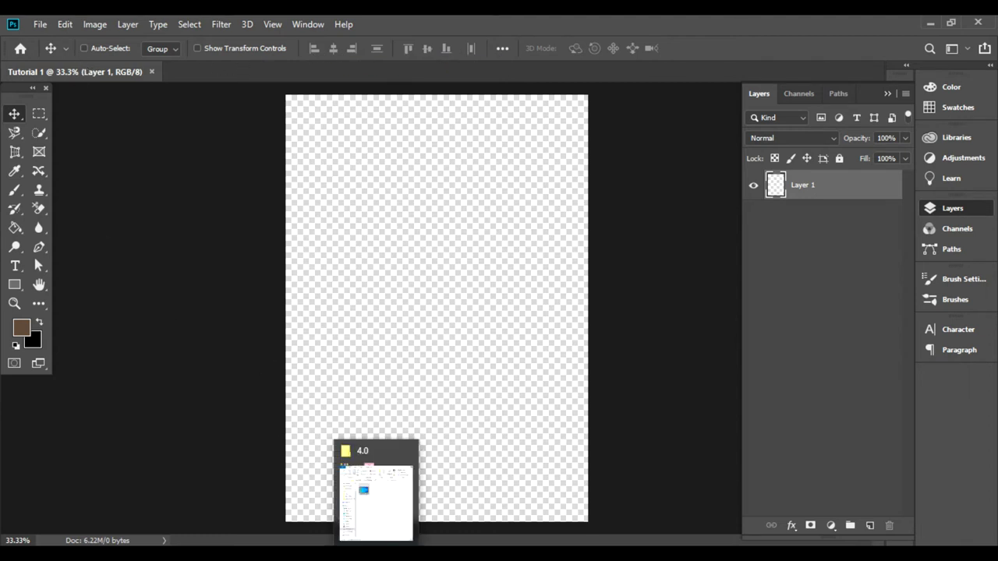
Step: Open Downloads in File Explorer and drag the old portrait photo over the Photoshop canvas
{"action": "left_click", "coordinate": [375, 499]}
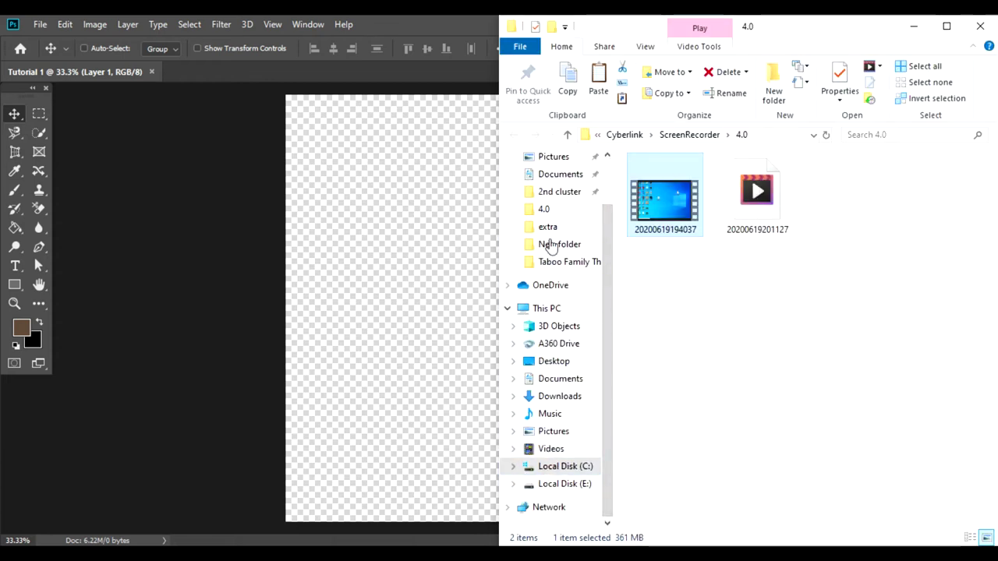
{"action": "left_click", "coordinate": [571, 384]}
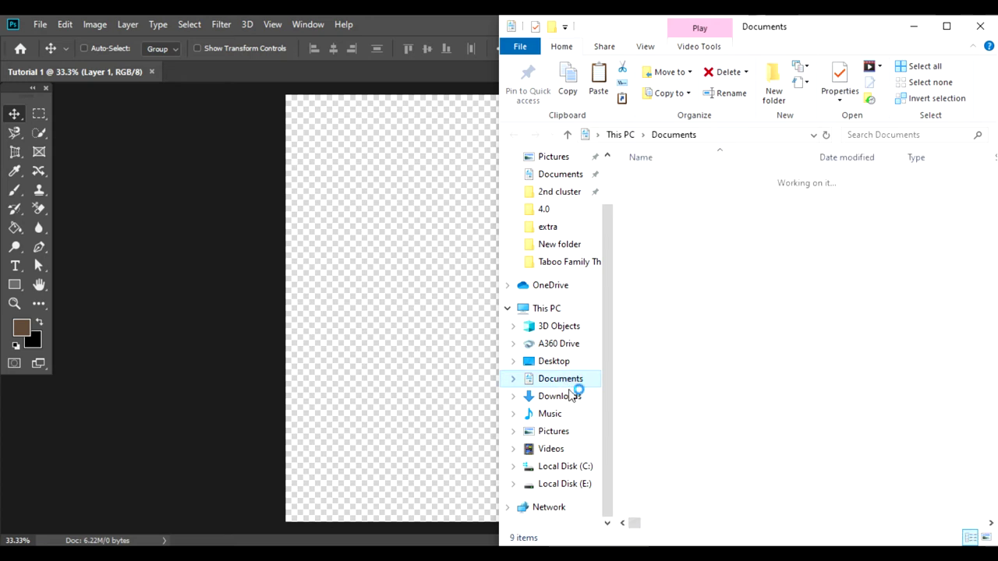
{"action": "left_click", "coordinate": [569, 397]}
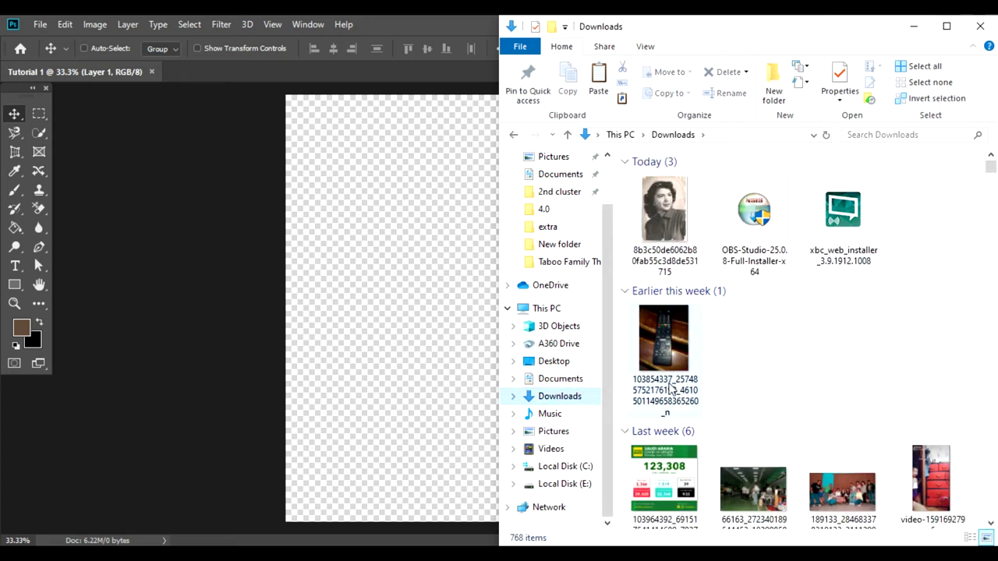
{"action": "left_click_drag", "start_coordinate": [671, 209], "coordinate": [209, 66]}
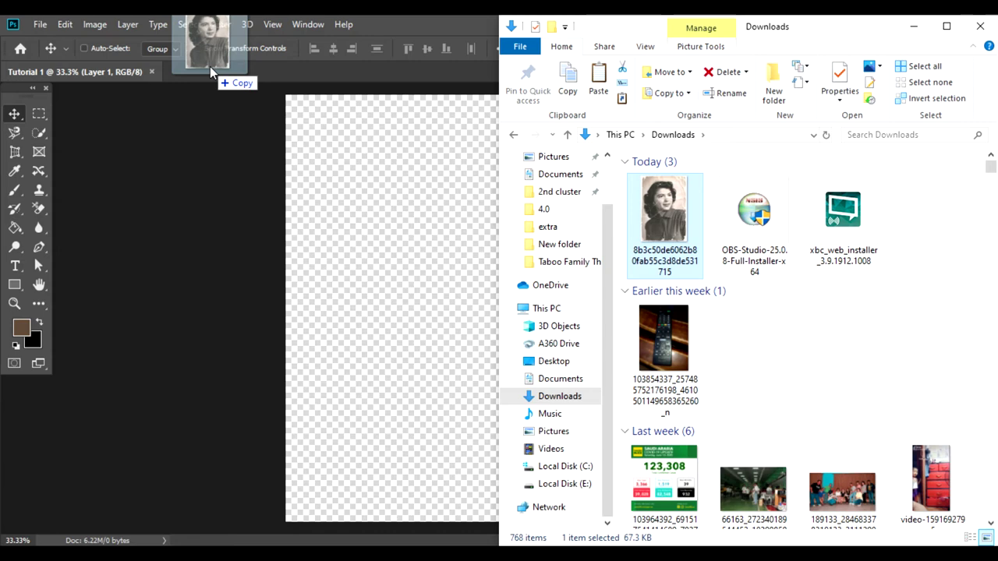
{"action": "left_click_drag", "start_coordinate": [210, 68], "coordinate": [112, 71]}
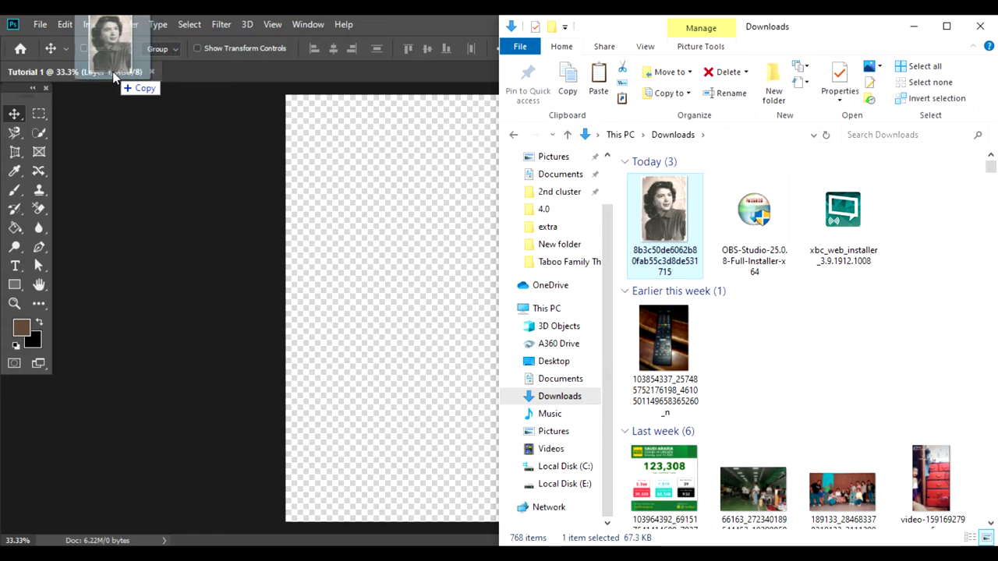
{"action": "left_click_drag", "start_coordinate": [112, 71], "coordinate": [386, 333]}
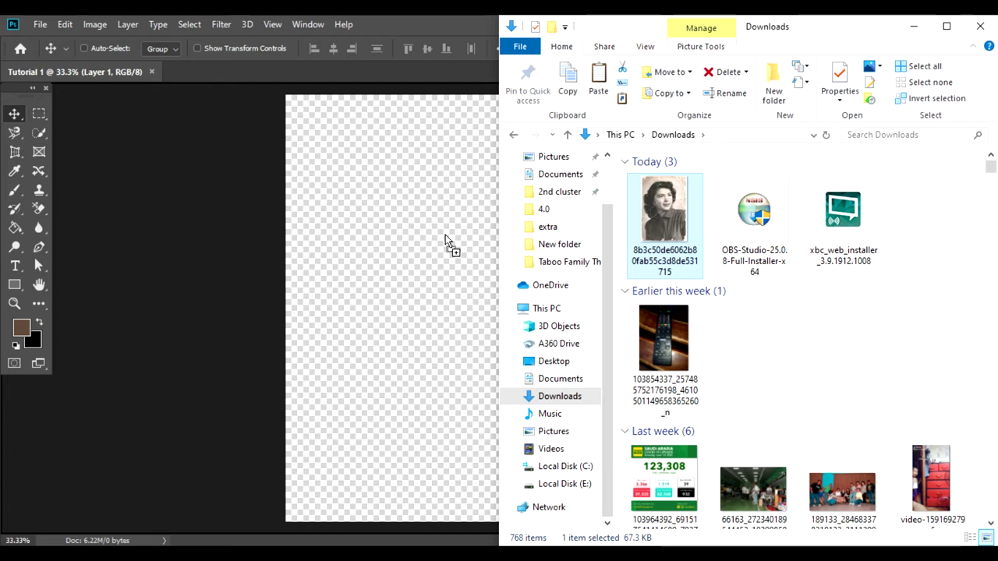
Step: Drop the portrait photo onto Tutorial 1, commit it, and position it in the upper middle
{"action": "left_click_drag", "start_coordinate": [446, 235], "coordinate": [445, 236]}
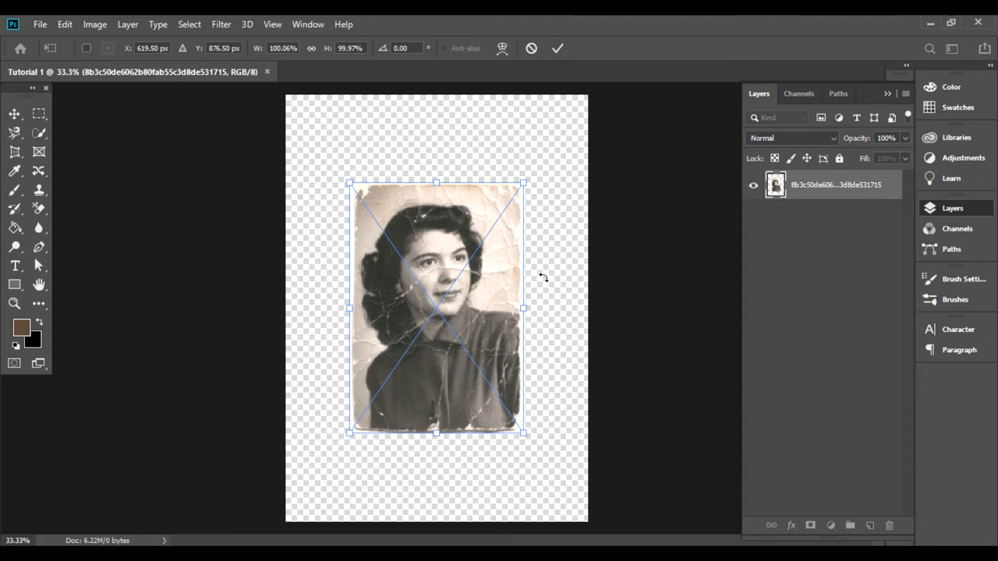
{"action": "key", "text": "Return"}
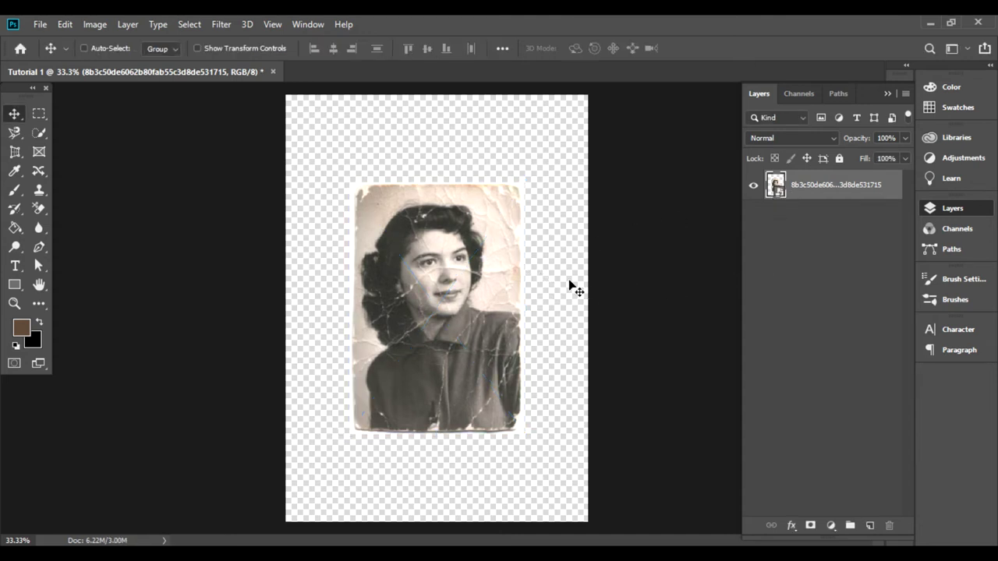
{"action": "left_click_drag", "start_coordinate": [441, 308], "coordinate": [434, 238]}
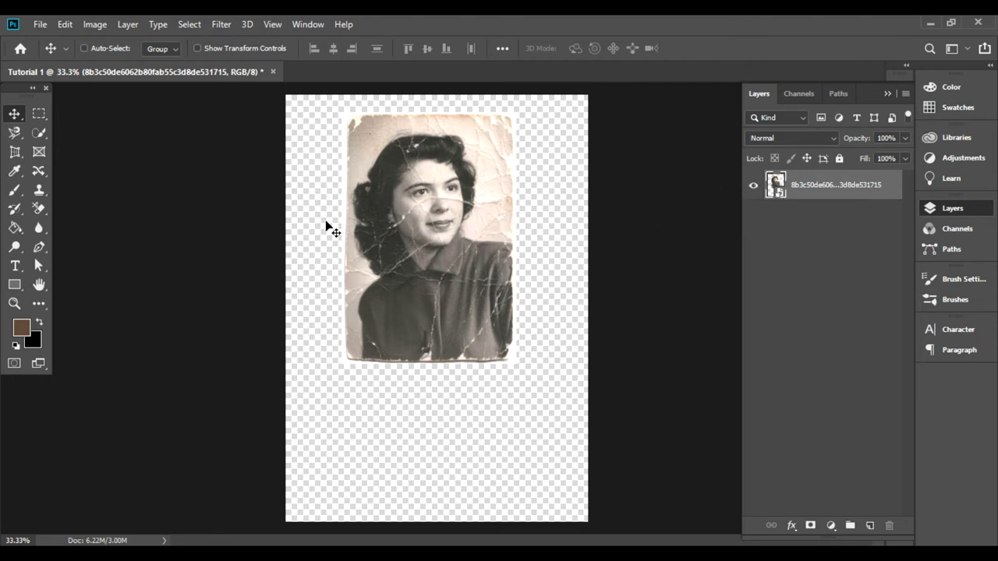
{"action": "left_click_drag", "start_coordinate": [392, 207], "coordinate": [393, 251]}
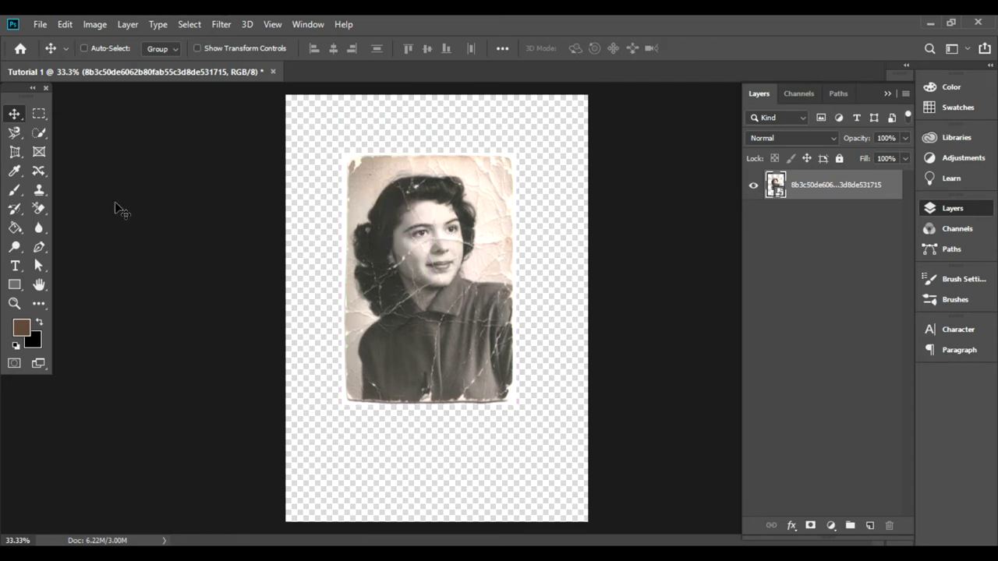
{"action": "left_click", "coordinate": [37, 193]}
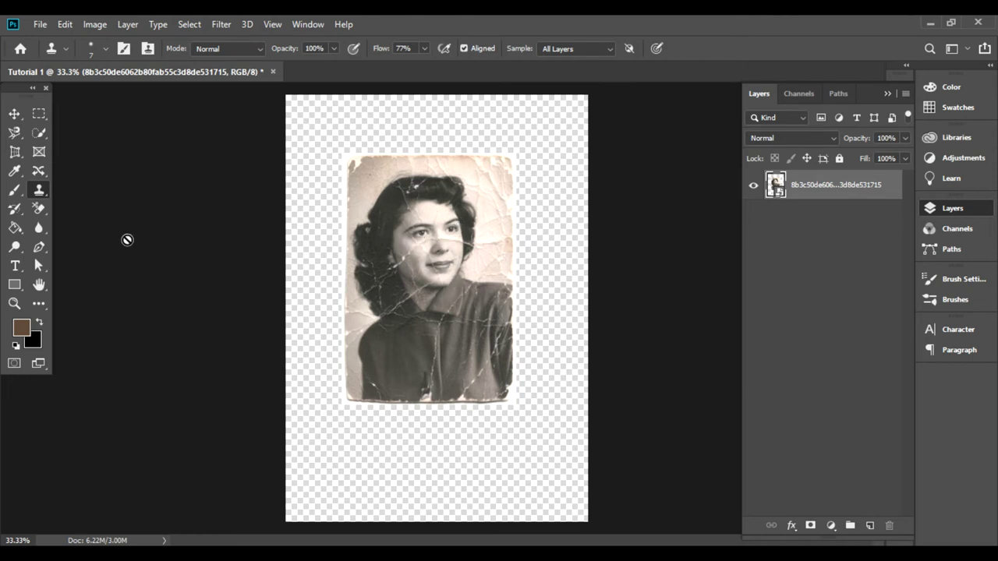
{"action": "left_click", "coordinate": [37, 208]}
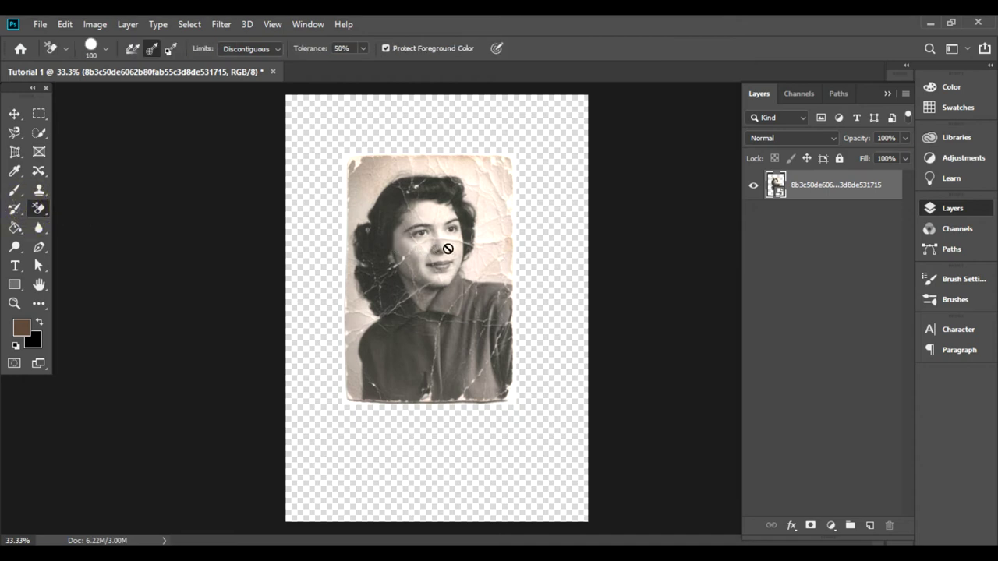
{"action": "left_click", "coordinate": [14, 226]}
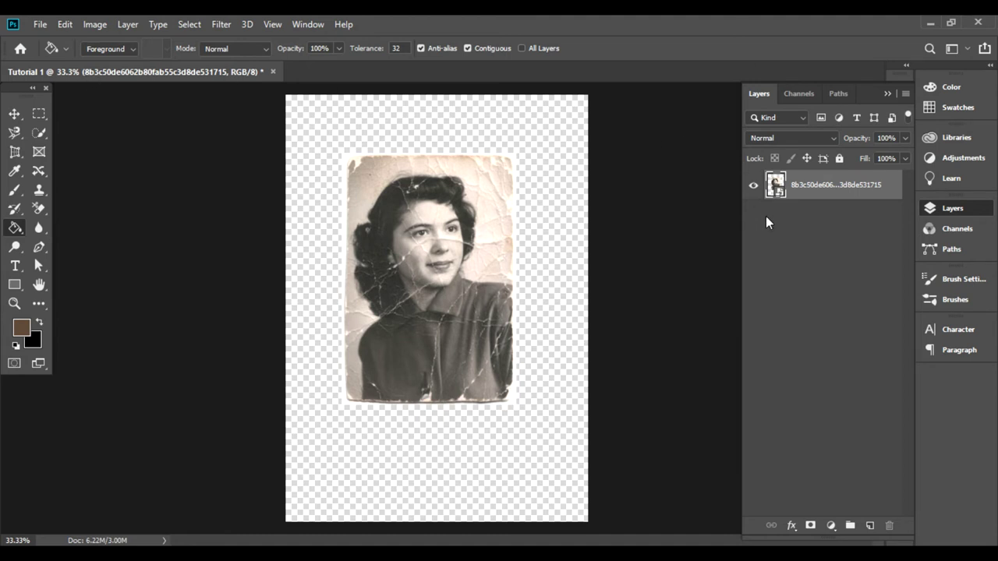
Step: Rasterize the portrait layer, enlarge the Clone Stamp brush, and drag the portrait from Downloads
{"action": "right_click", "coordinate": [810, 189]}
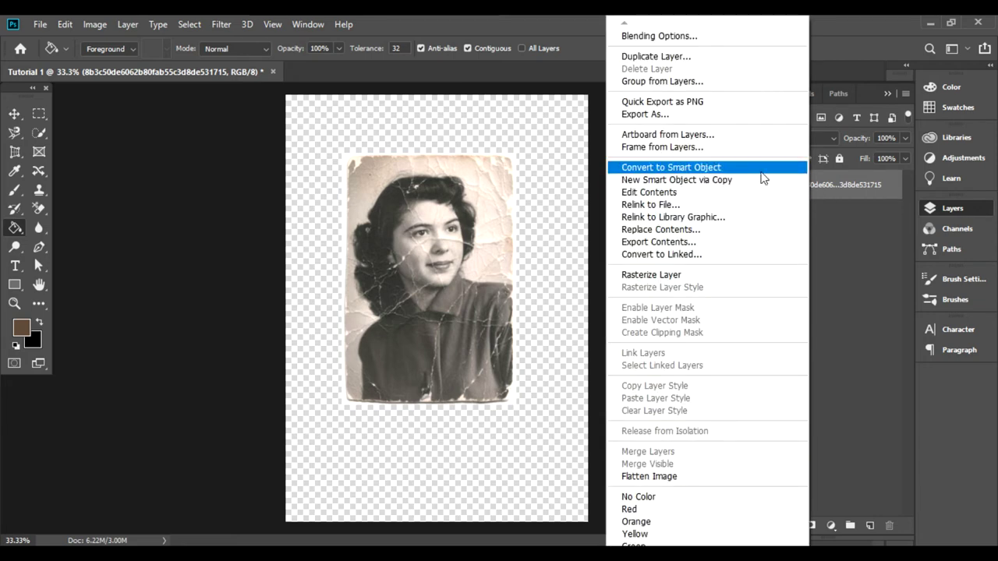
{"action": "left_click", "coordinate": [663, 275]}
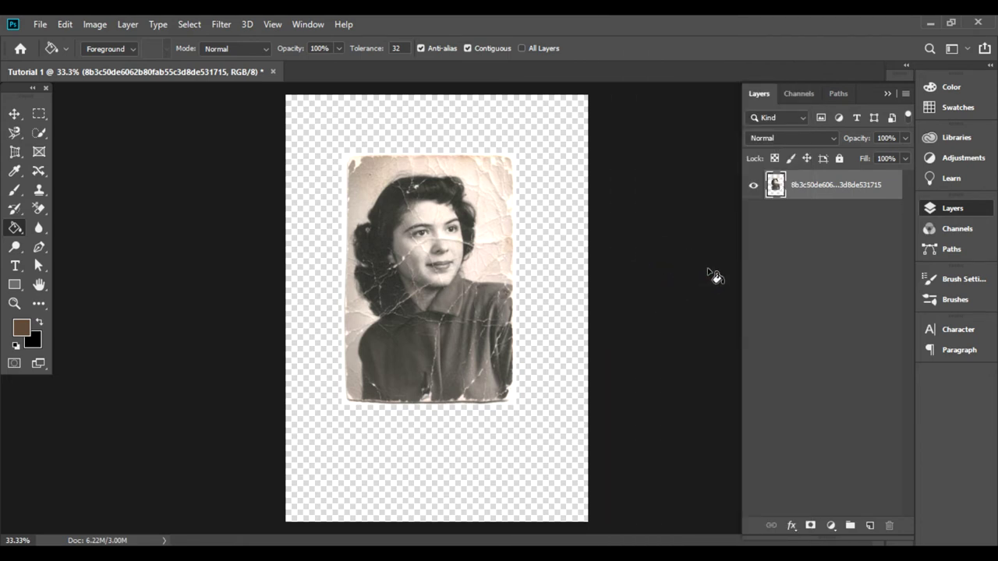
{"action": "left_click", "coordinate": [35, 194]}
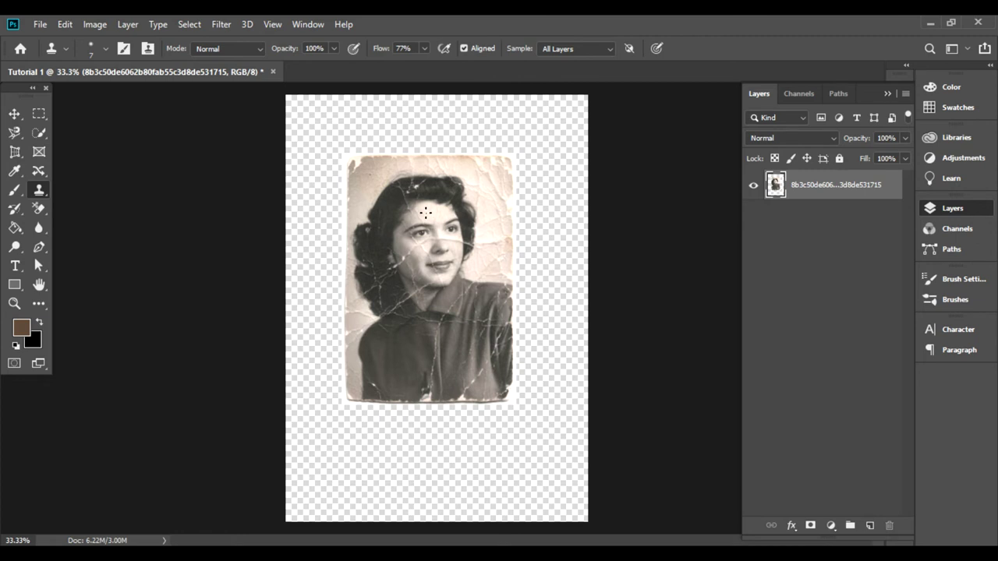
{"action": "key", "text": "bracketright"}
{"action": "key", "text": "bracketright"}
{"action": "key", "text": "bracketright"}
{"action": "key", "text": "bracketright"}
{"action": "key", "text": "bracketright"}
{"action": "key", "text": "bracketright"}
{"action": "key", "text": "bracketright"}
{"action": "key", "text": "bracketright"}
{"action": "key", "text": "bracketright"}
{"action": "key", "text": "bracketright"}
{"action": "key", "text": "bracketright"}
{"action": "key", "text": "bracketright"}
{"action": "key", "text": "bracketright"}
{"action": "key", "text": "bracketright"}
{"action": "key", "text": "alt+Tab"}
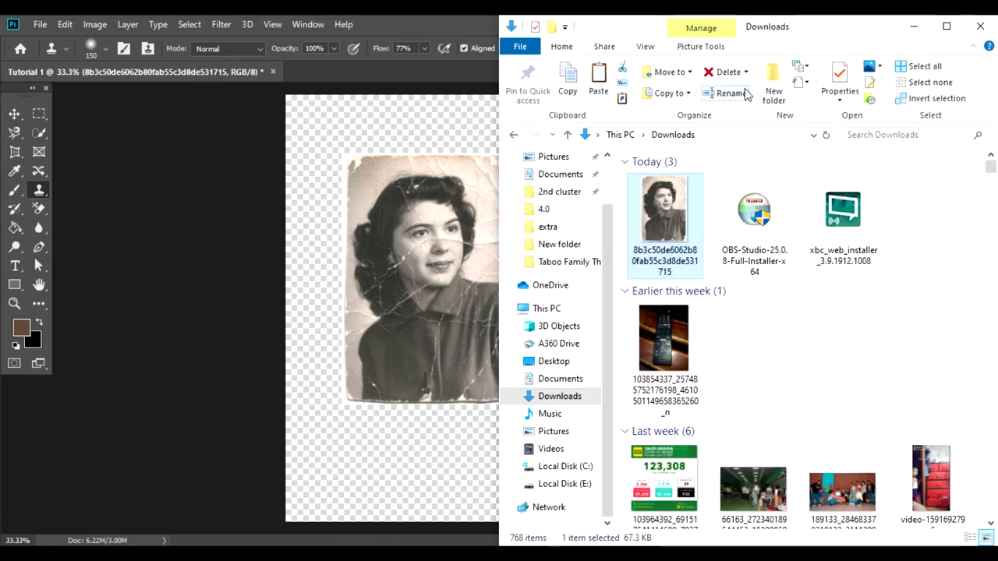
{"action": "left_click_drag", "start_coordinate": [672, 214], "coordinate": [333, 69]}
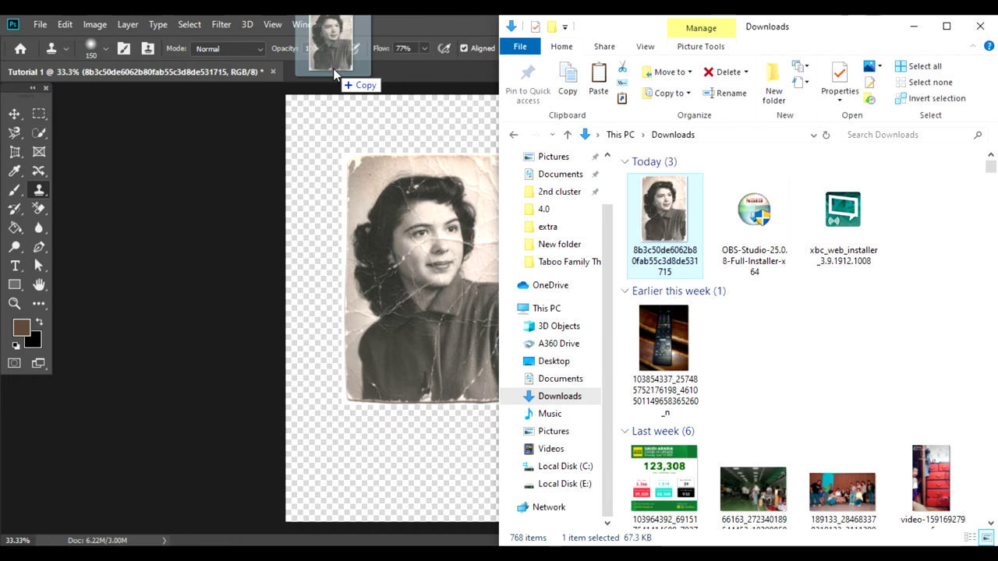
Step: Drop the portrait JPG onto Photoshop's tab bar so it opens as a new document
{"action": "left_click_drag", "start_coordinate": [333, 68], "coordinate": [333, 69]}
{"action": "left_click", "coordinate": [333, 69]}
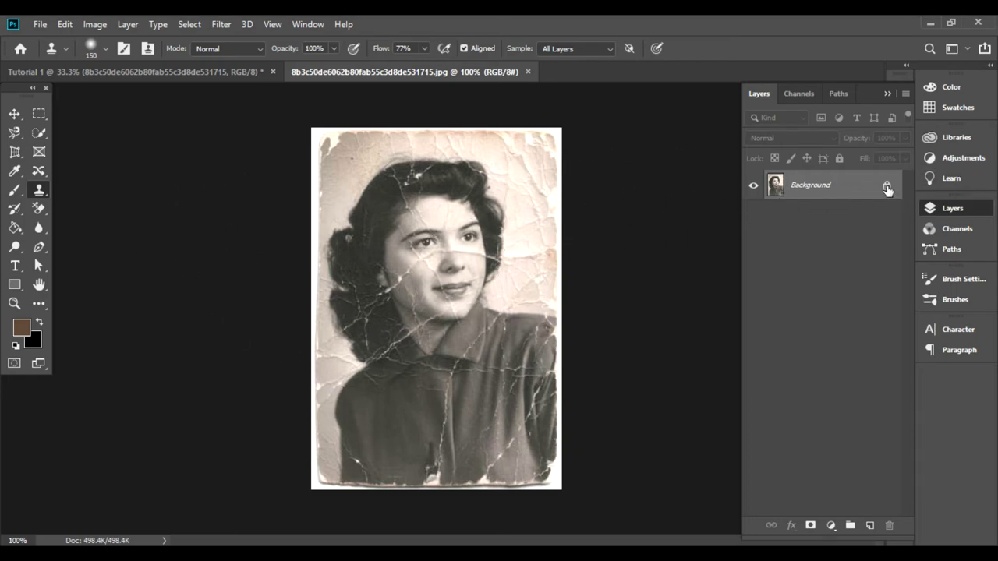
Step: Unlock the portrait's Background into Layer 0 and drag it toward the Tutorial 1 tab
{"action": "left_click", "coordinate": [887, 187]}
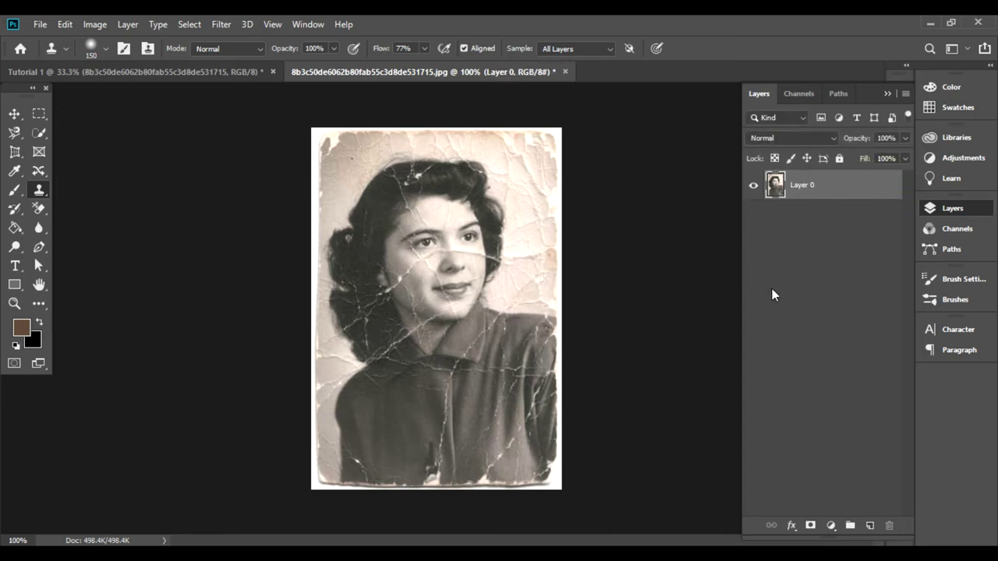
{"action": "left_click", "coordinate": [15, 115]}
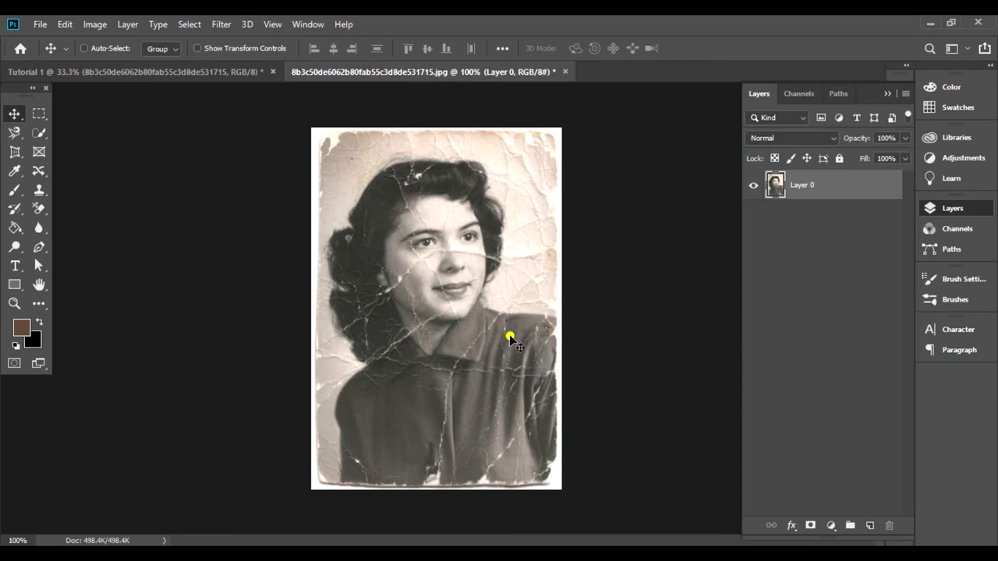
{"action": "left_click_drag", "start_coordinate": [509, 335], "coordinate": [214, 74]}
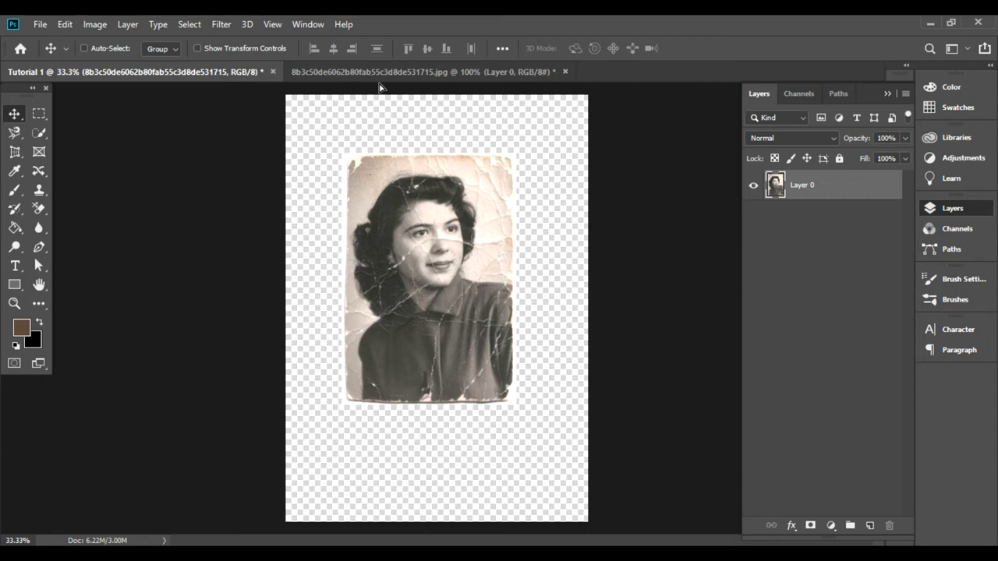
Step: Drop the portrait onto the Tutorial 1 canvas as Layer 1 and nudge it top-left
{"action": "mouse_move", "coordinate": [214, 74]}
{"action": "left_mouse_down"}
{"action": "mouse_move", "coordinate": [466, 238]}
{"action": "mouse_move", "coordinate": [551, 320]}
{"action": "mouse_move", "coordinate": [541, 268]}
{"action": "left_mouse_up"}
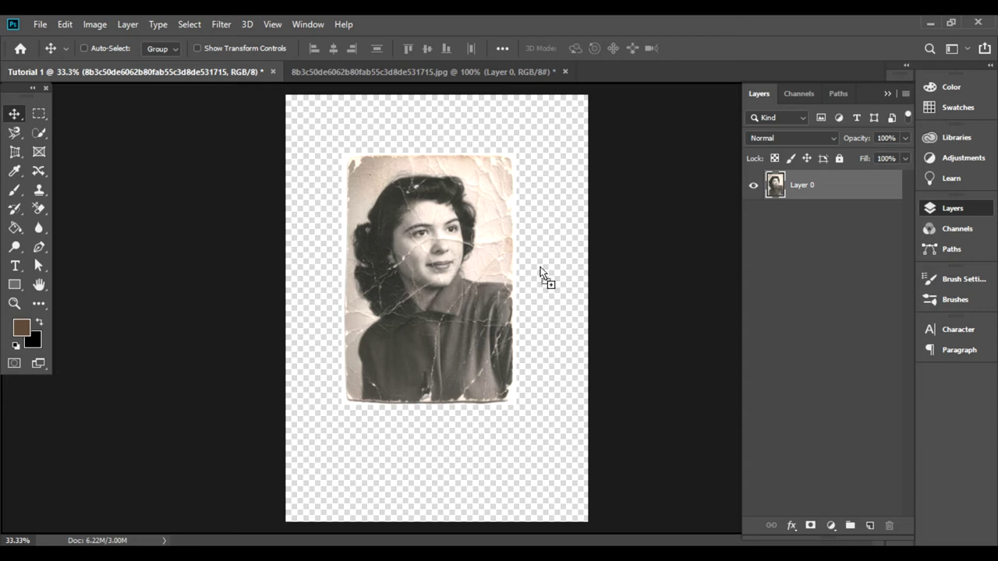
{"action": "mouse_move", "coordinate": [540, 269]}
{"action": "left_mouse_down"}
{"action": "mouse_move", "coordinate": [354, 186]}
{"action": "mouse_move", "coordinate": [350, 195]}
{"action": "left_mouse_up"}
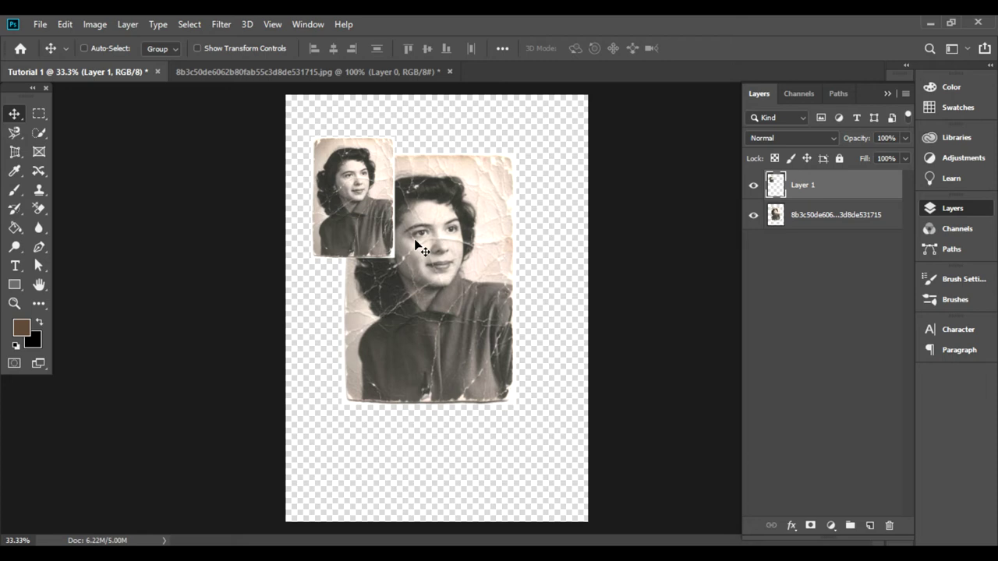
{"action": "left_click_drag", "start_coordinate": [349, 197], "coordinate": [333, 181]}
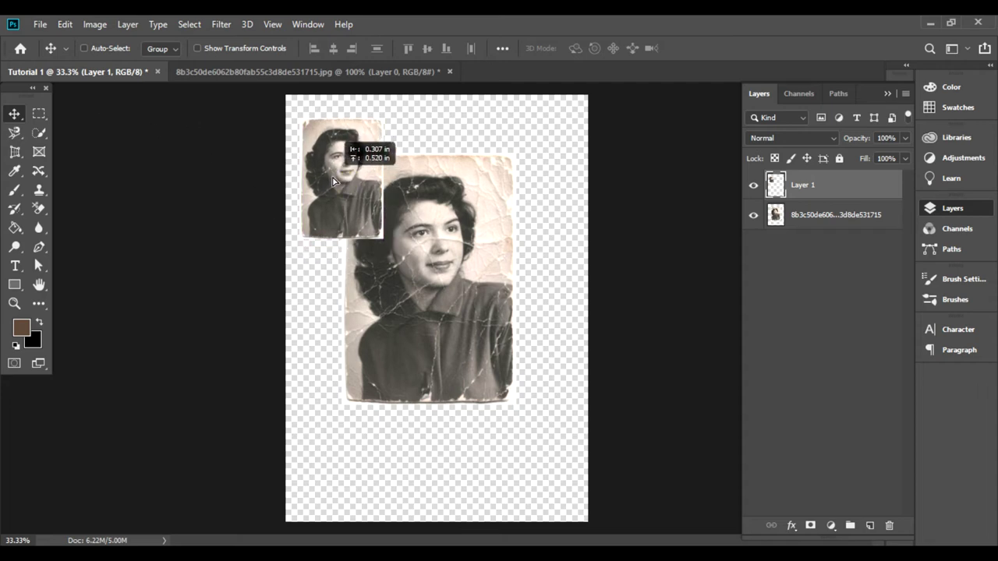
Step: Settle the small Layer 1 portrait at the top-left, dismissing stray menus and the tablet-mode prompt
{"action": "left_click", "coordinate": [126, 24]}
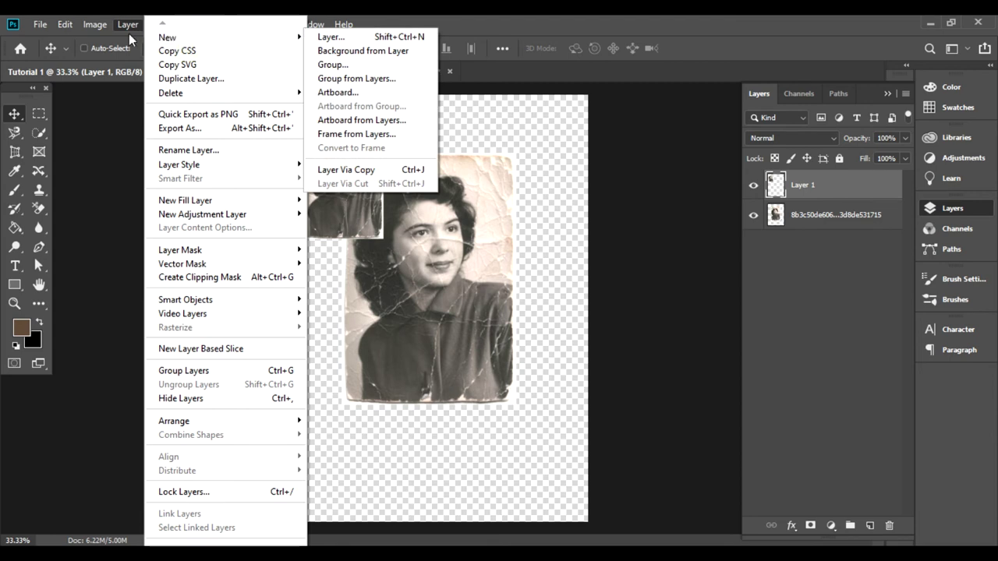
{"action": "left_click", "coordinate": [66, 25]}
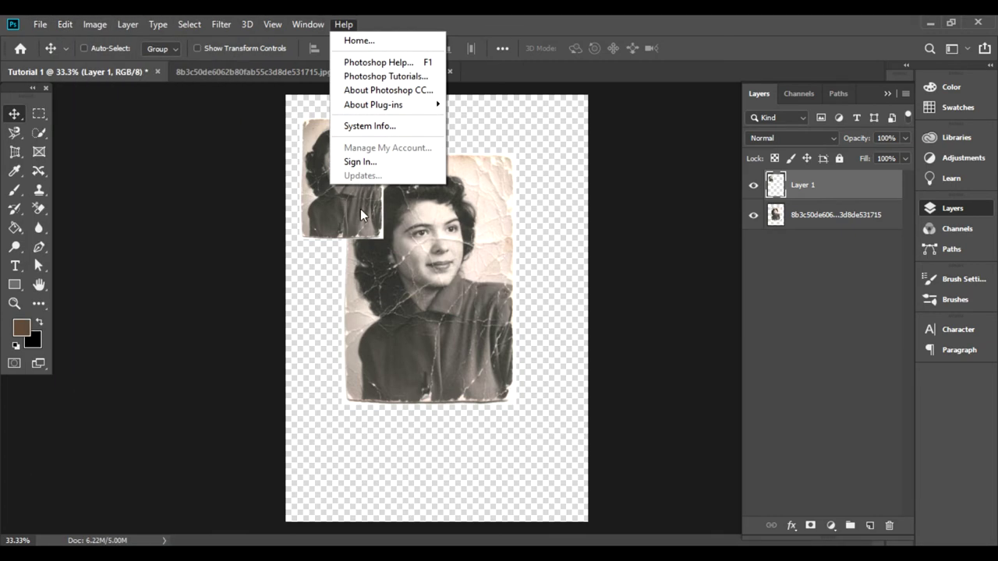
{"action": "right_click", "coordinate": [360, 205]}
{"action": "left_click", "coordinate": [332, 197]}
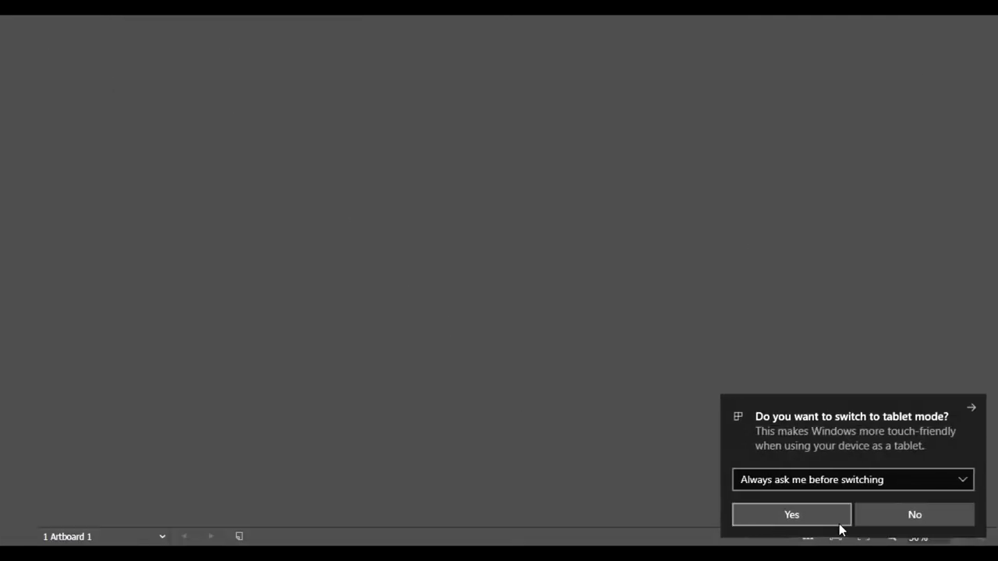
{"action": "left_click", "coordinate": [894, 515]}
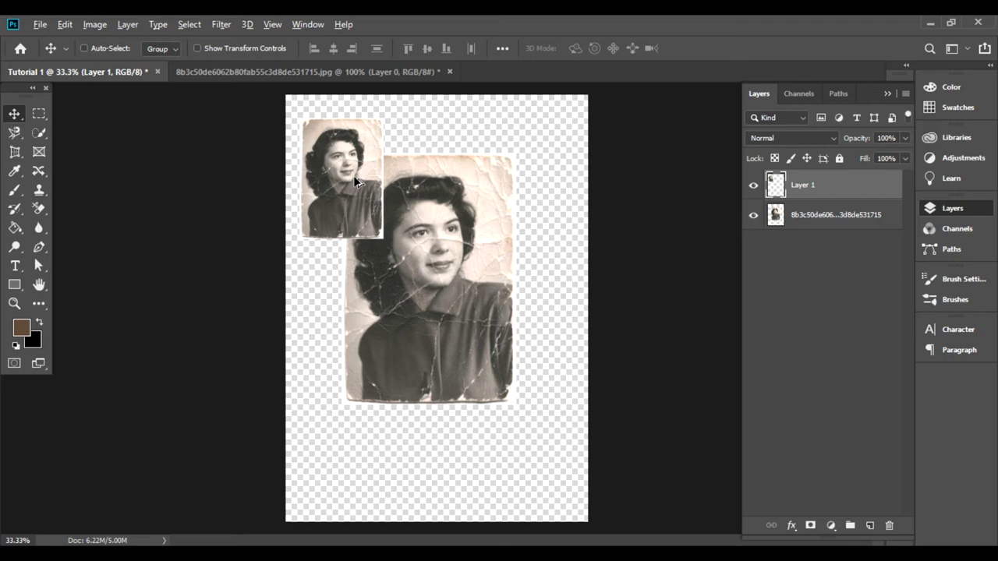
Step: Alt-drag Layer 1 right twice, making Layer 1 copy and copy 2 spaced 0.320 in apart
{"action": "left_click_drag", "start_coordinate": [354, 180], "coordinate": [448, 179]}
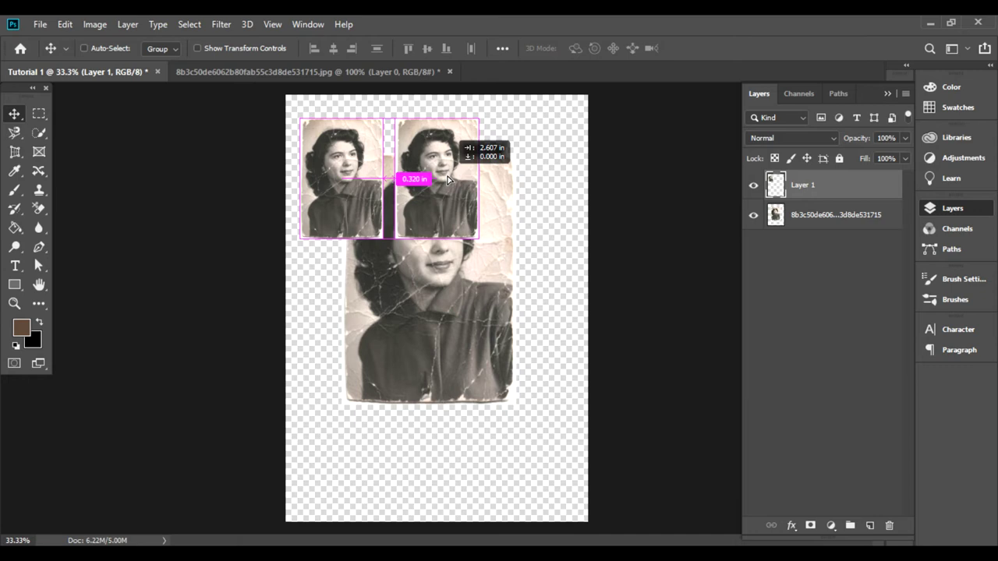
{"action": "left_click_drag", "start_coordinate": [448, 180], "coordinate": [543, 180]}
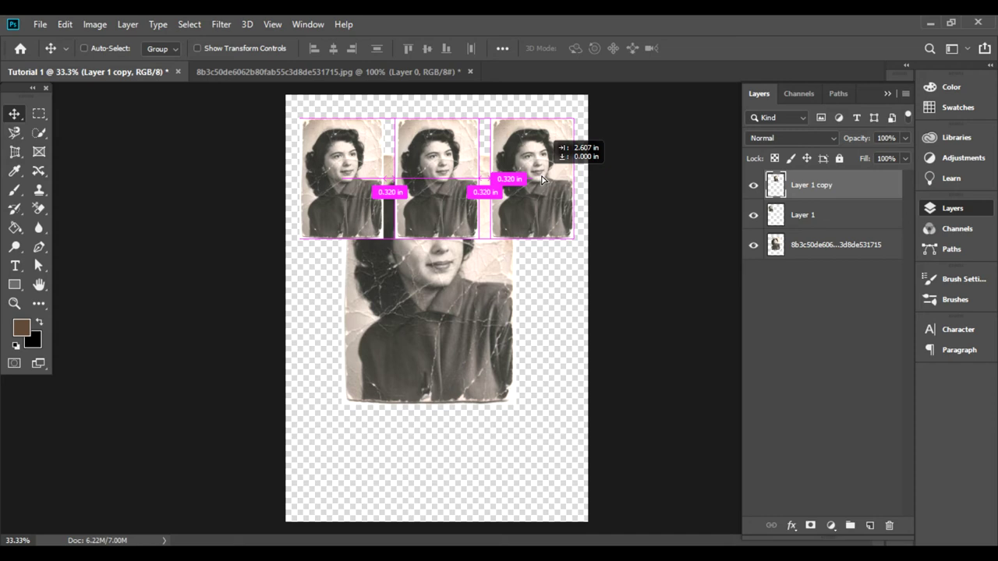
{"action": "left_click_drag", "start_coordinate": [543, 180], "coordinate": [542, 180]}
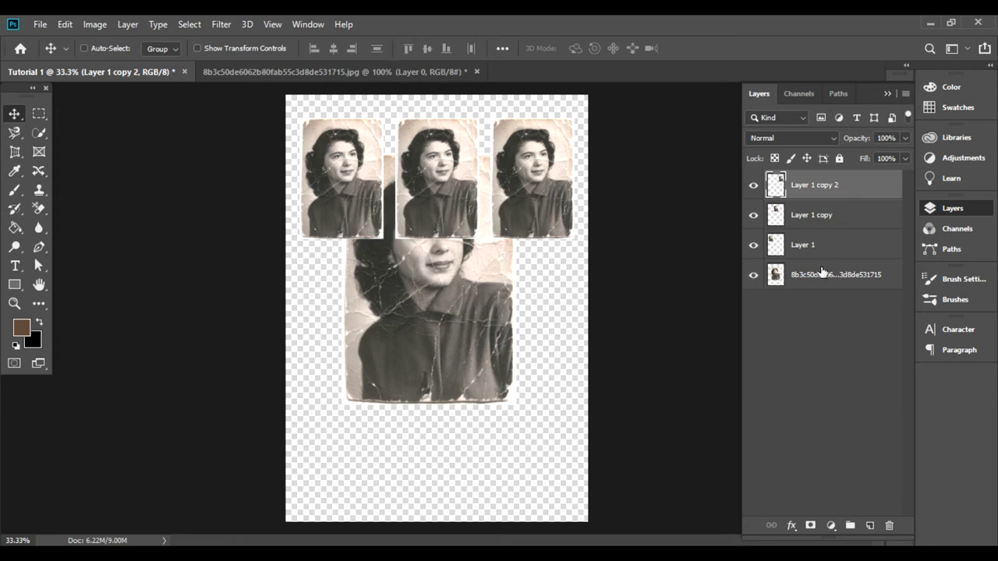
Step: Hide the large original photo layer and click each of the three portraits to check its layer
{"action": "left_click", "coordinate": [753, 274]}
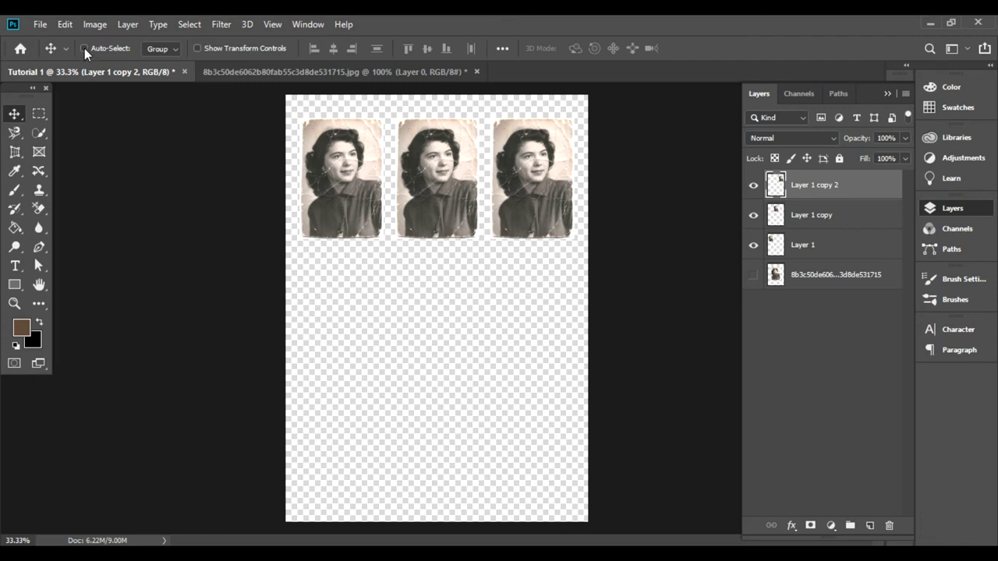
{"action": "left_click", "coordinate": [337, 177]}
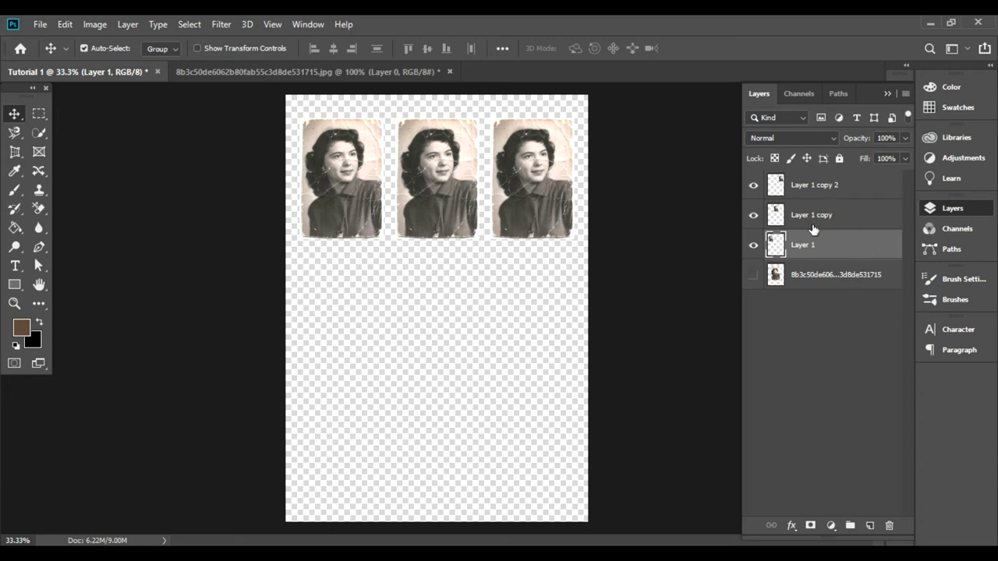
{"action": "left_click", "coordinate": [426, 184]}
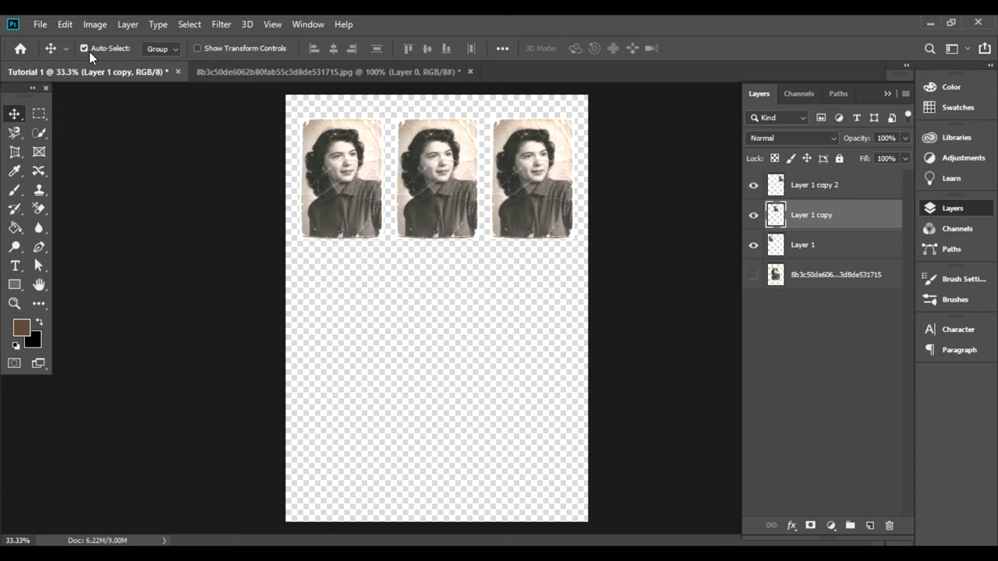
{"action": "left_click", "coordinate": [525, 181]}
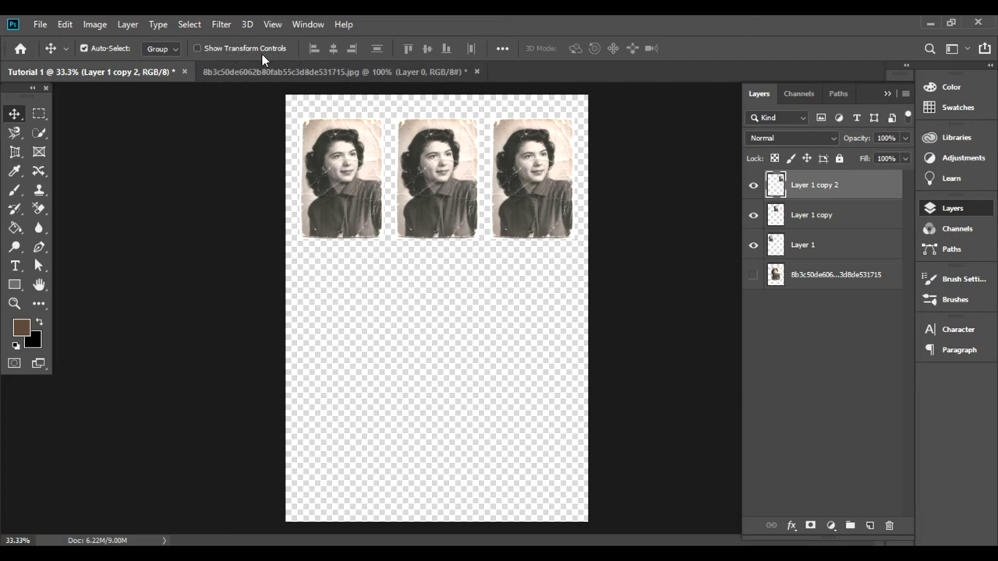
Step: Turn off Auto-Select and scale the right portrait to about 99.84% with transform controls
{"action": "left_click", "coordinate": [84, 49]}
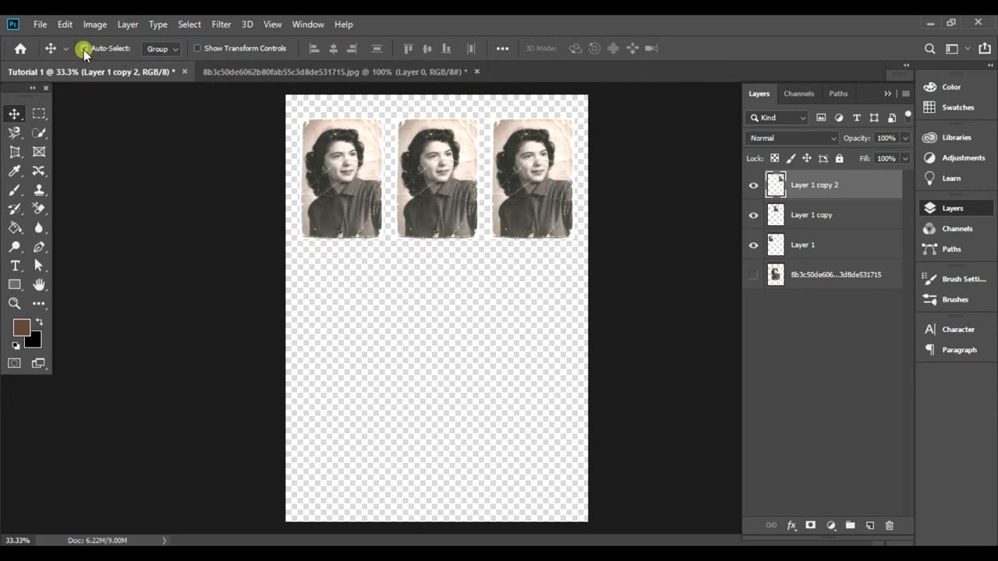
{"action": "left_click", "coordinate": [197, 48]}
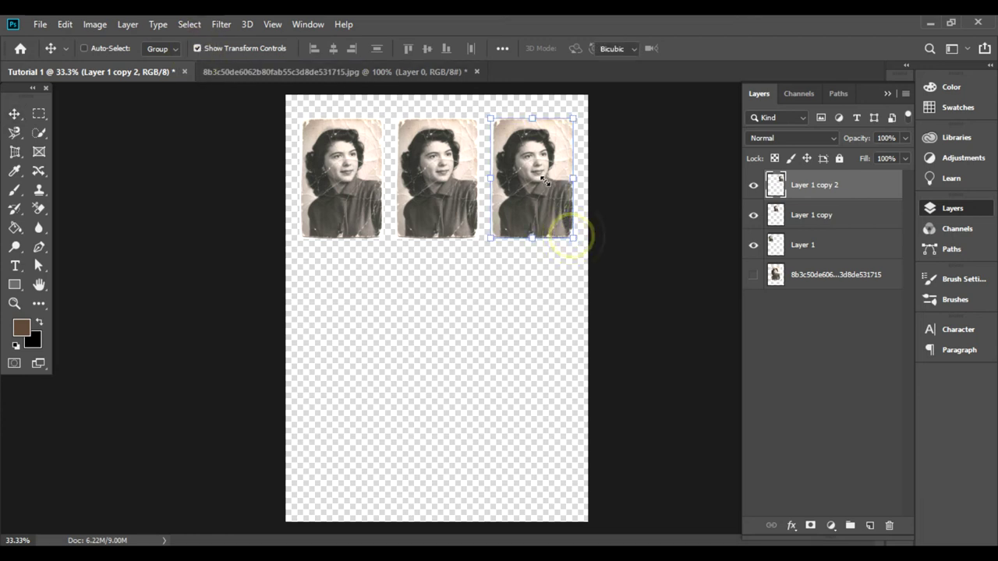
{"action": "mouse_move", "coordinate": [572, 236]}
{"action": "left_mouse_down"}
{"action": "mouse_move", "coordinate": [552, 206]}
{"action": "mouse_move", "coordinate": [570, 236]}
{"action": "left_mouse_up"}
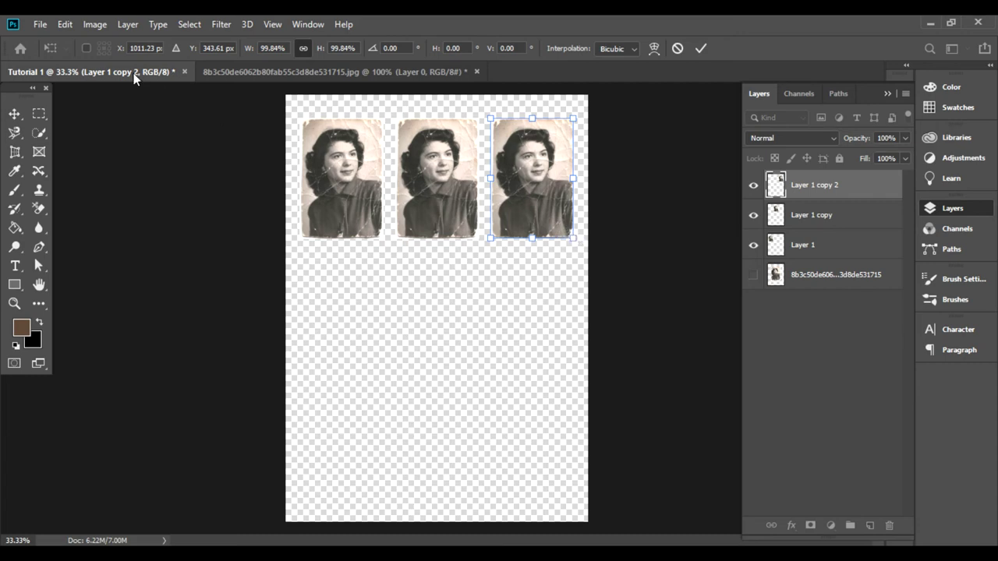
{"action": "left_click", "coordinate": [14, 114]}
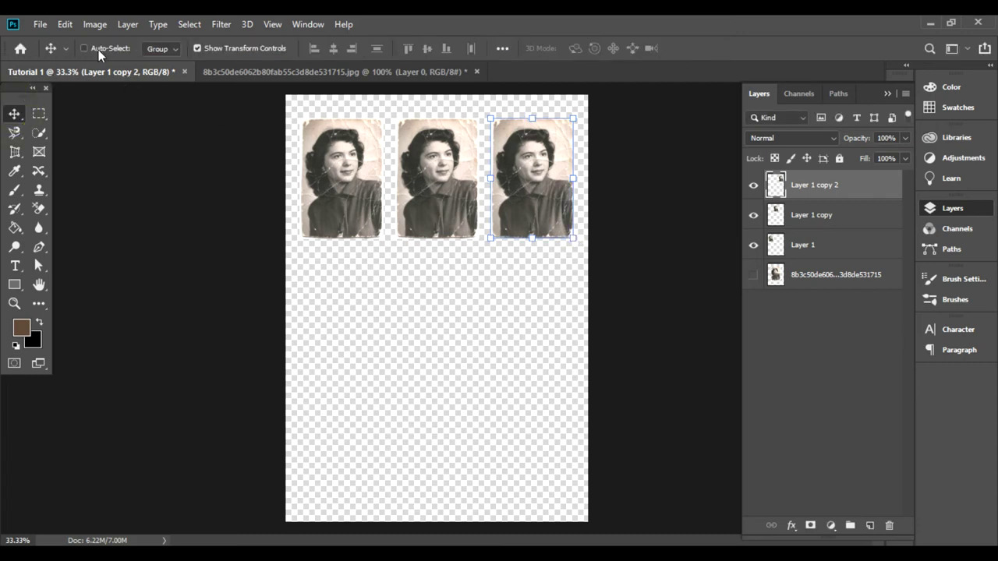
{"action": "left_click", "coordinate": [197, 48]}
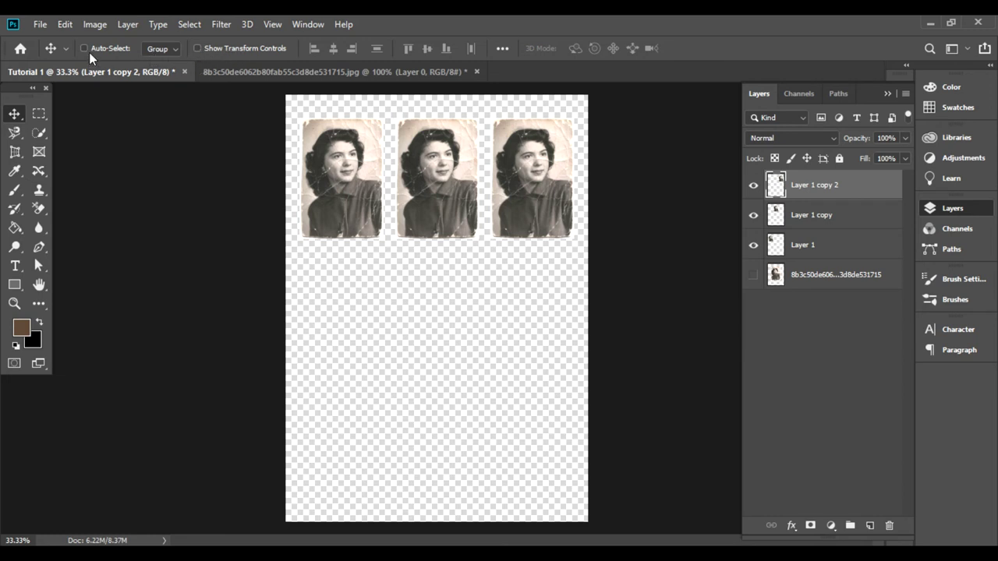
{"action": "right_click", "coordinate": [421, 184]}
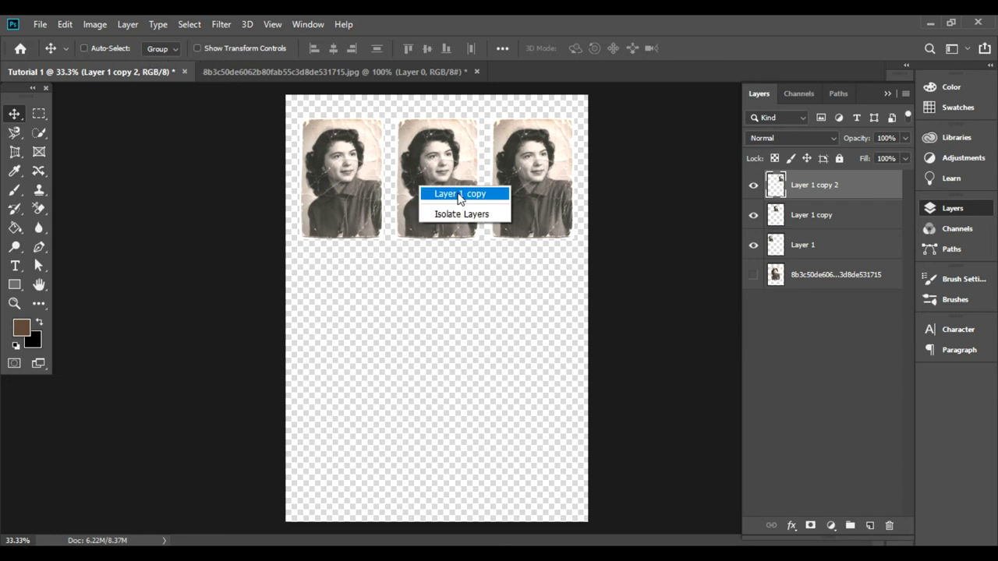
{"action": "left_click", "coordinate": [459, 194]}
{"action": "left_click_drag", "start_coordinate": [458, 194], "coordinate": [388, 194]}
{"action": "right_click", "coordinate": [524, 201]}
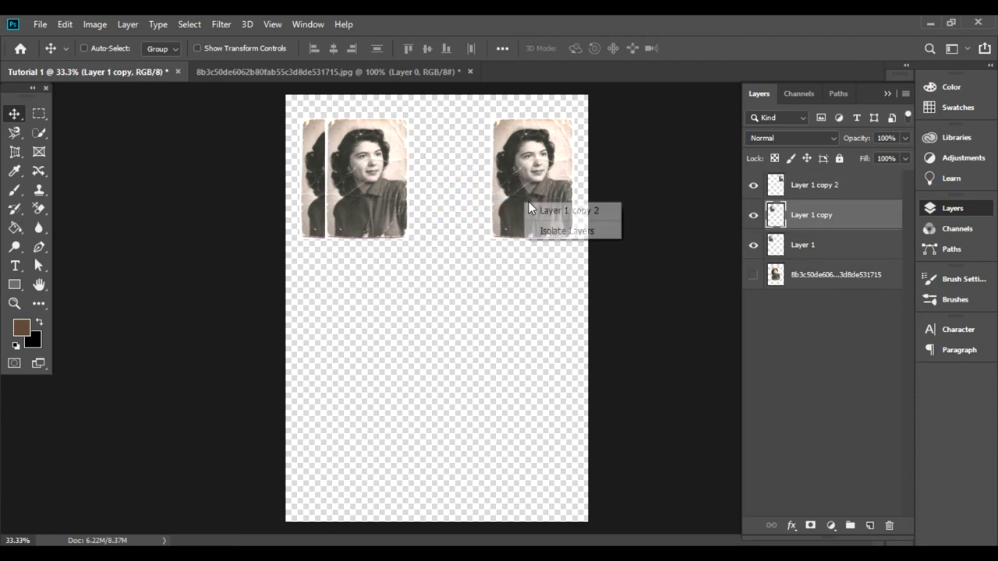
{"action": "left_click", "coordinate": [547, 210]}
{"action": "left_click_drag", "start_coordinate": [546, 209], "coordinate": [397, 209]}
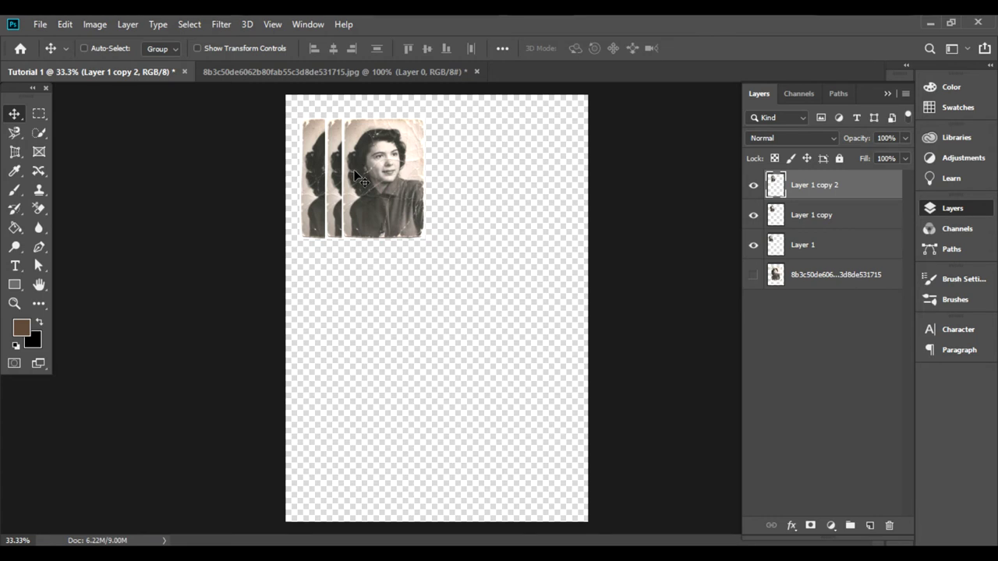
{"action": "left_click_drag", "start_coordinate": [354, 174], "coordinate": [339, 172]}
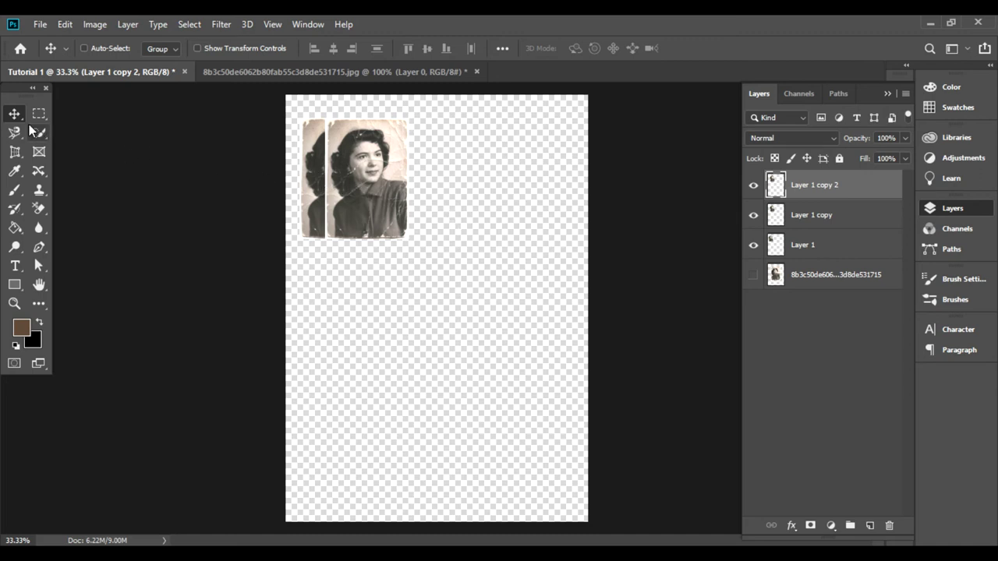
{"action": "left_click", "coordinate": [84, 49]}
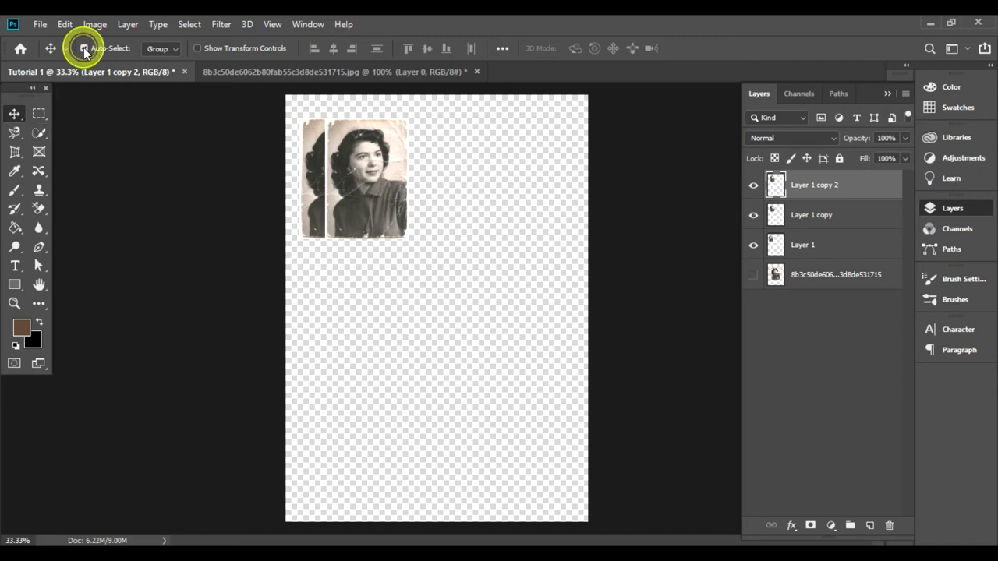
{"action": "left_click", "coordinate": [347, 191]}
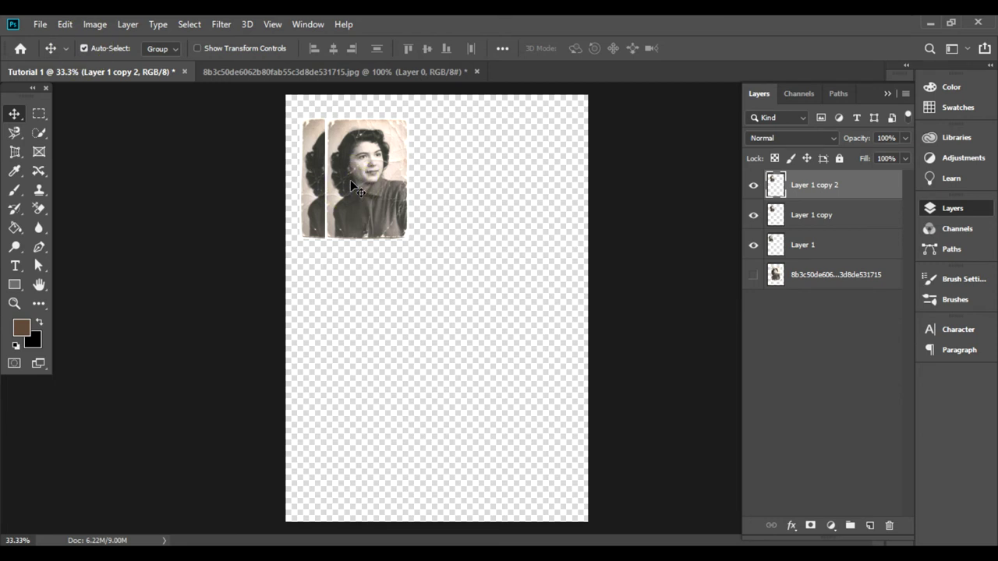
{"action": "left_click", "coordinate": [310, 179]}
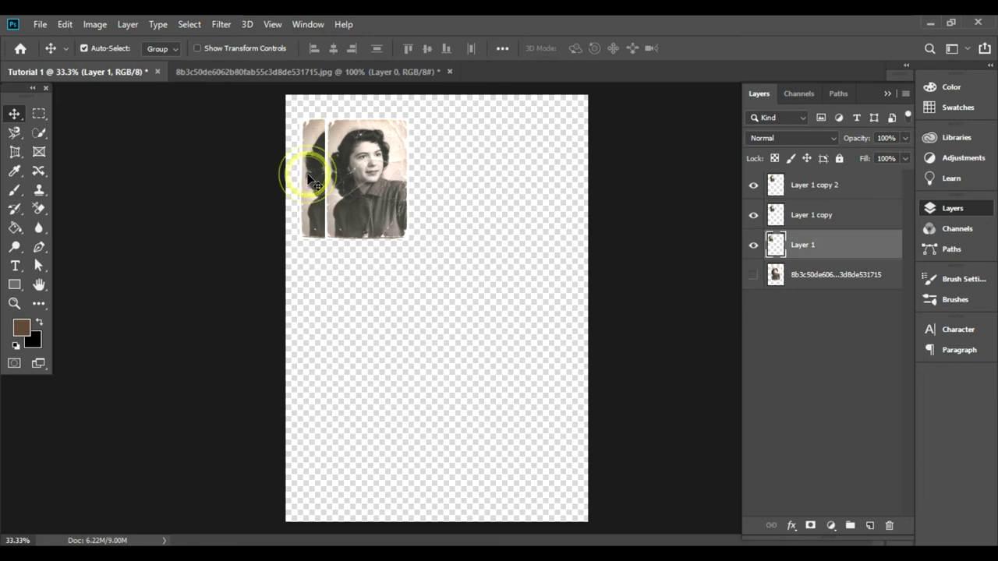
{"action": "mouse_move", "coordinate": [308, 175]}
{"action": "left_mouse_down"}
{"action": "mouse_move", "coordinate": [314, 125]}
{"action": "mouse_move", "coordinate": [309, 134]}
{"action": "left_mouse_up"}
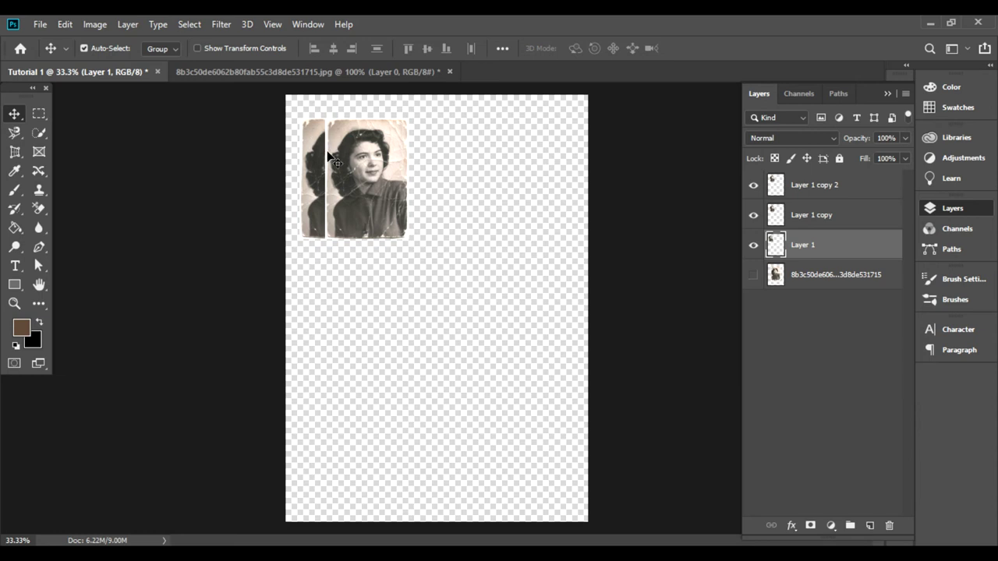
{"action": "left_click", "coordinate": [809, 218]}
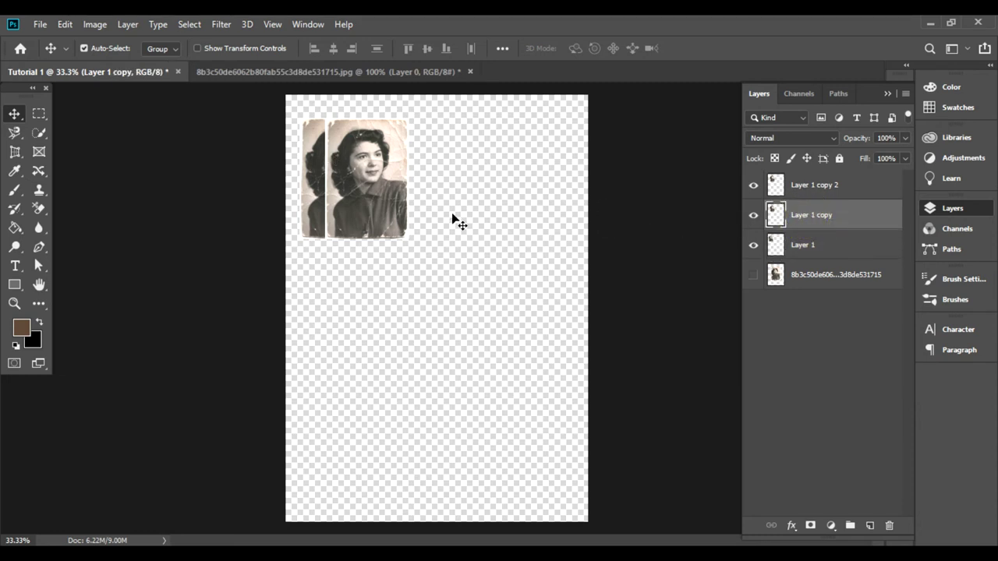
{"action": "left_click_drag", "start_coordinate": [464, 185], "coordinate": [529, 288]}
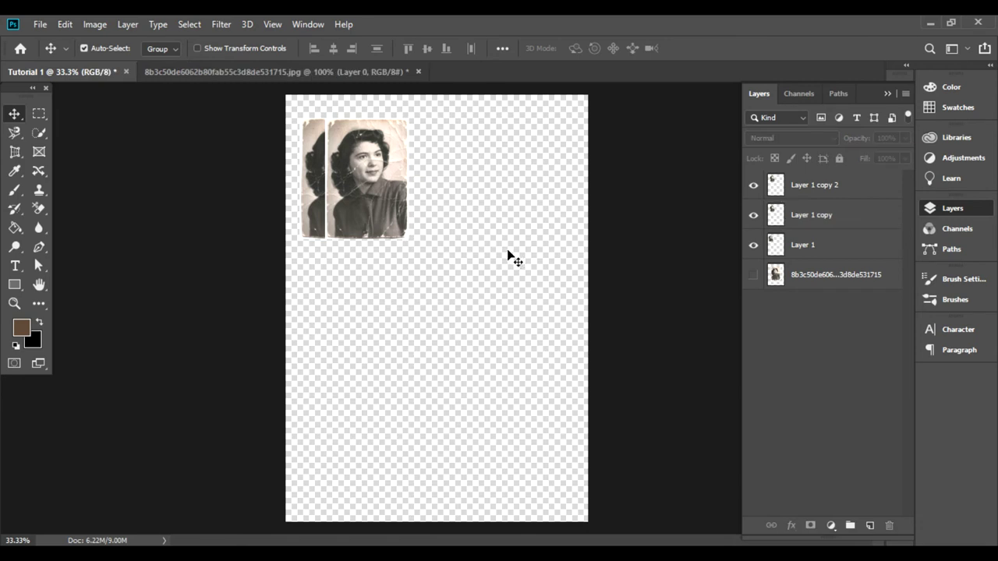
{"action": "left_click_drag", "start_coordinate": [463, 230], "coordinate": [519, 231]}
{"action": "left_click", "coordinate": [815, 215]}
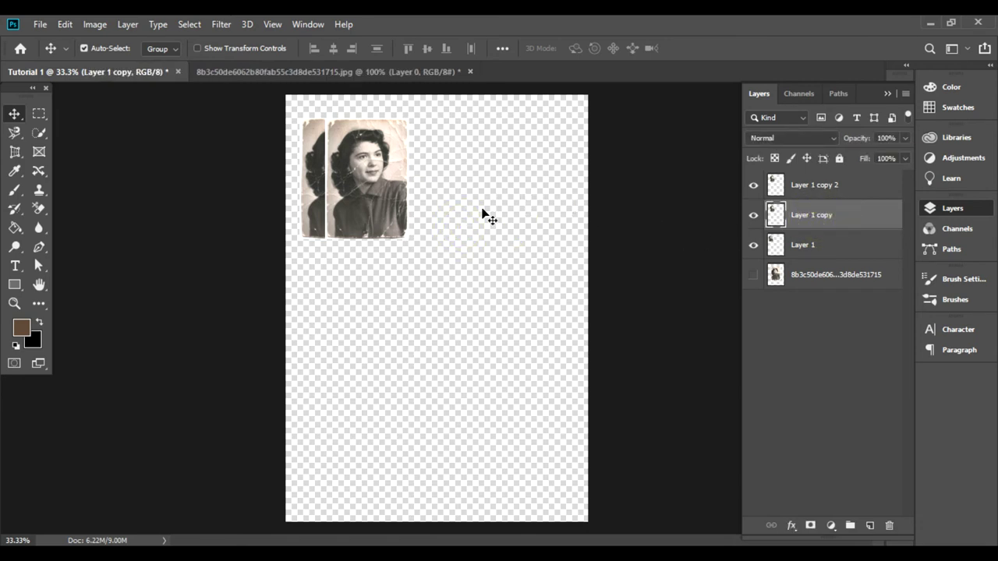
{"action": "left_click_drag", "start_coordinate": [454, 209], "coordinate": [550, 216]}
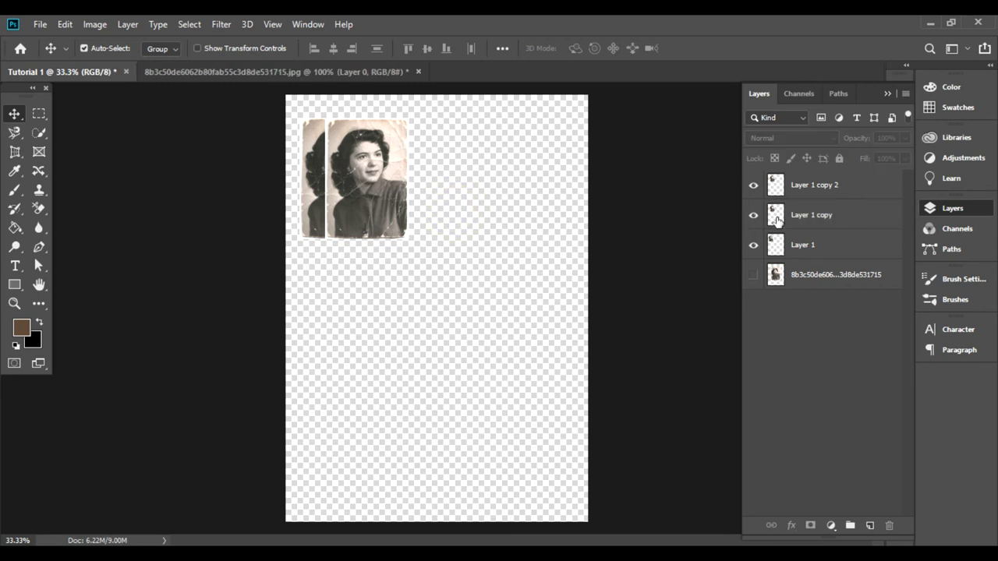
{"action": "left_click", "coordinate": [807, 222]}
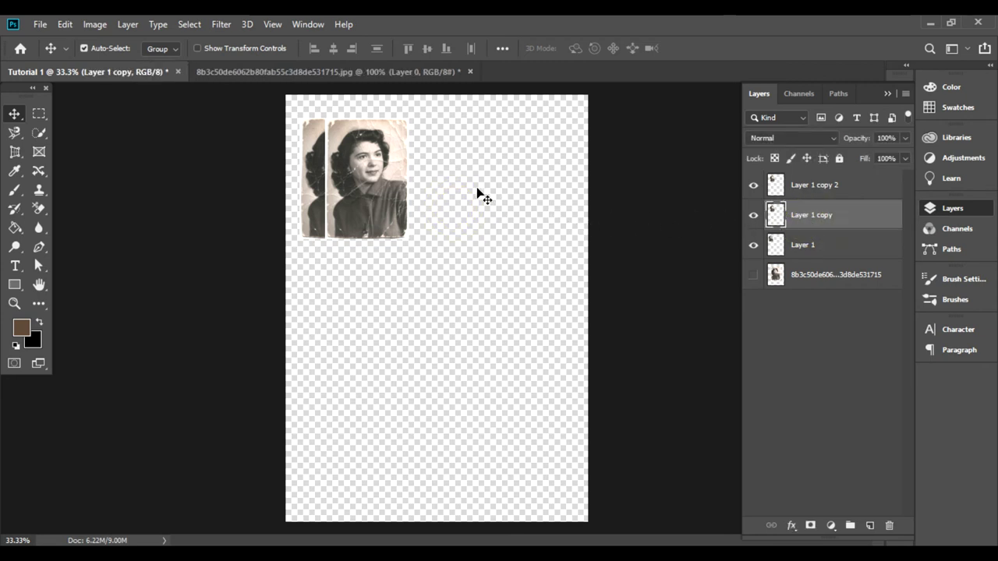
{"action": "left_click", "coordinate": [84, 48]}
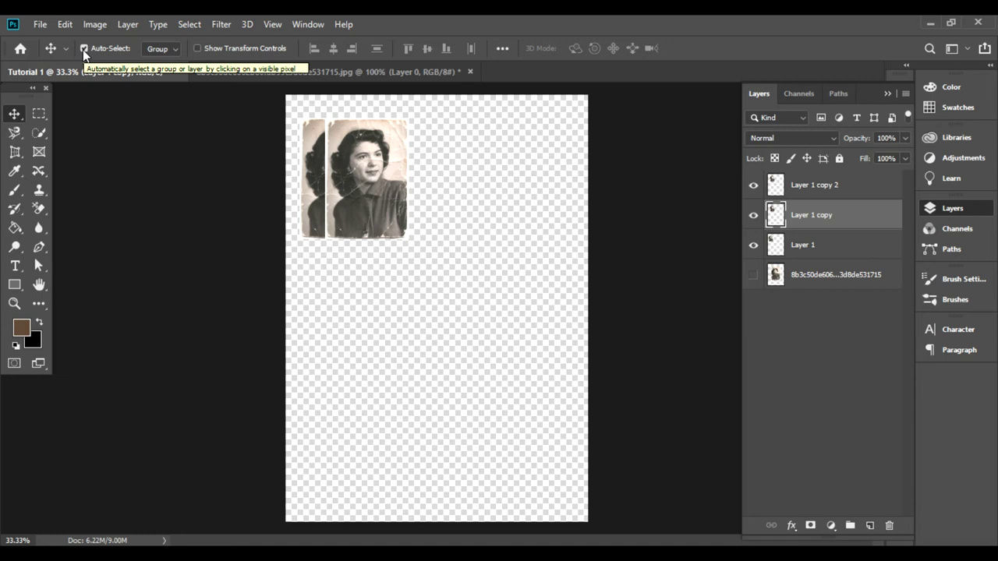
{"action": "left_click", "coordinate": [85, 49]}
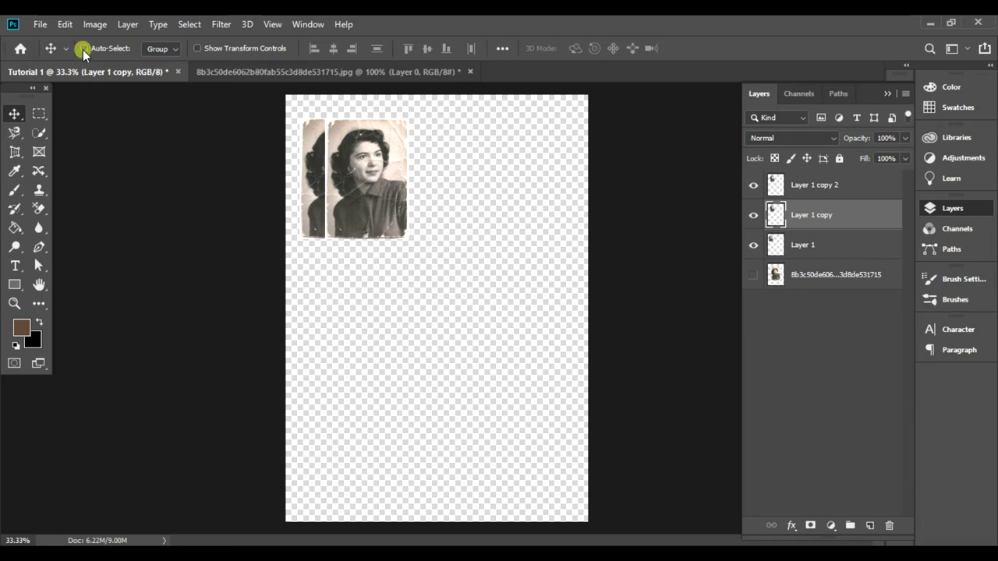
Step: Pick Layer 1 copy and Layer 1 copy 2 via the canvas menu and drag them right and lower
{"action": "right_click", "coordinate": [357, 162]}
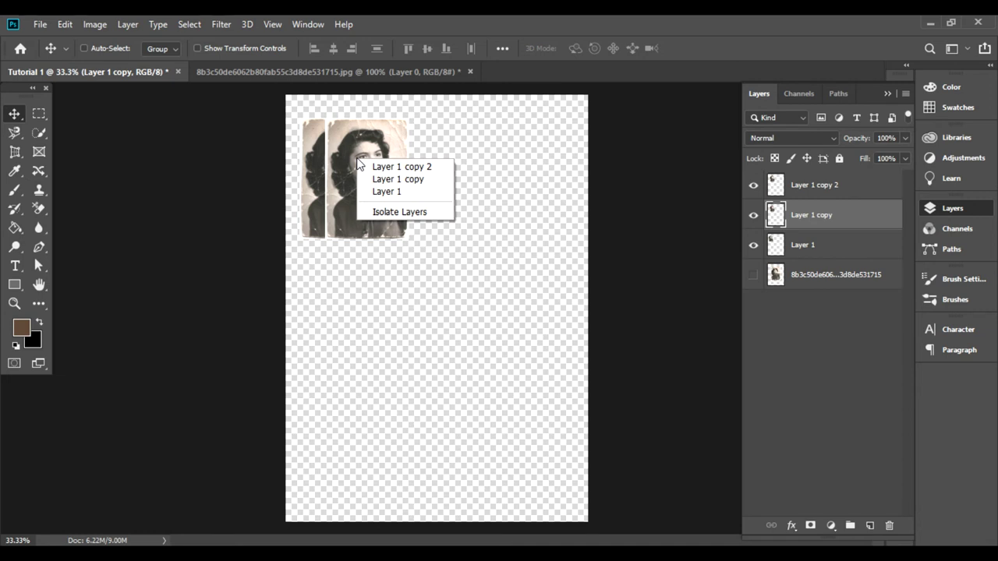
{"action": "left_click", "coordinate": [414, 179]}
{"action": "mouse_move", "coordinate": [359, 167]}
{"action": "left_mouse_down"}
{"action": "mouse_move", "coordinate": [481, 213]}
{"action": "mouse_move", "coordinate": [400, 187]}
{"action": "left_mouse_up"}
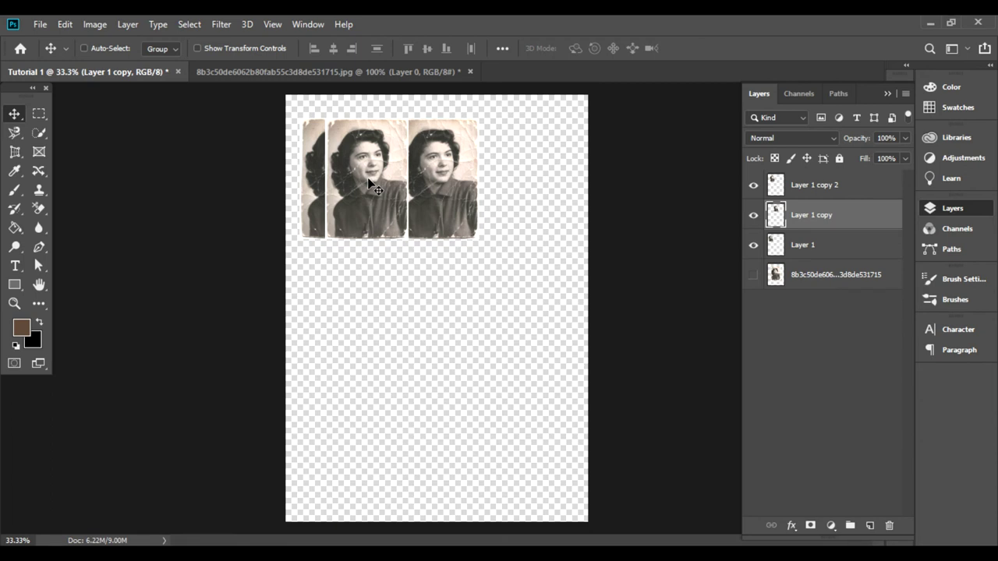
{"action": "right_click", "coordinate": [370, 184]}
{"action": "left_click", "coordinate": [376, 188]}
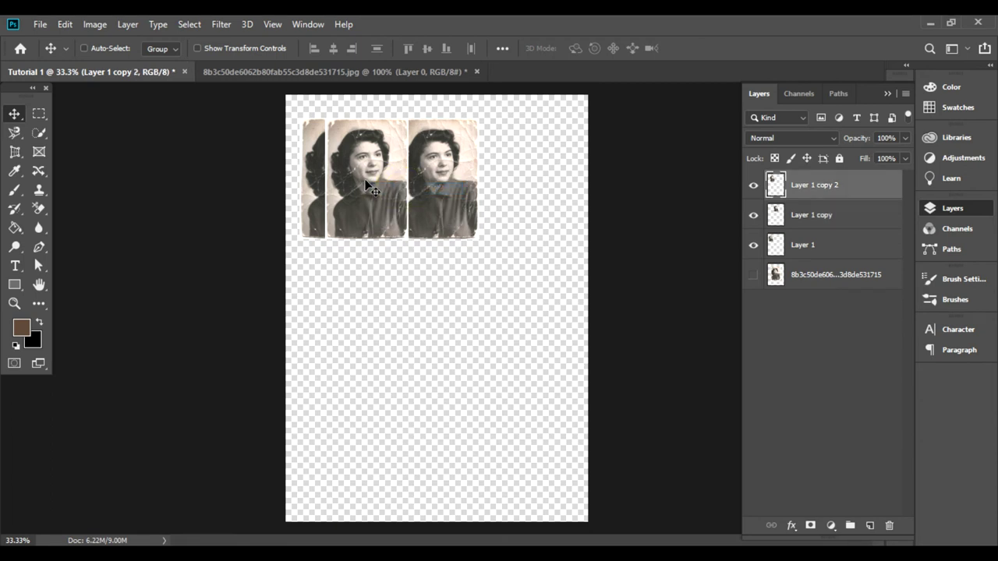
{"action": "mouse_move", "coordinate": [367, 185]}
{"action": "left_mouse_down"}
{"action": "mouse_move", "coordinate": [533, 174]}
{"action": "mouse_move", "coordinate": [522, 211]}
{"action": "left_mouse_up"}
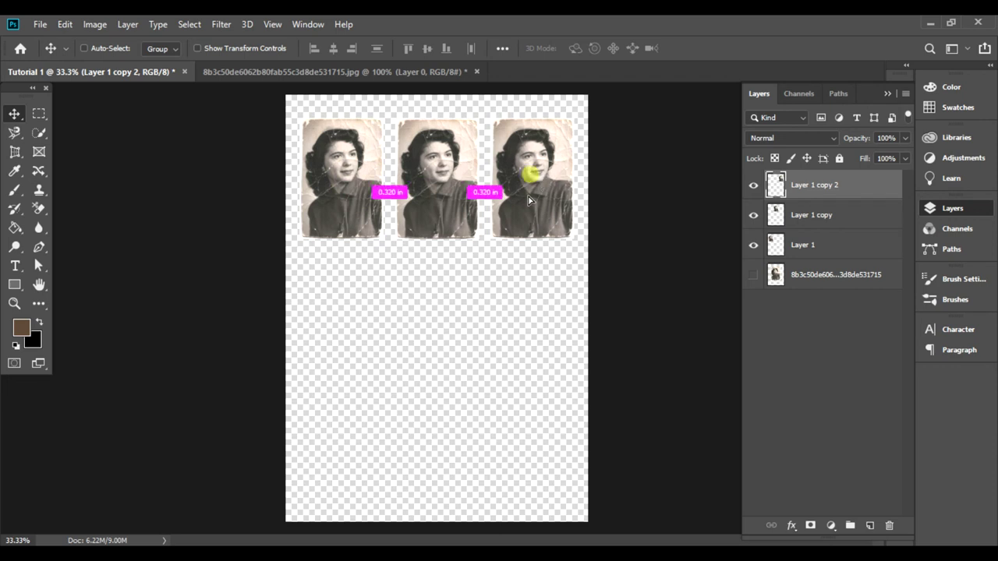
{"action": "mouse_move", "coordinate": [442, 187]}
{"action": "left_mouse_down"}
{"action": "mouse_move", "coordinate": [427, 242]}
{"action": "mouse_move", "coordinate": [428, 186]}
{"action": "mouse_move", "coordinate": [436, 273]}
{"action": "left_mouse_up"}
{"action": "right_click", "coordinate": [428, 187]}
{"action": "left_click", "coordinate": [437, 196]}
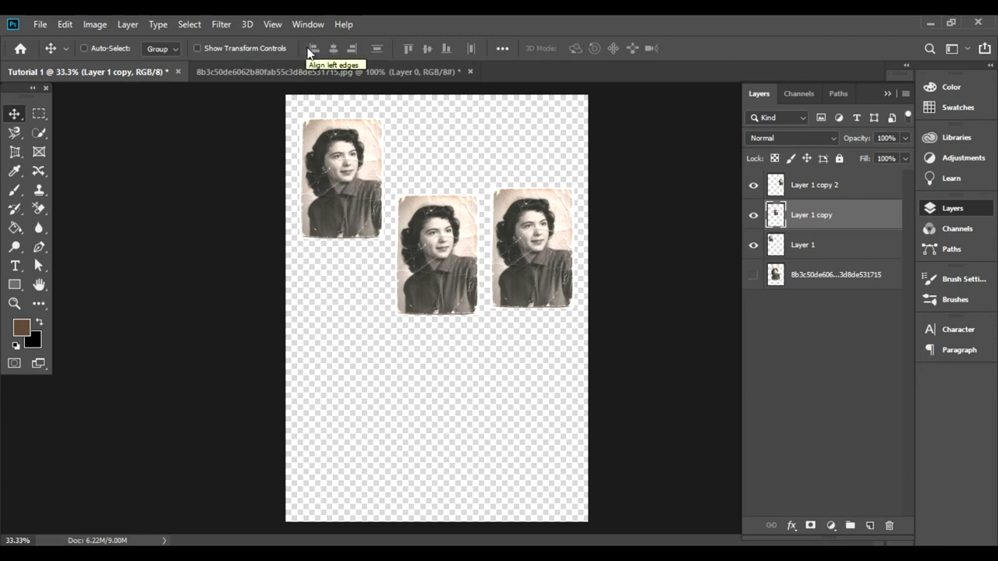
Step: Select Layer 1 through Layer 1 copy 2 in the Layers panel, briefly viewing the Align and Distribute flyout
{"action": "left_click", "coordinate": [808, 247]}
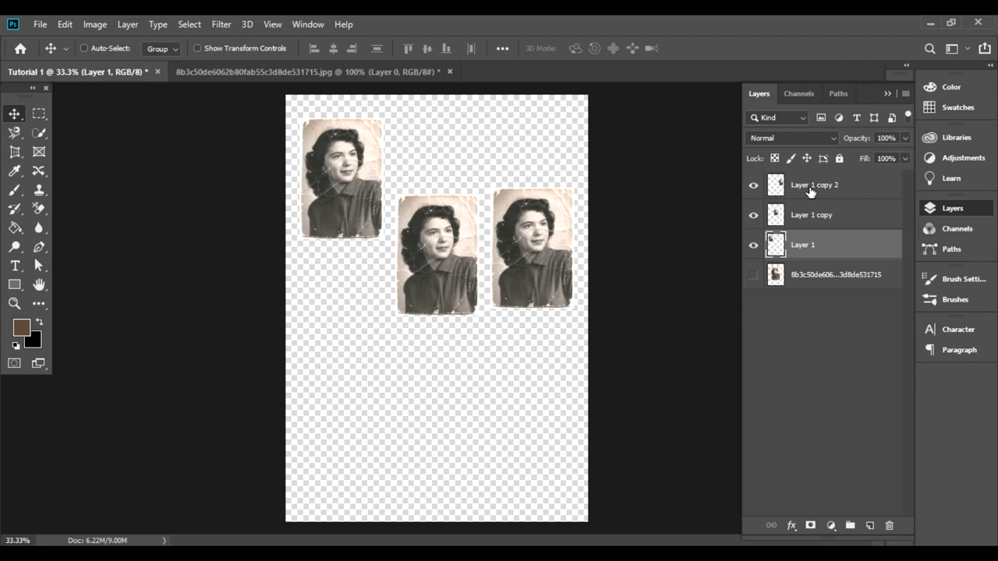
{"action": "left_click", "coordinate": [810, 191], "text": "shift"}
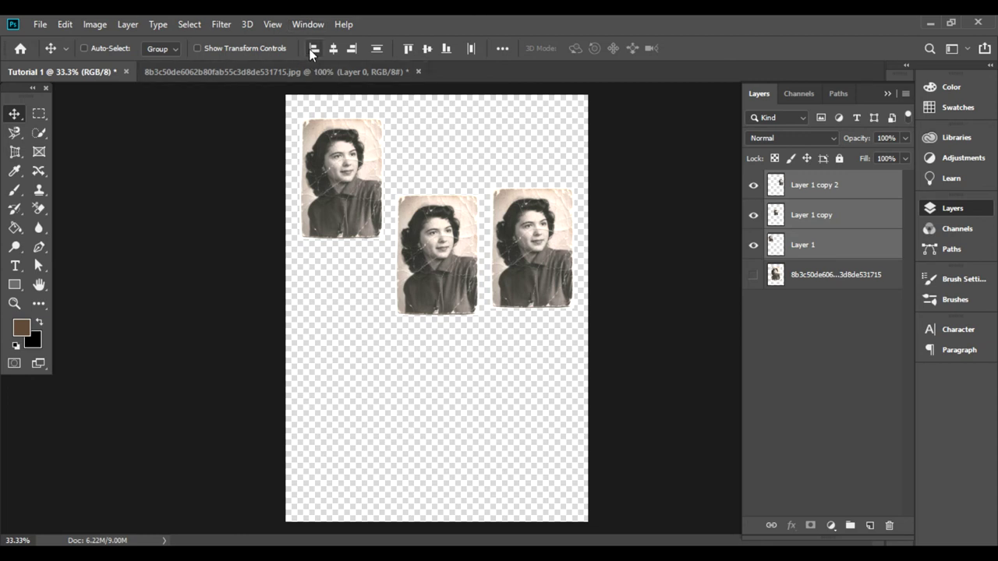
{"action": "left_click", "coordinate": [503, 51]}
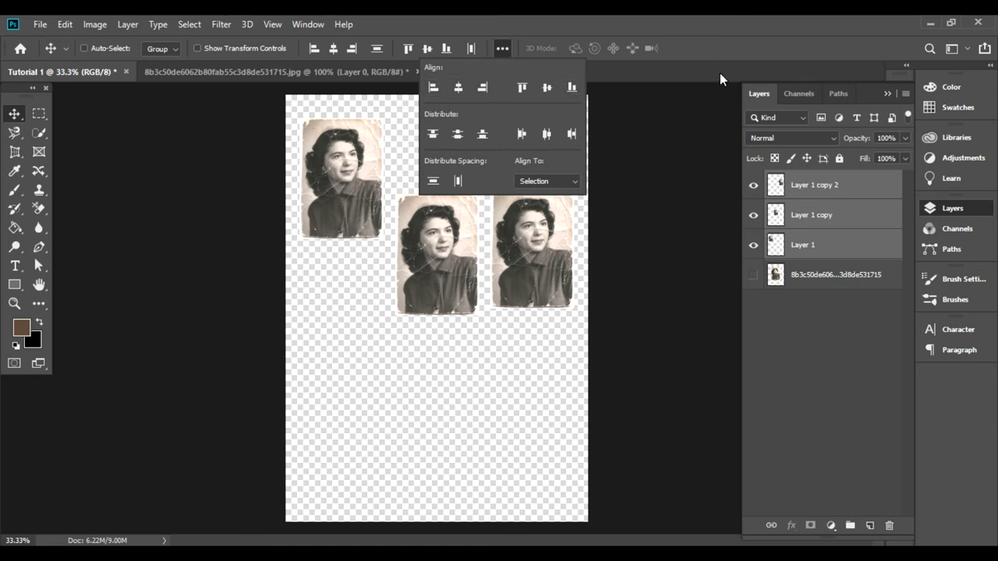
{"action": "left_click", "coordinate": [737, 27]}
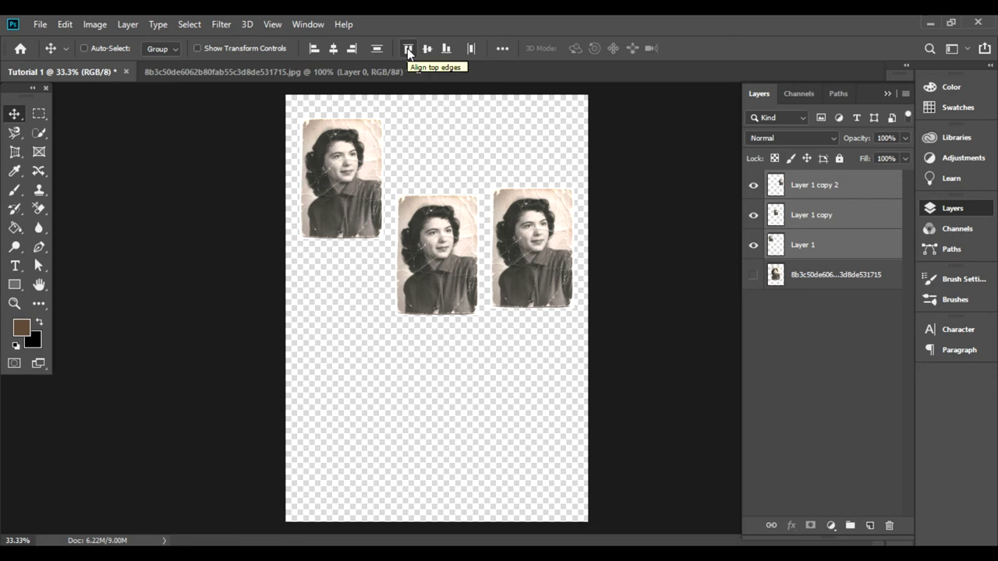
Step: Align the three photos' top edges and nudge the middle photo (Layer 1 copy) slightly right
{"action": "left_click", "coordinate": [407, 48]}
{"action": "left_click", "coordinate": [408, 49]}
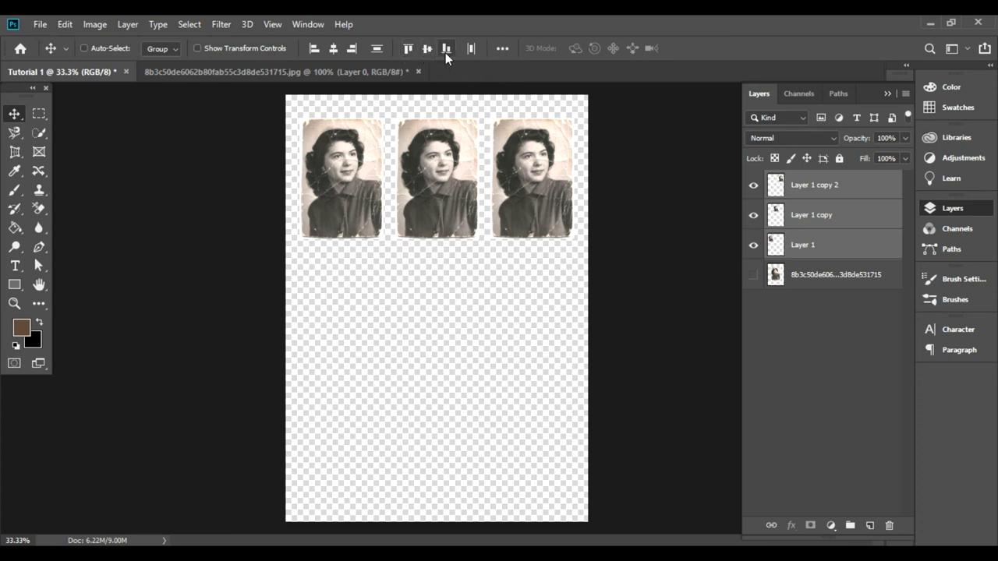
{"action": "right_click", "coordinate": [424, 192]}
{"action": "left_click", "coordinate": [449, 196]}
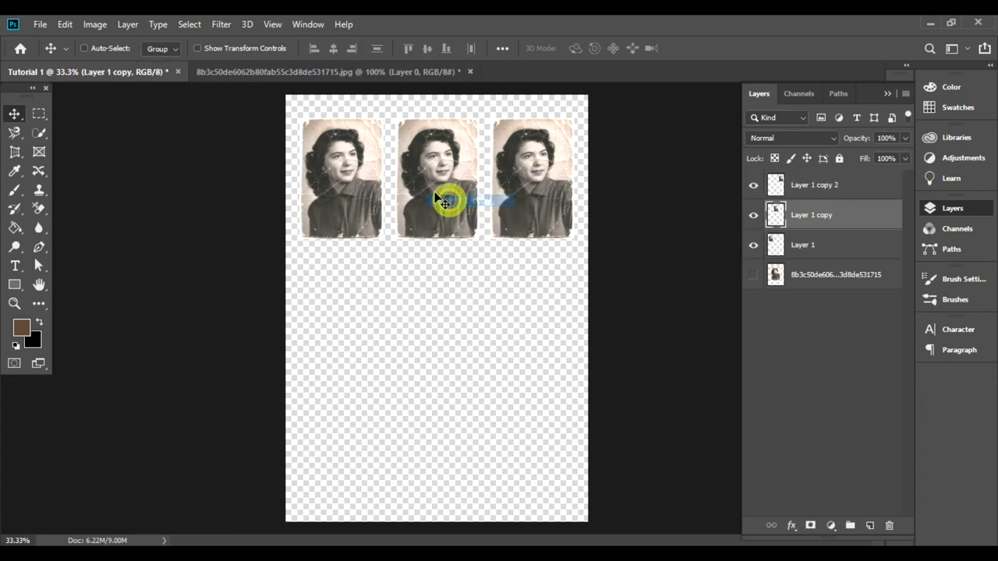
{"action": "left_click_drag", "start_coordinate": [433, 188], "coordinate": [452, 193]}
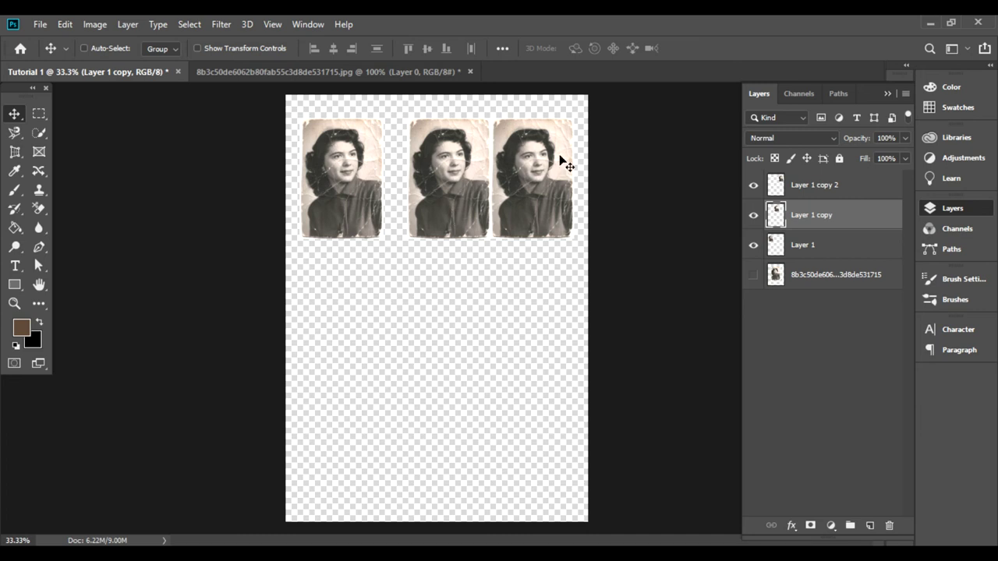
Step: Reselect all three photo layers and distribute them evenly horizontally across the row
{"action": "left_click", "coordinate": [797, 245]}
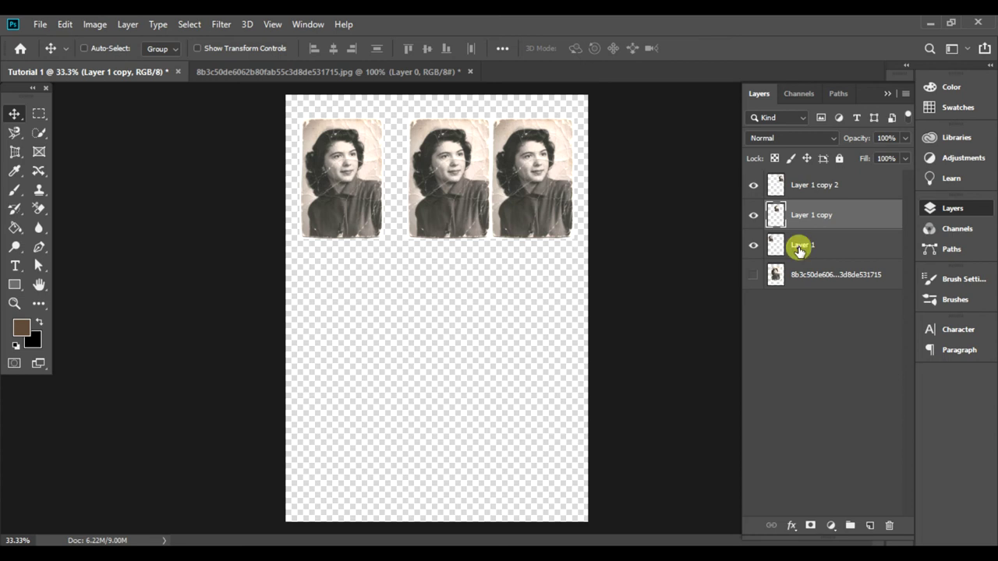
{"action": "left_click", "coordinate": [797, 184], "text": "shift"}
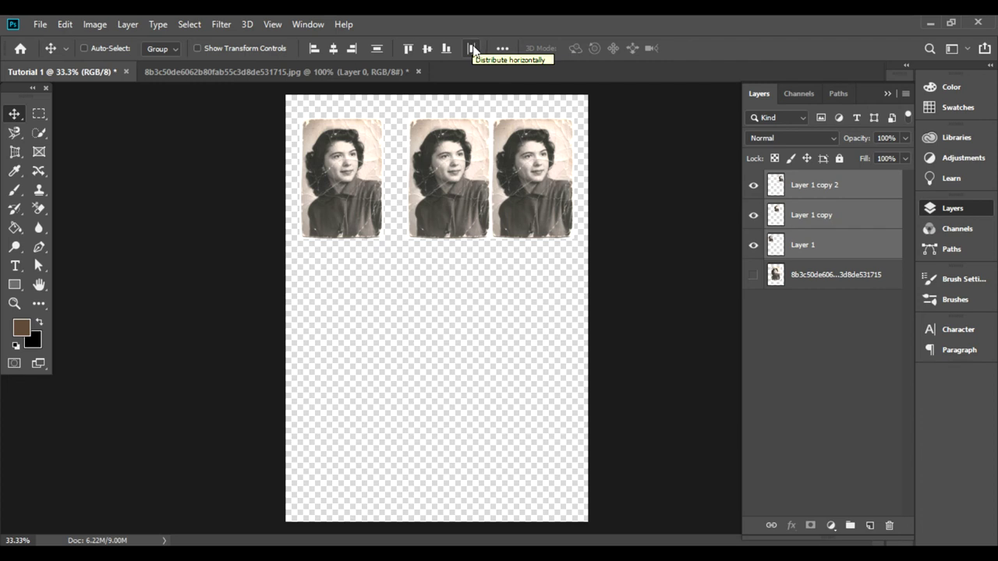
{"action": "left_click", "coordinate": [473, 49]}
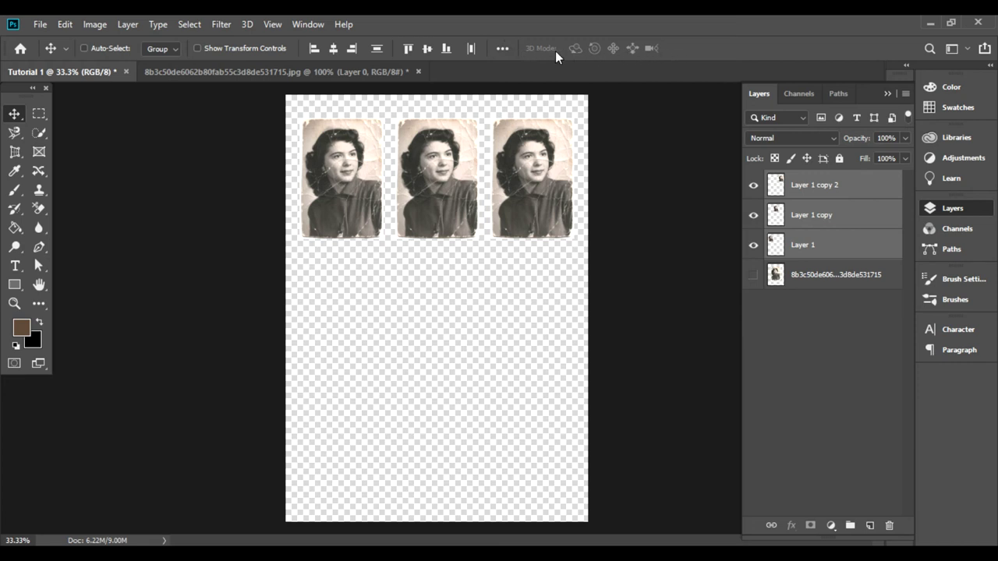
Step: Draw Artboard 1, shift it right, and raise its top edge to 3.36 in tall
{"action": "right_click", "coordinate": [13, 117]}
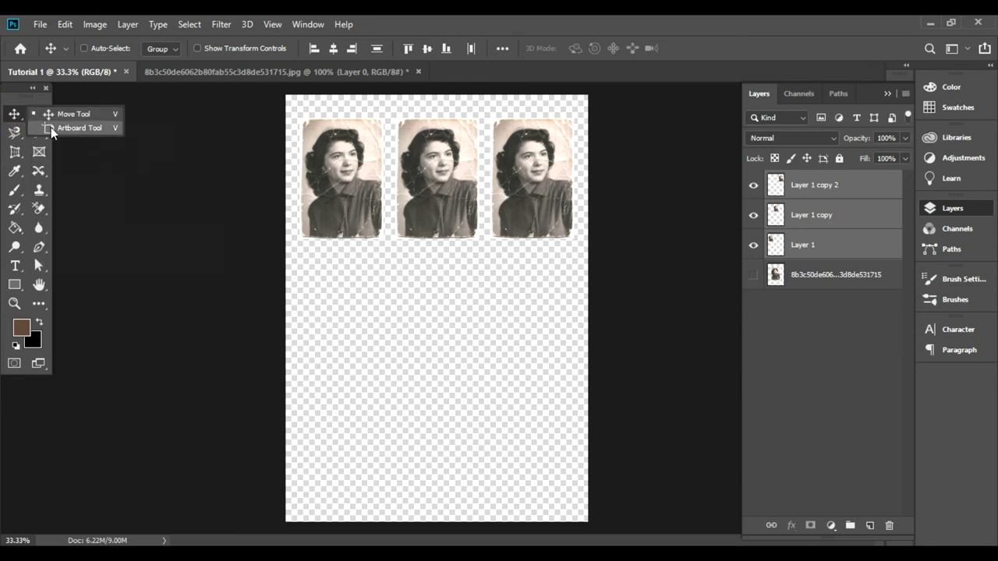
{"action": "left_click", "coordinate": [51, 127]}
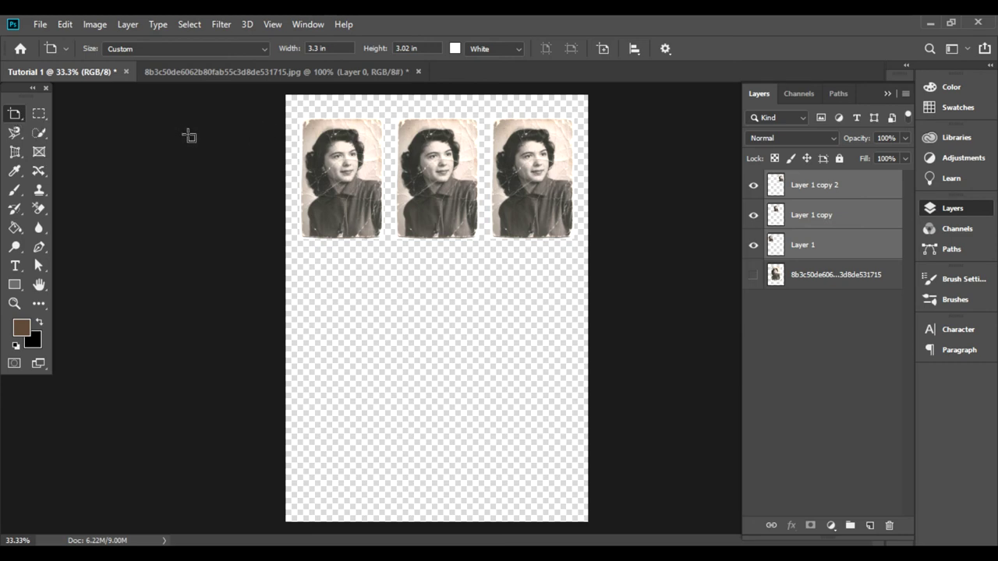
{"action": "left_click_drag", "start_coordinate": [162, 131], "coordinate": [253, 247]}
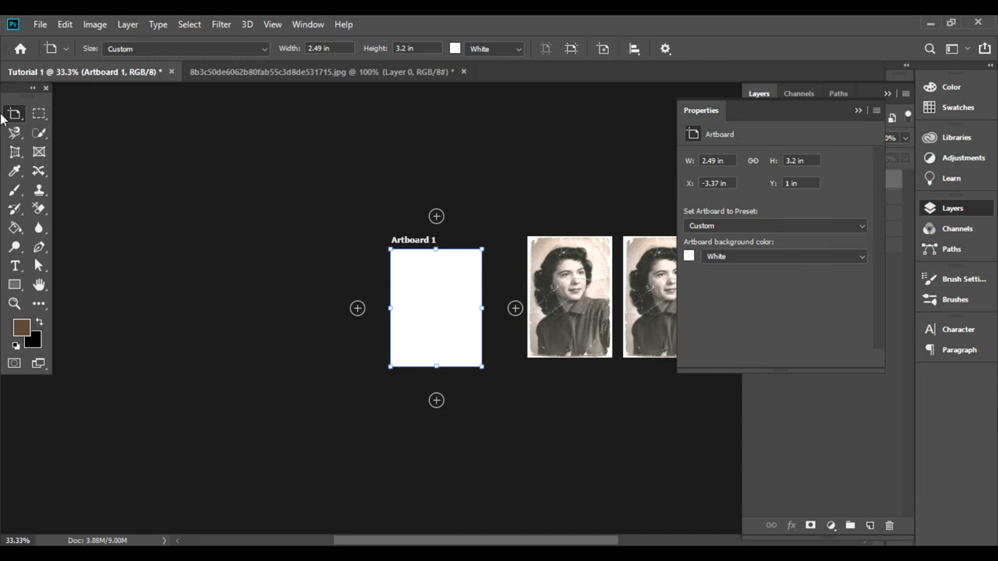
{"action": "key", "text": "v"}
{"action": "left_click_drag", "start_coordinate": [434, 295], "coordinate": [458, 285]}
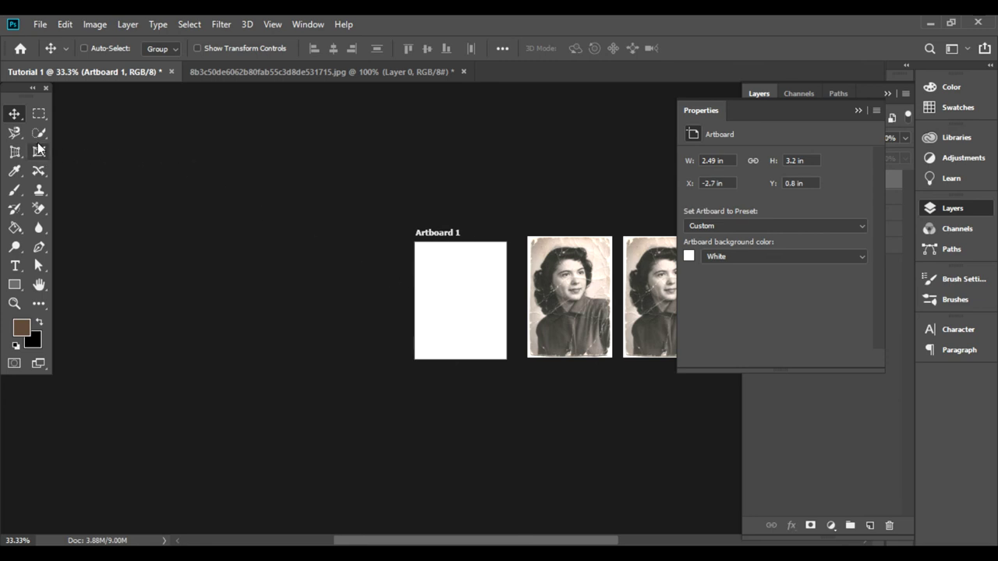
{"action": "right_click", "coordinate": [14, 114]}
{"action": "left_click", "coordinate": [74, 127]}
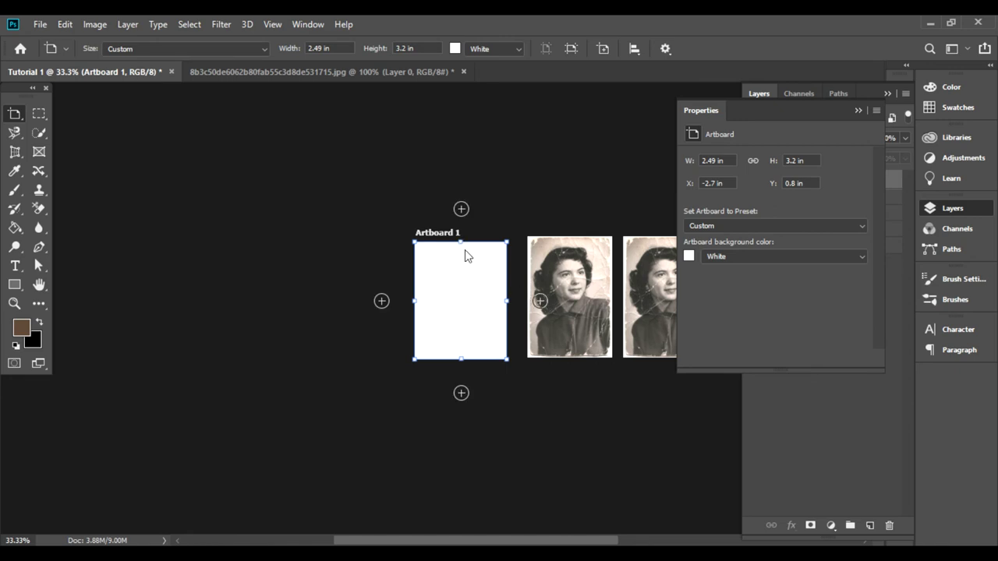
{"action": "left_click_drag", "start_coordinate": [461, 242], "coordinate": [462, 236]}
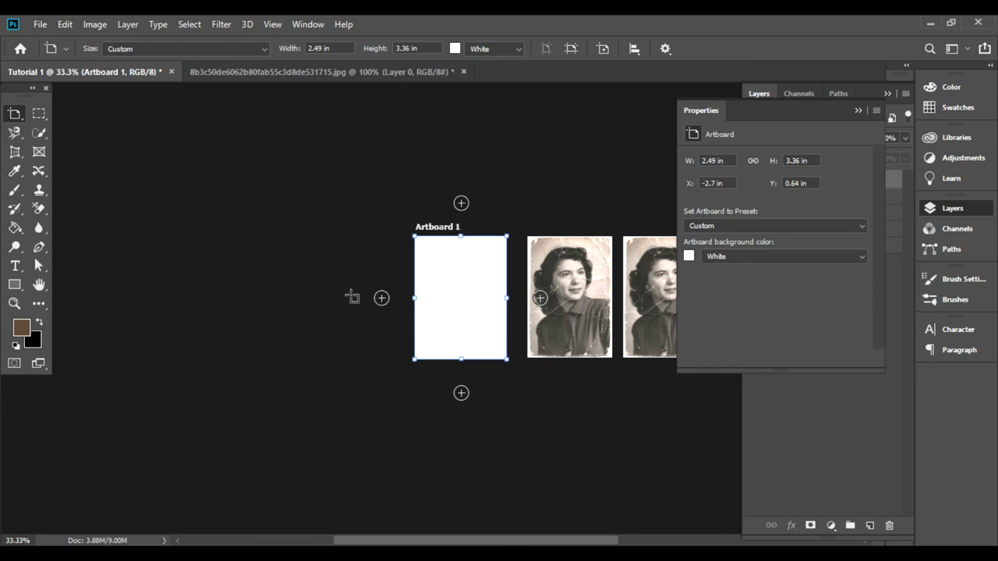
Step: Add Artboards 2, 3 and 4 beside it and collapse the Properties panel
{"action": "left_click", "coordinate": [383, 299]}
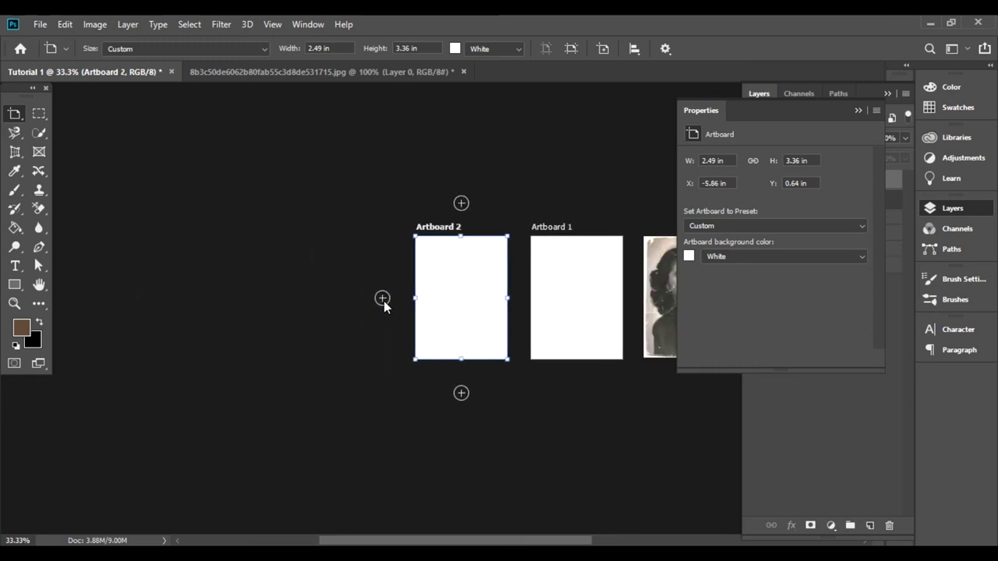
{"action": "left_click", "coordinate": [382, 299]}
{"action": "left_click", "coordinate": [383, 298]}
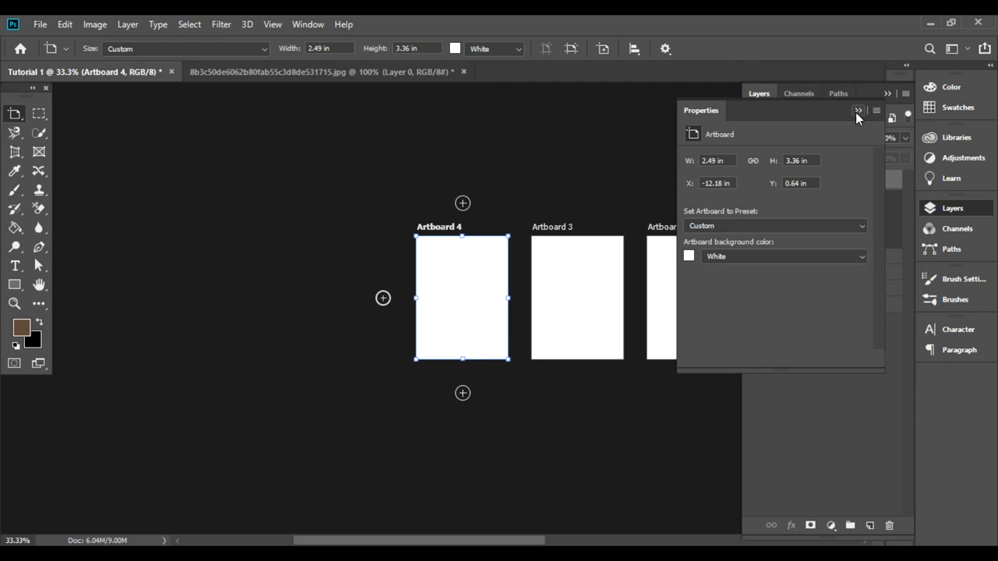
{"action": "left_click", "coordinate": [857, 112]}
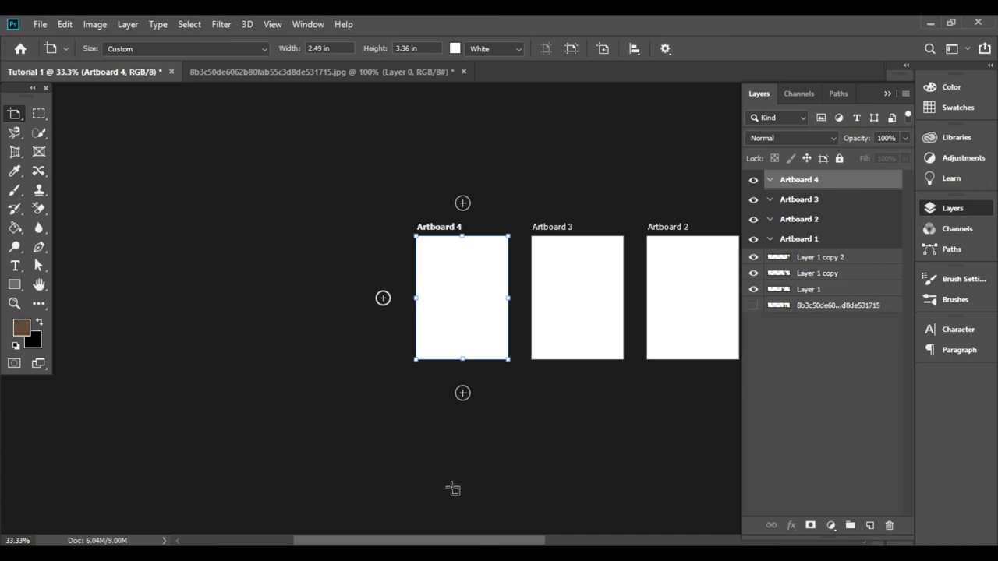
Step: Delete the extra Artboards 4, 3 and 2
{"action": "left_click_drag", "start_coordinate": [423, 544], "coordinate": [521, 543]}
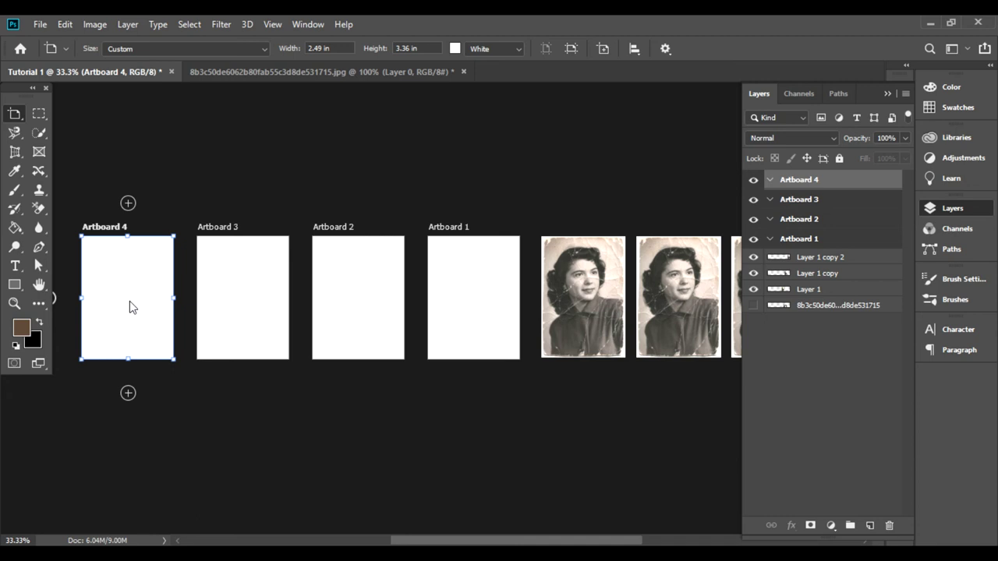
{"action": "key", "text": "Delete"}
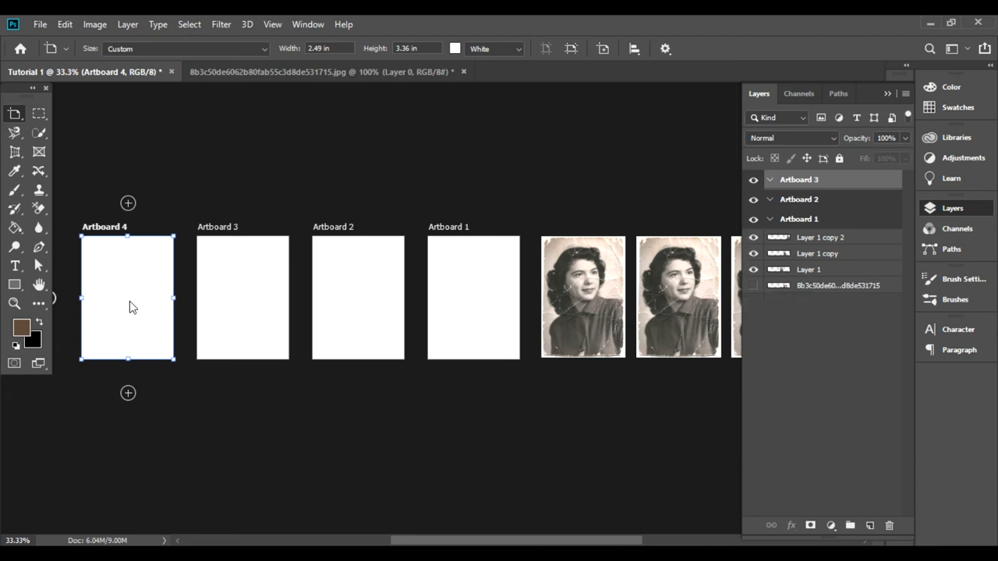
{"action": "key", "text": "Delete"}
{"action": "key", "text": "Delete"}
Step: Set Artboard 1's height to 3.2 in, then ungroup it with Ctrl+Shift+G
{"action": "type", "text": "3.2"}
{"action": "key", "text": "Return"}
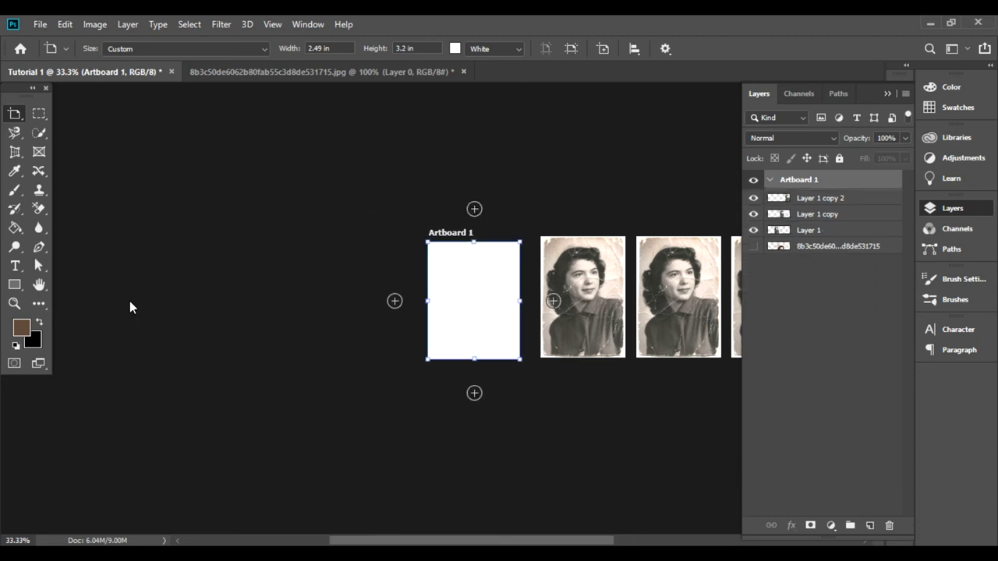
{"action": "key", "text": "v"}
{"action": "key", "text": "ctrl+shift+g"}
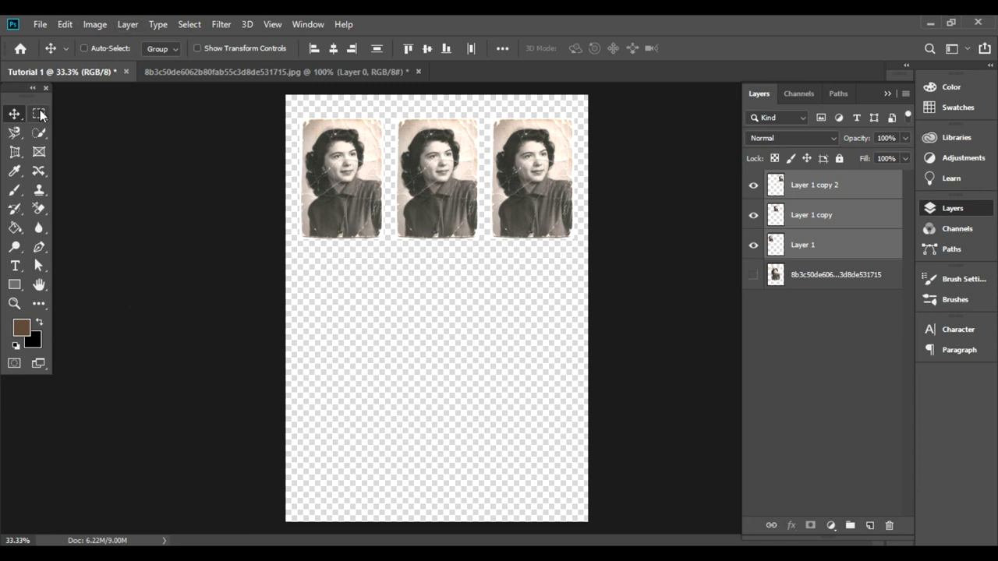
Step: Check the Artboard Tool's size presets without choosing one, then pick the Rectangular Marquee Tool
{"action": "right_click", "coordinate": [16, 115]}
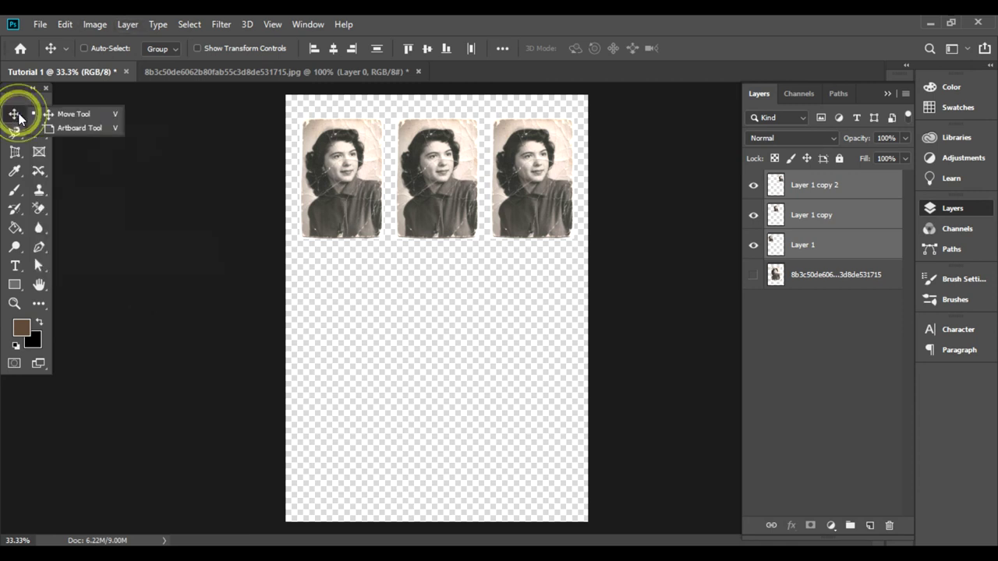
{"action": "left_click", "coordinate": [43, 127]}
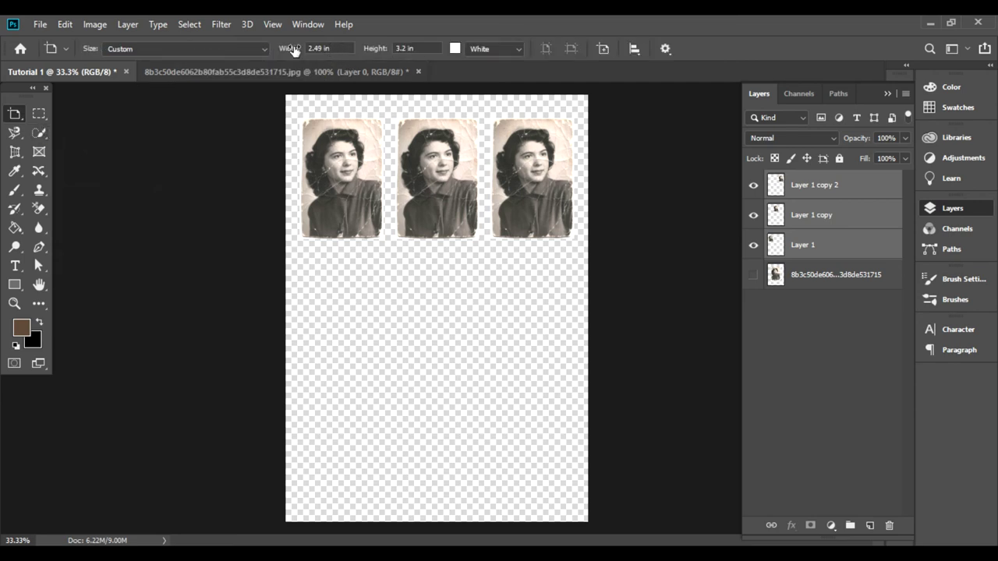
{"action": "left_click", "coordinate": [266, 49]}
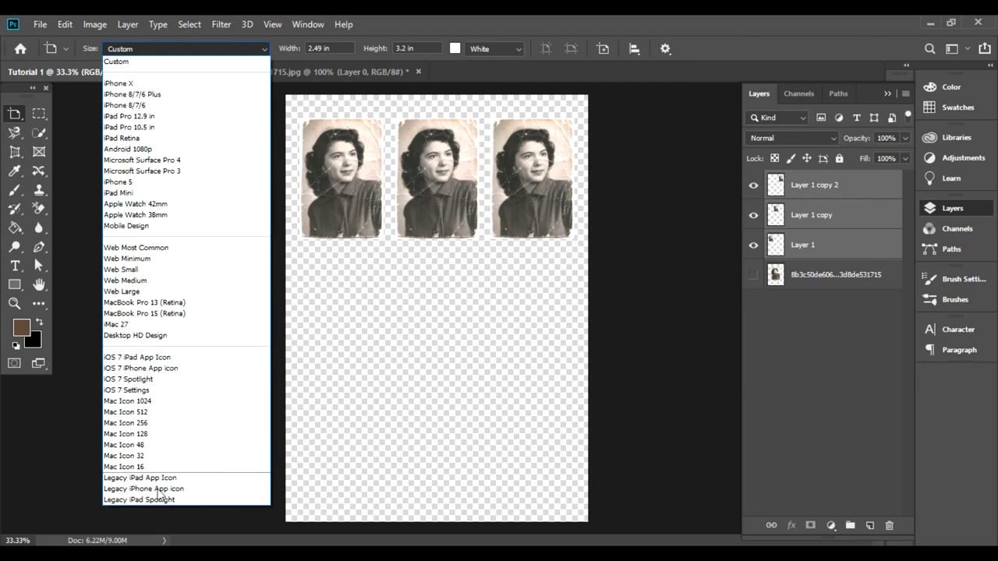
{"action": "left_click", "coordinate": [342, 49]}
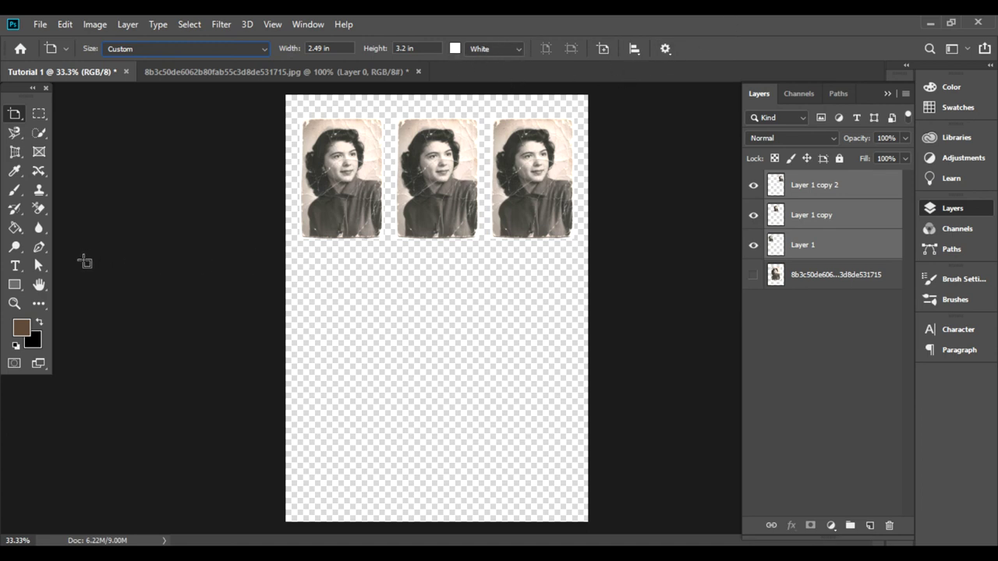
{"action": "left_click", "coordinate": [39, 113]}
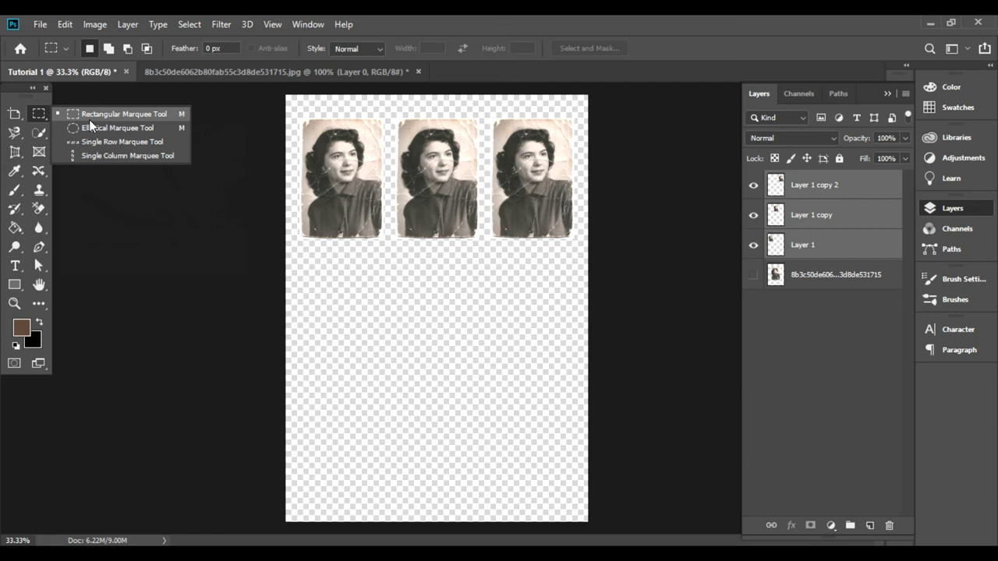
Step: Show the large original portrait and hide Layer 1 and its small copies
{"action": "left_click", "coordinate": [88, 119]}
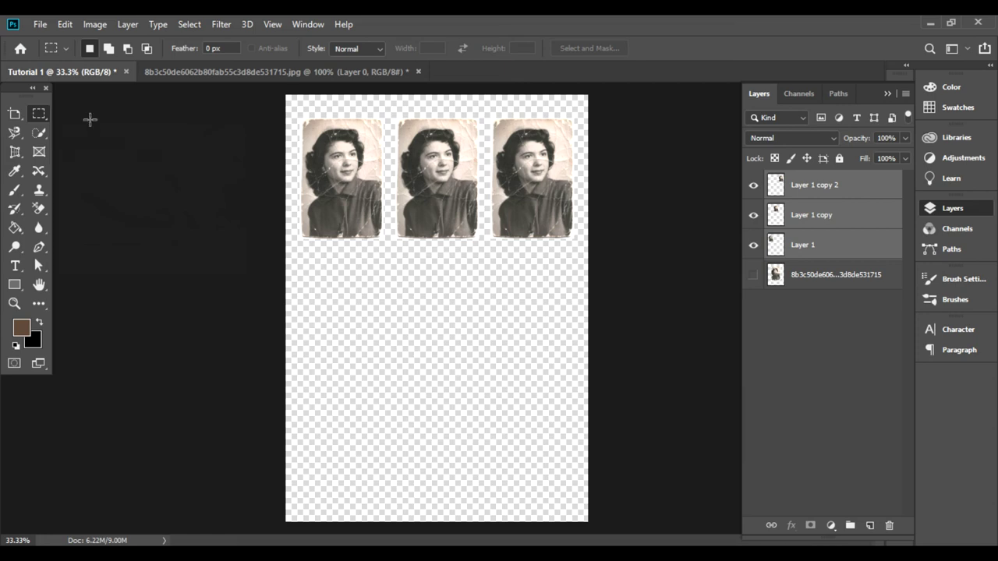
{"action": "left_click", "coordinate": [752, 277]}
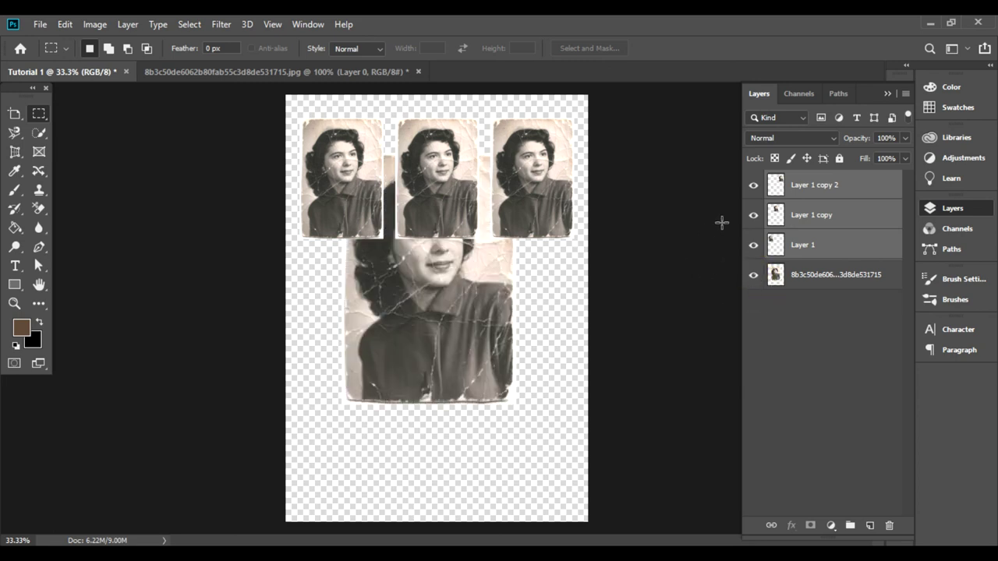
{"action": "left_click_drag", "start_coordinate": [751, 245], "coordinate": [752, 185]}
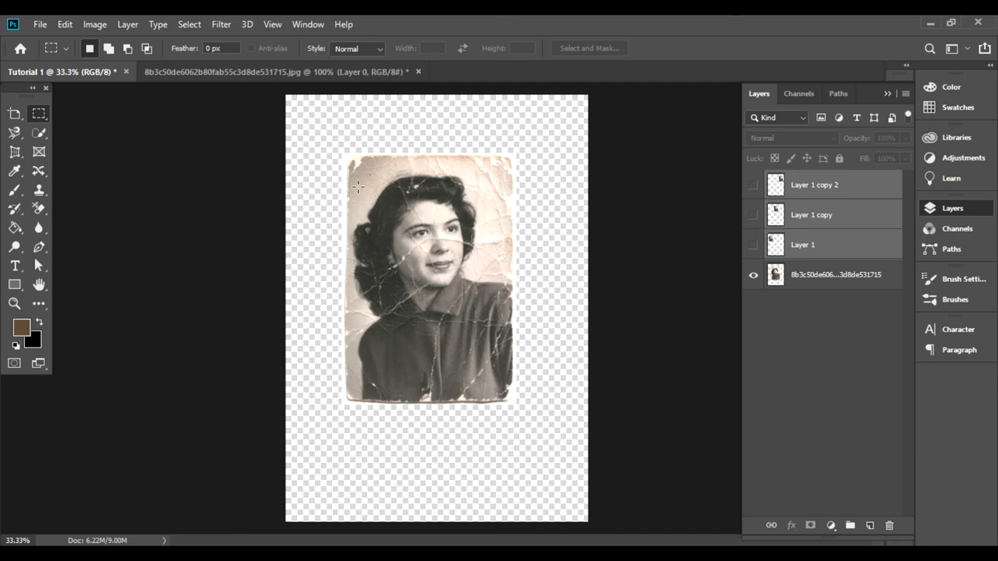
Step: Copy a rectangle just inside the portrait's worn border onto new Layer 2, removing stray duplicates
{"action": "left_click_drag", "start_coordinate": [355, 161], "coordinate": [501, 394]}
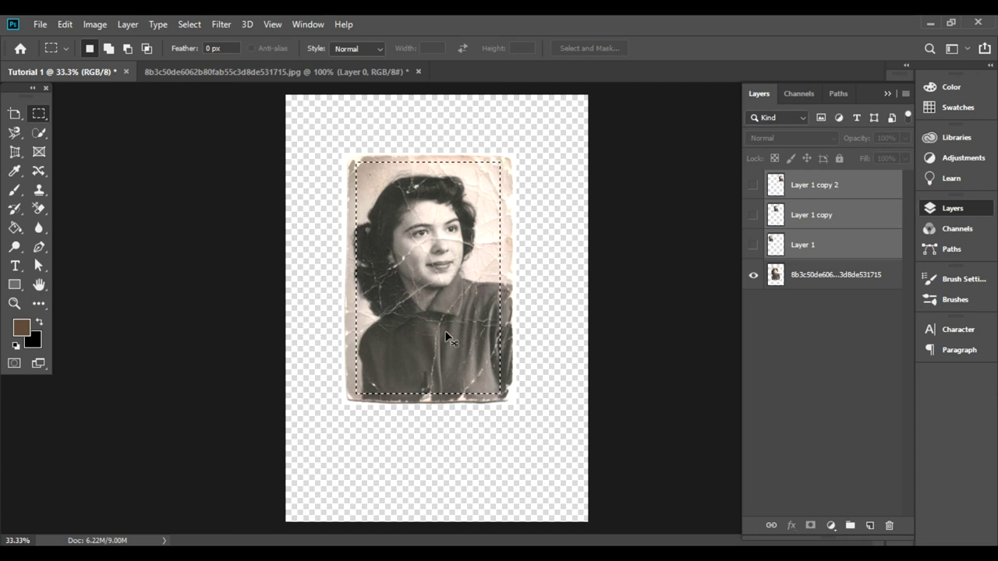
{"action": "key", "text": "ctrl+j"}
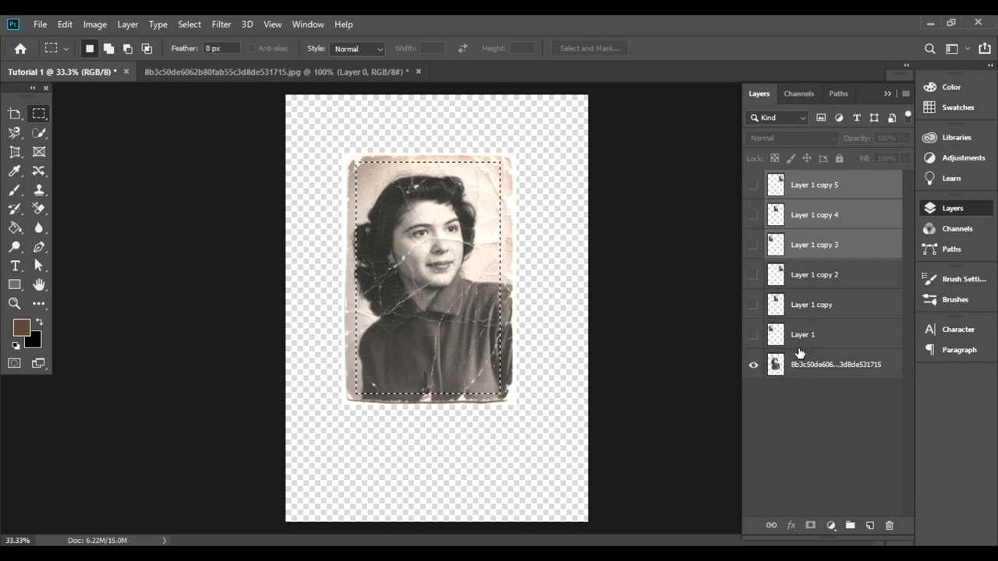
{"action": "key", "text": "Delete"}
{"action": "left_click", "coordinate": [819, 278]}
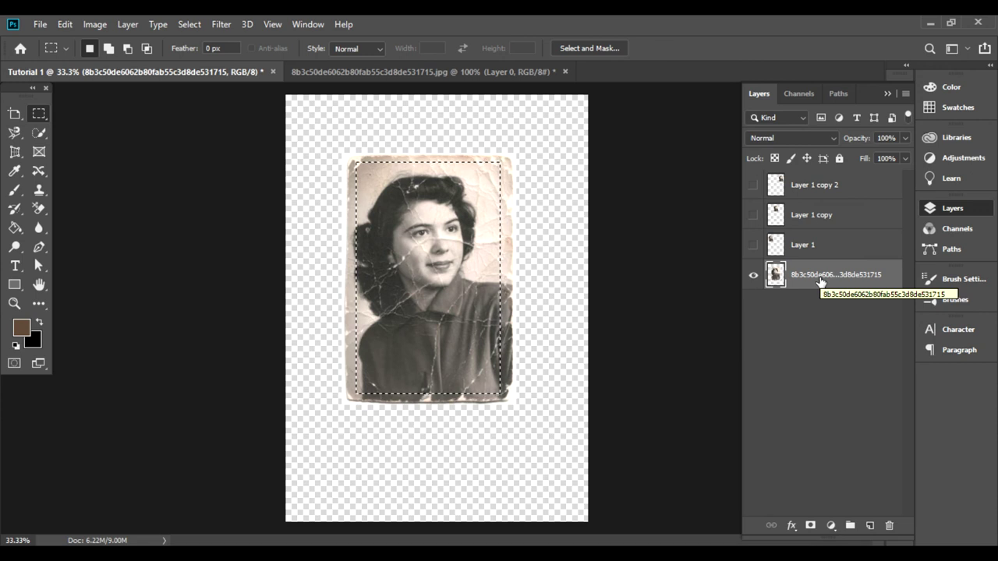
{"action": "key", "text": "ctrl+j"}
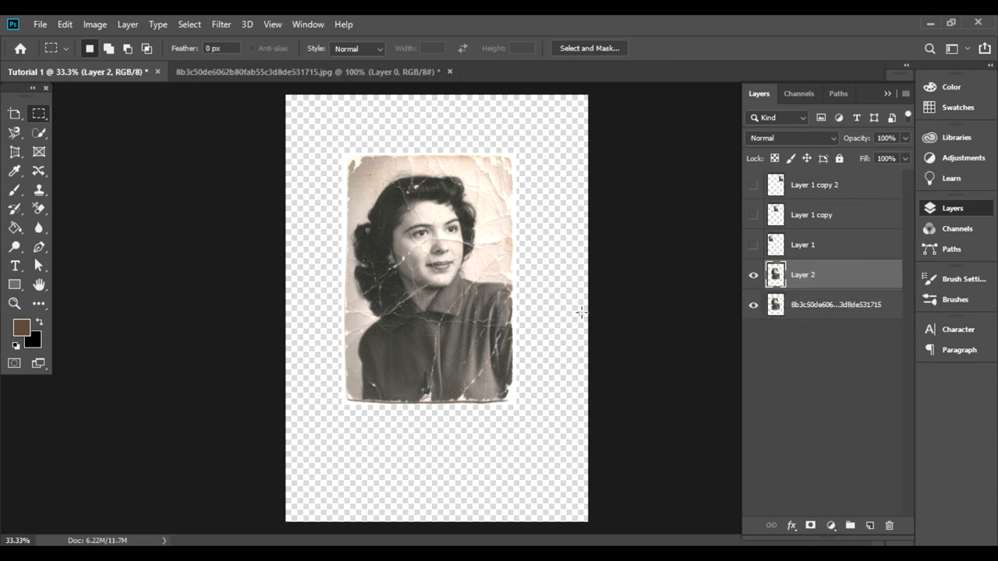
Step: Hide the original photo layer and zoom the canvas to 50%
{"action": "left_click", "coordinate": [753, 305]}
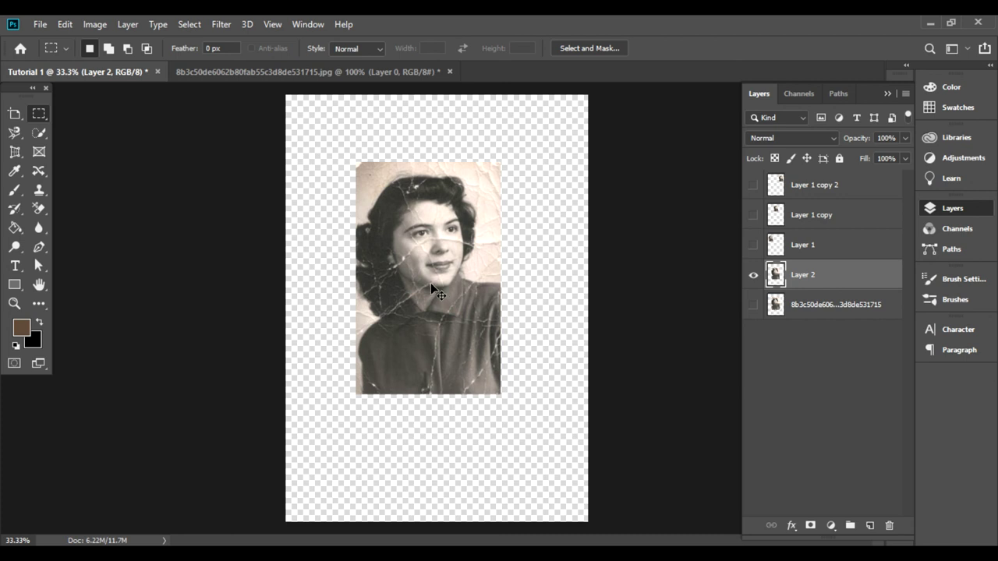
{"action": "key", "text": "ctrl+plus"}
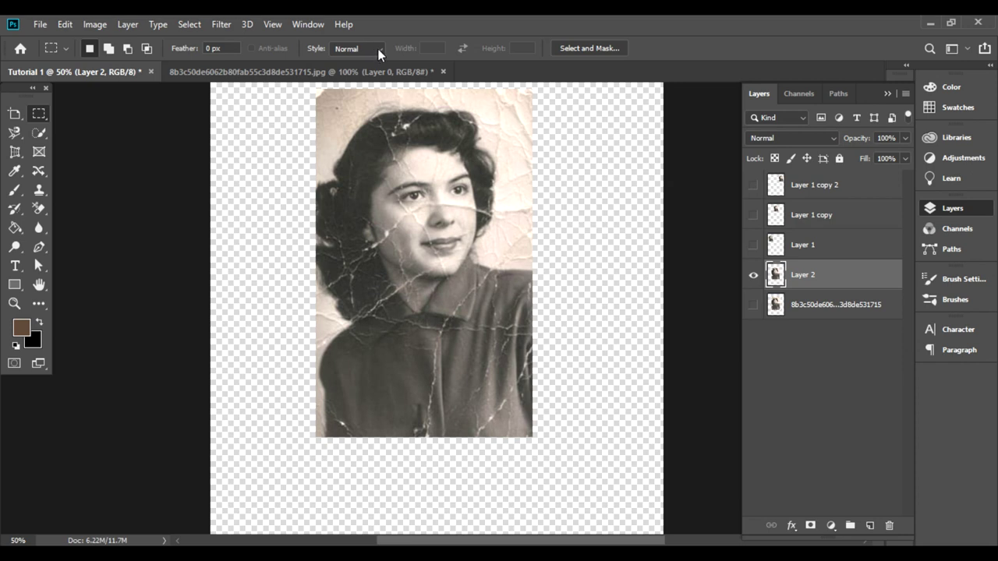
Step: Set the marquee style to Fixed Size, 2 in by 2 in, and test a square on the face
{"action": "left_click", "coordinate": [378, 48]}
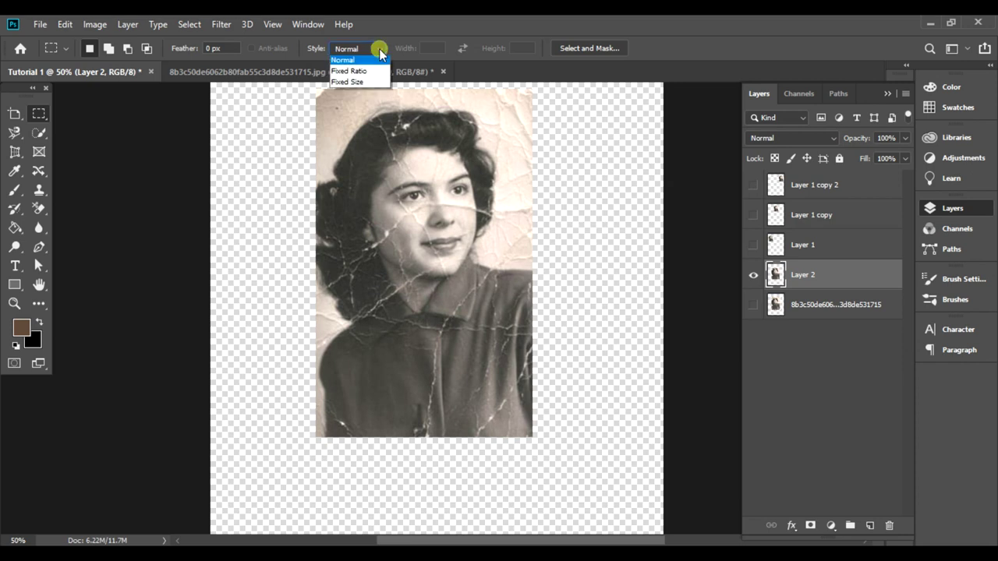
{"action": "left_click", "coordinate": [181, 51]}
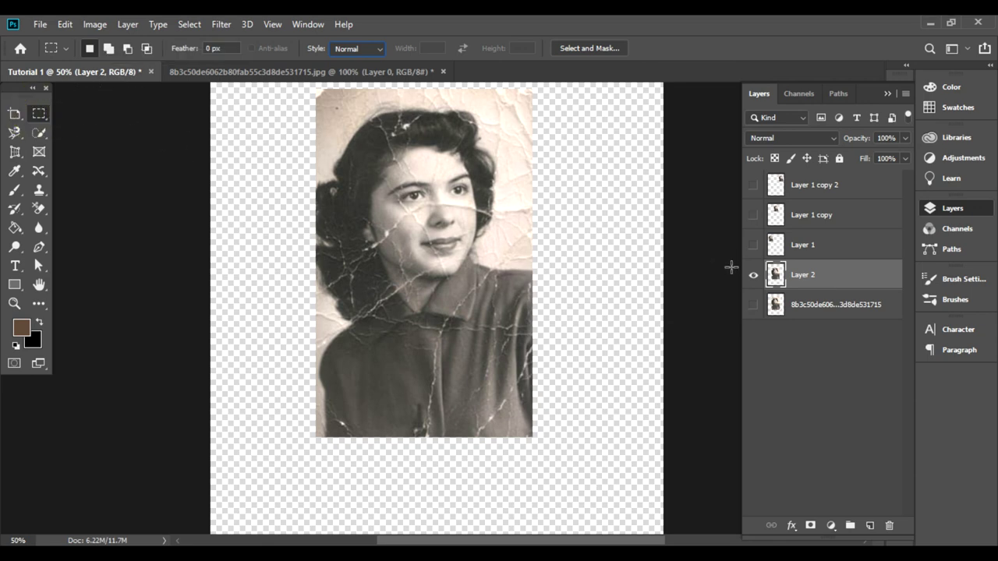
{"action": "left_click", "coordinate": [810, 278]}
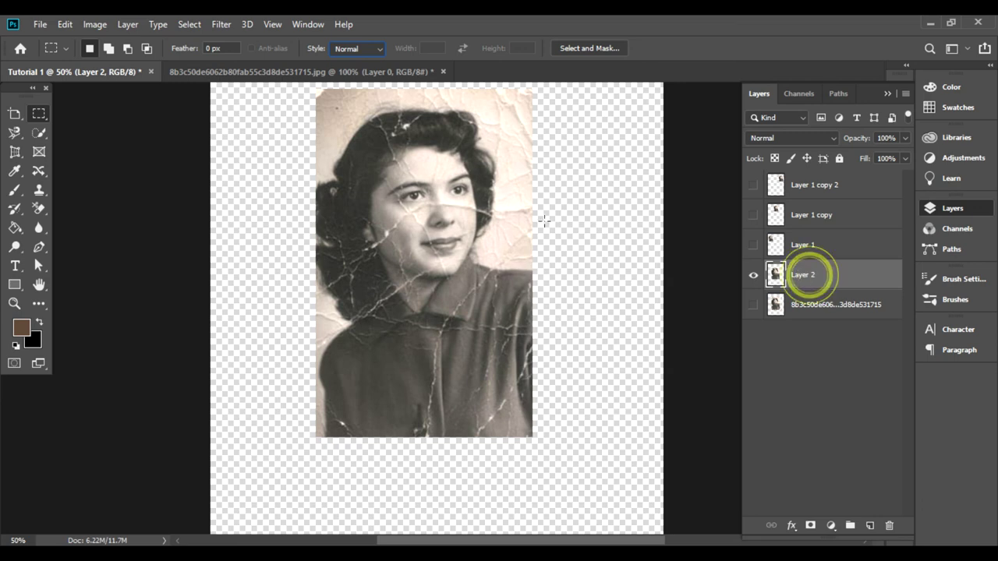
{"action": "left_click", "coordinate": [380, 49]}
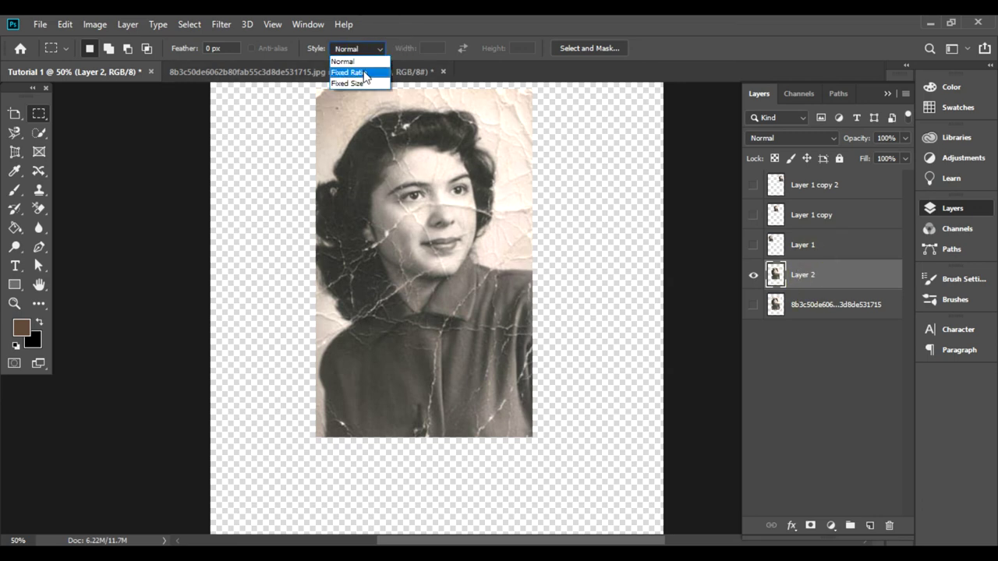
{"action": "left_click", "coordinate": [357, 84]}
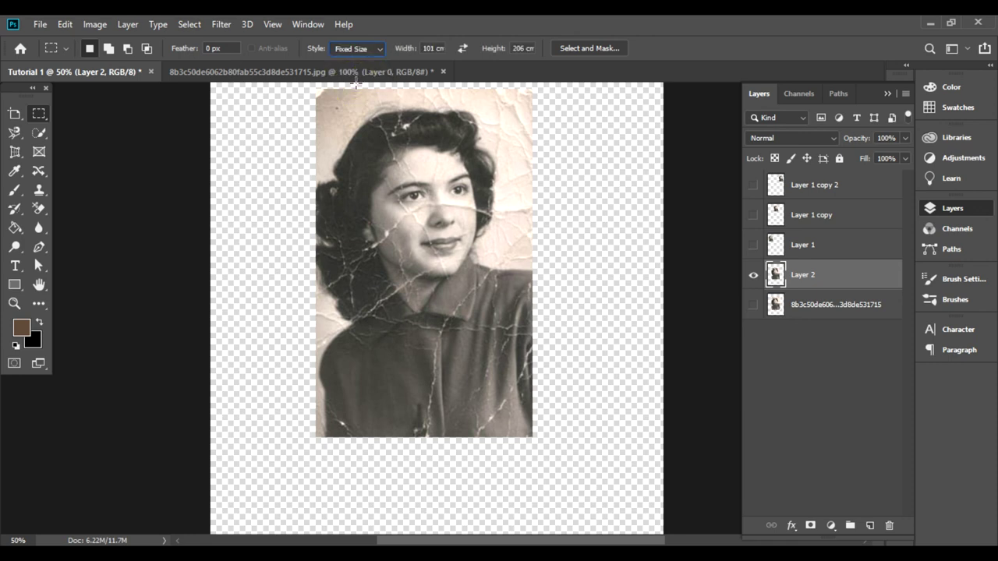
{"action": "left_click", "coordinate": [422, 48]}
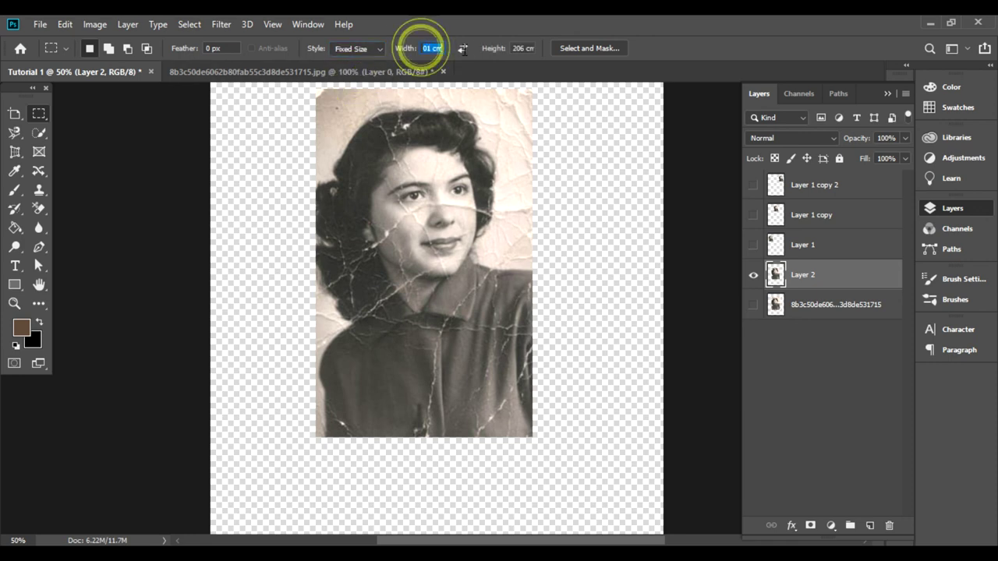
{"action": "type", "text": "2"}
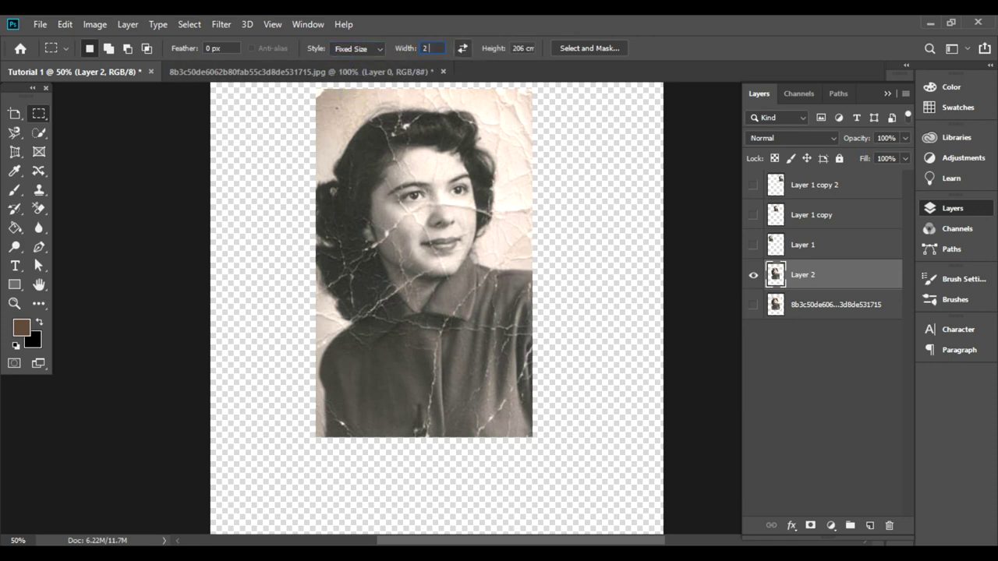
{"action": "type", "text": " c"}
{"action": "left_click", "coordinate": [513, 48]}
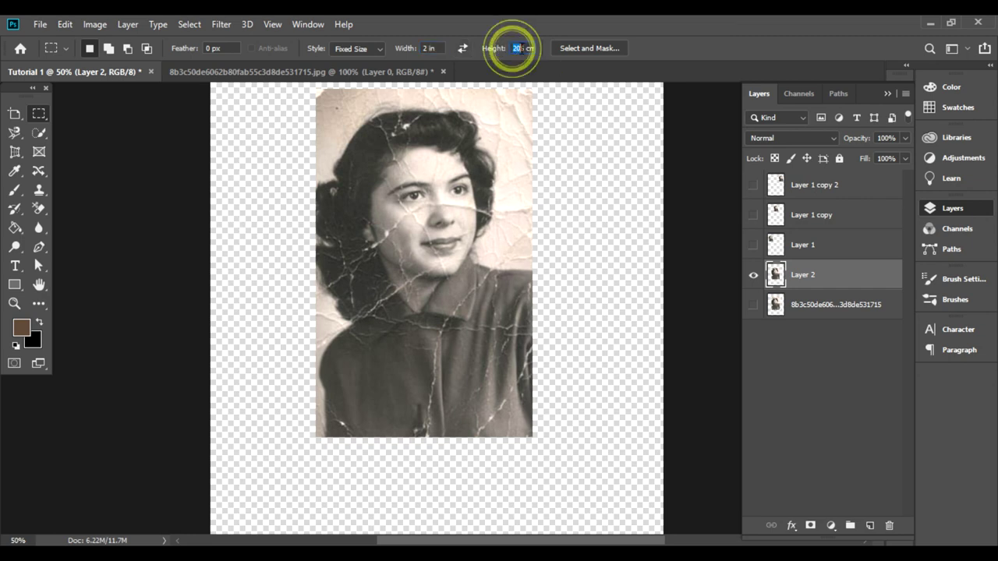
{"action": "type", "text": "2"}
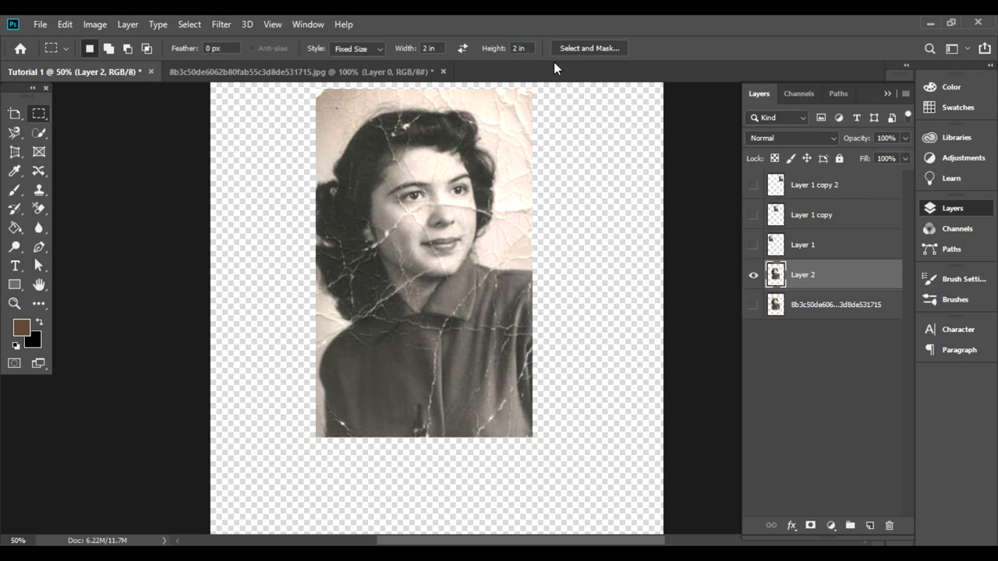
{"action": "left_click_drag", "start_coordinate": [370, 128], "coordinate": [362, 126]}
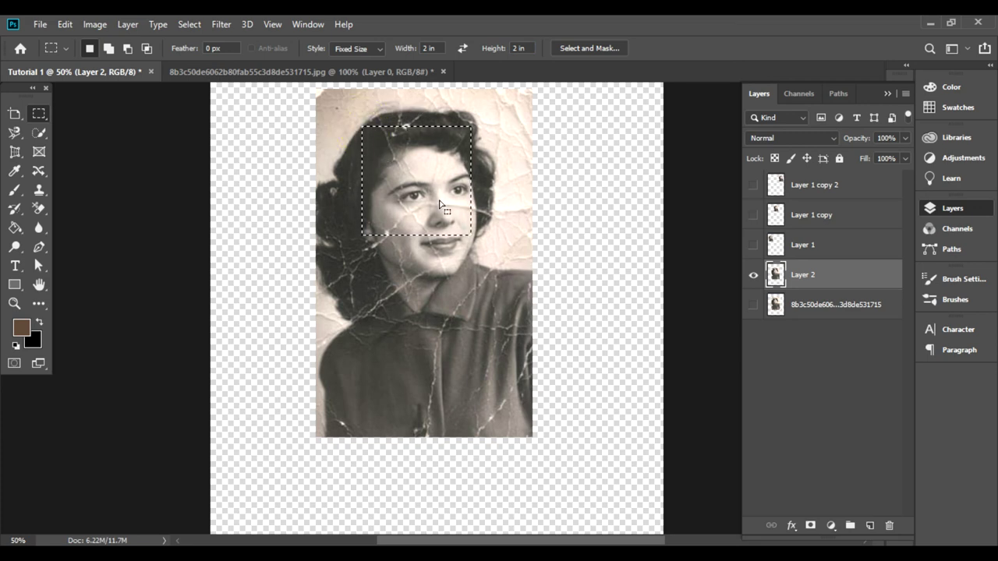
{"action": "left_click", "coordinate": [425, 176]}
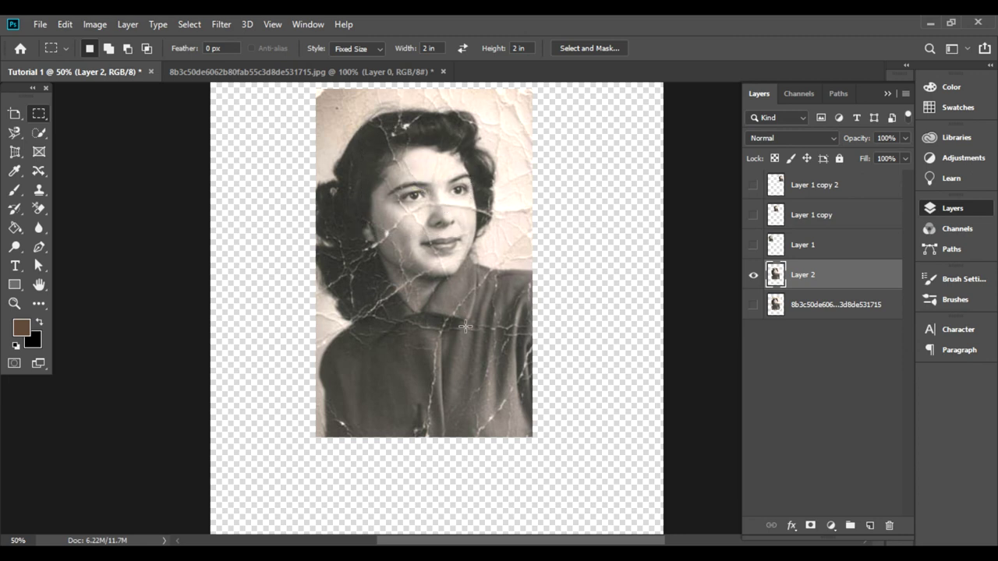
Step: Scale the Layer 2 portrait down around its centre
{"action": "key", "text": "ctrl+t"}
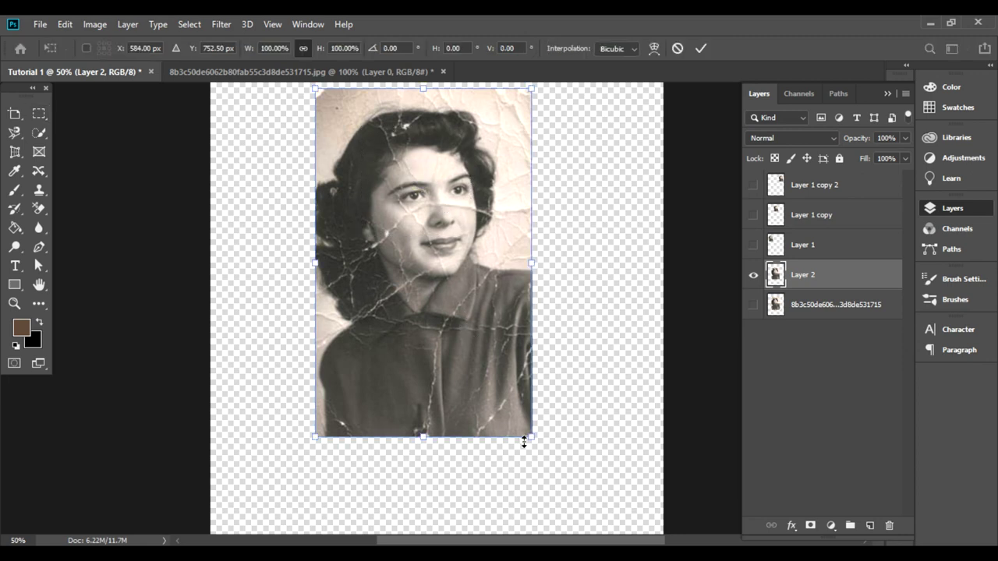
{"action": "left_click_drag", "start_coordinate": [531, 439], "coordinate": [477, 357]}
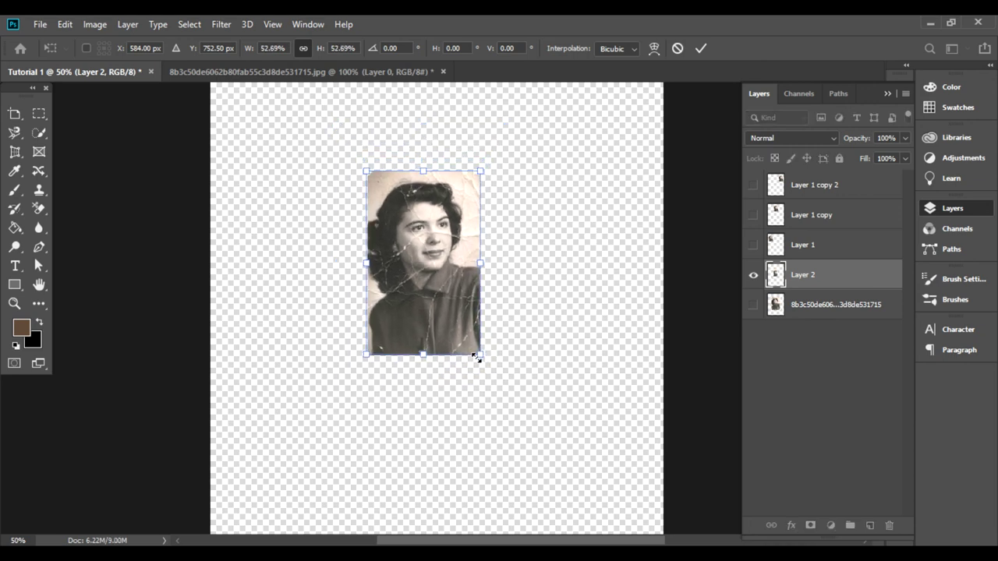
{"action": "key", "text": "Return"}
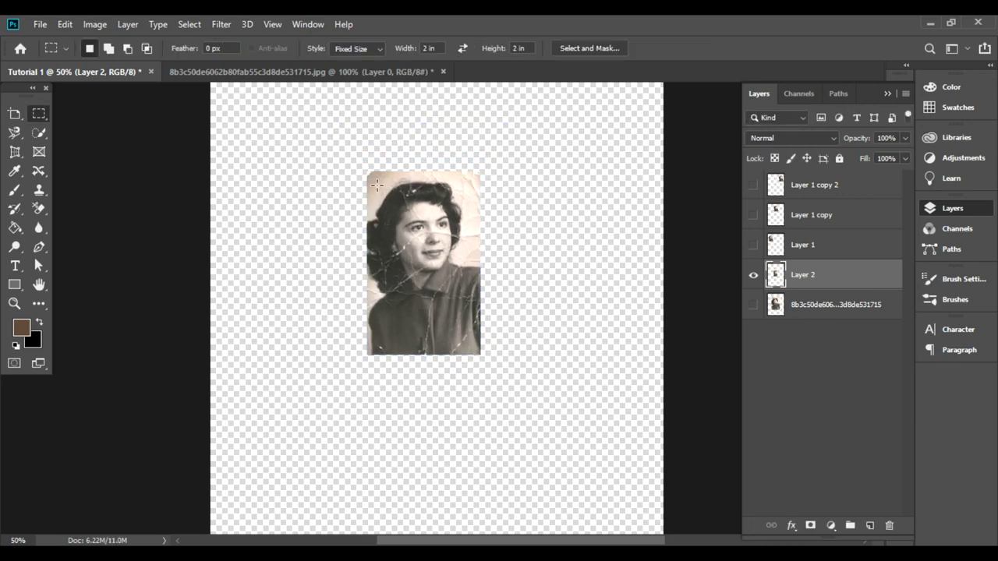
Step: Copy a 2 in square over the face onto Layer 3, check it, then hide Layer 3
{"action": "left_click", "coordinate": [377, 185]}
{"action": "left_click_drag", "start_coordinate": [411, 220], "coordinate": [401, 217]}
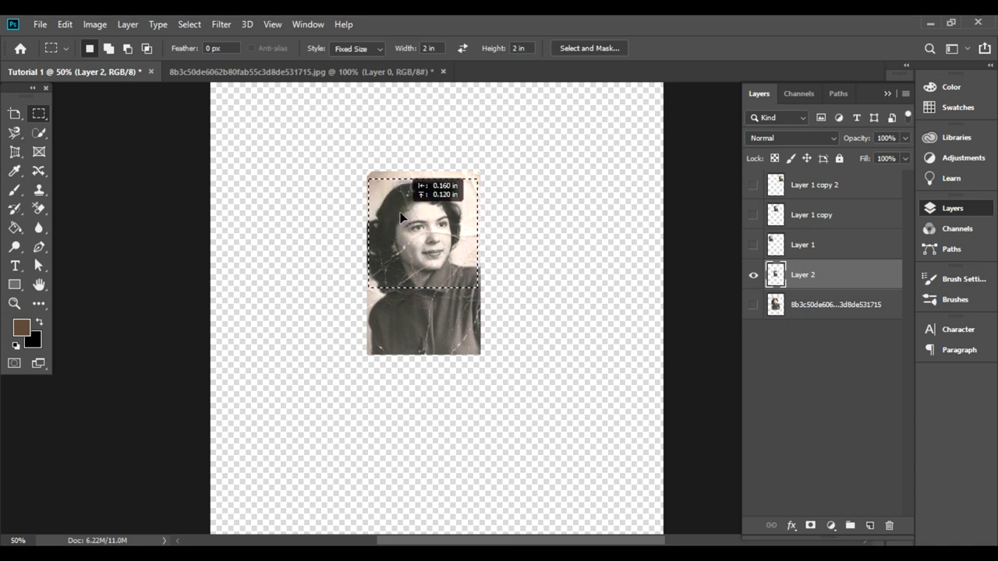
{"action": "left_click_drag", "start_coordinate": [400, 217], "coordinate": [400, 216]}
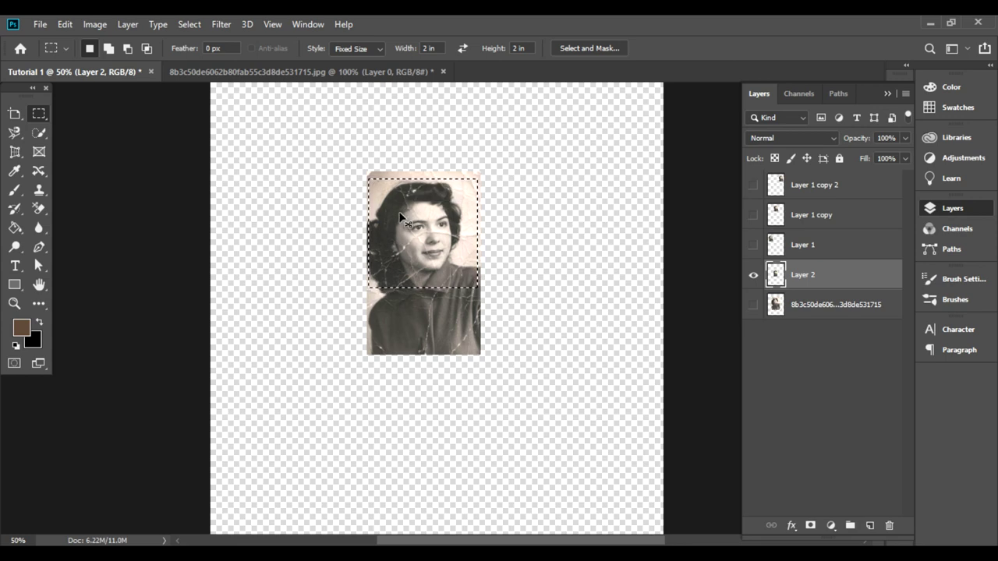
{"action": "key", "text": "ctrl+j"}
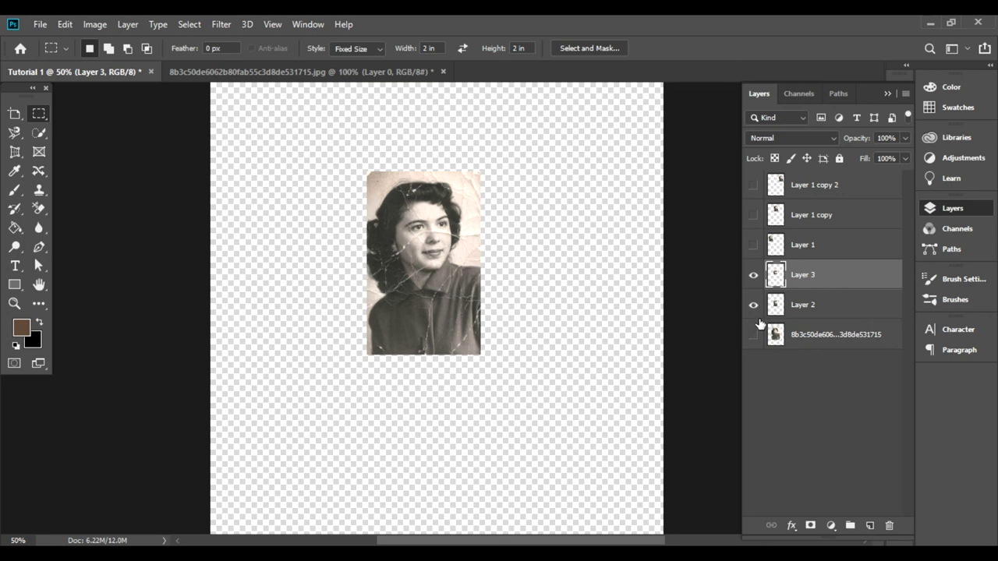
{"action": "left_click", "coordinate": [754, 306]}
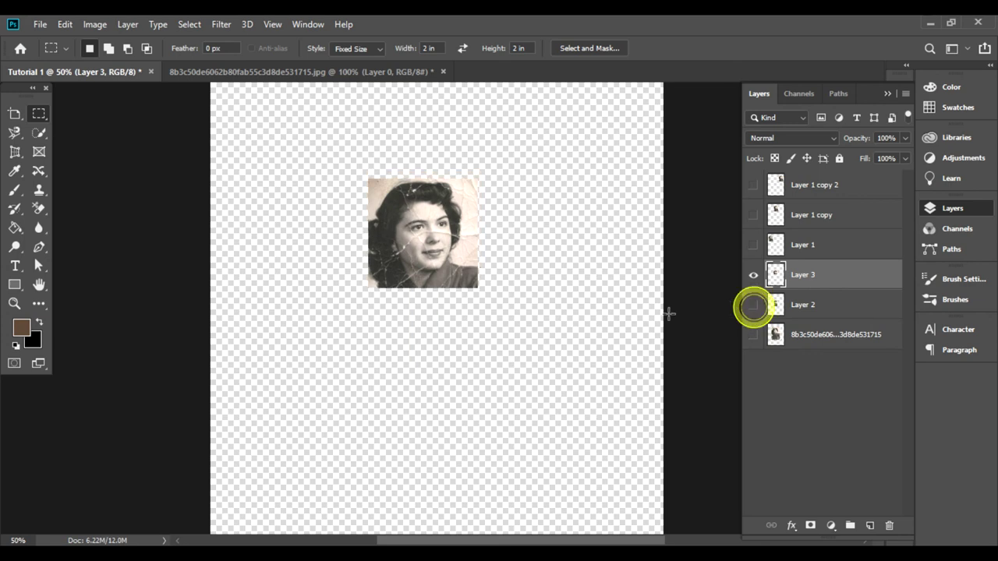
{"action": "left_click", "coordinate": [753, 306]}
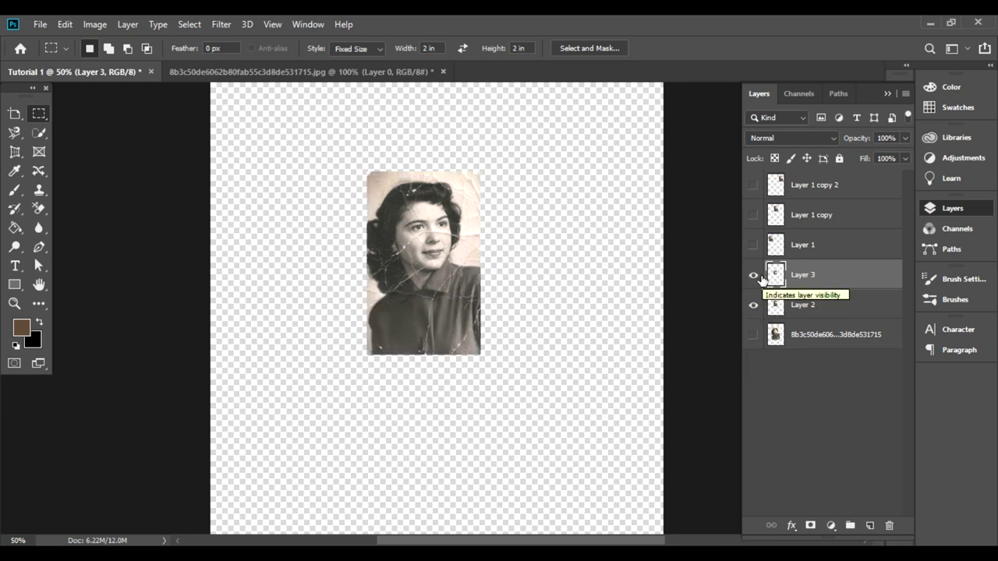
{"action": "left_click", "coordinate": [757, 278]}
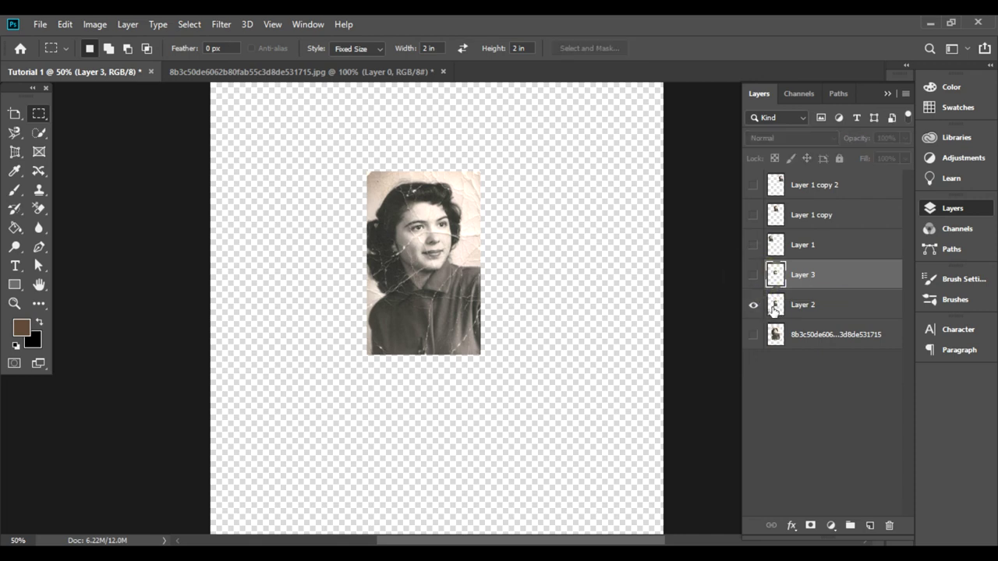
Step: Place the 2 in square over the face, invert it, and delete everything outside on Layer 2
{"action": "mouse_move", "coordinate": [395, 206]}
{"action": "left_mouse_down"}
{"action": "mouse_move", "coordinate": [416, 226]}
{"action": "mouse_move", "coordinate": [403, 213]}
{"action": "left_mouse_up"}
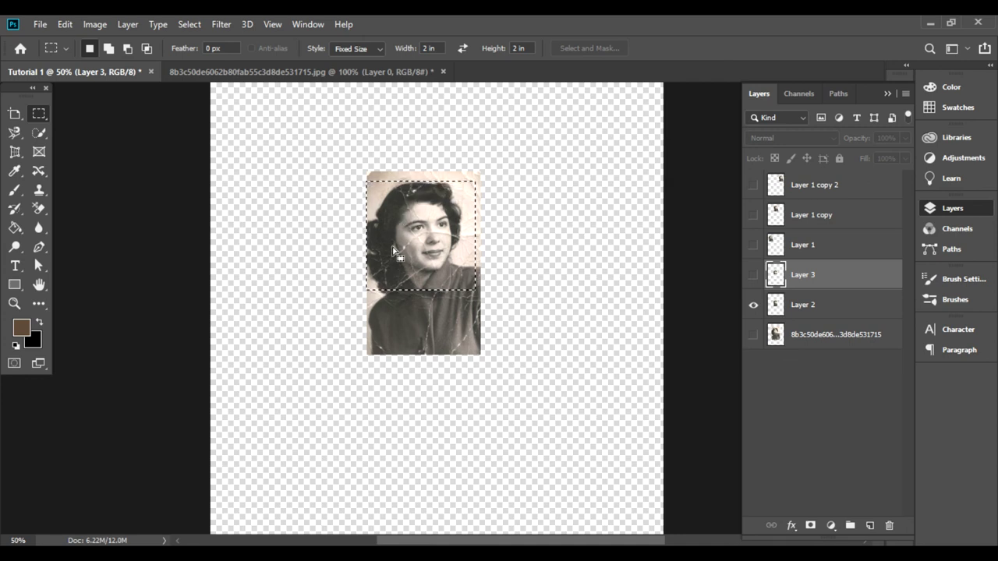
{"action": "right_click", "coordinate": [394, 250]}
{"action": "left_click", "coordinate": [409, 268]}
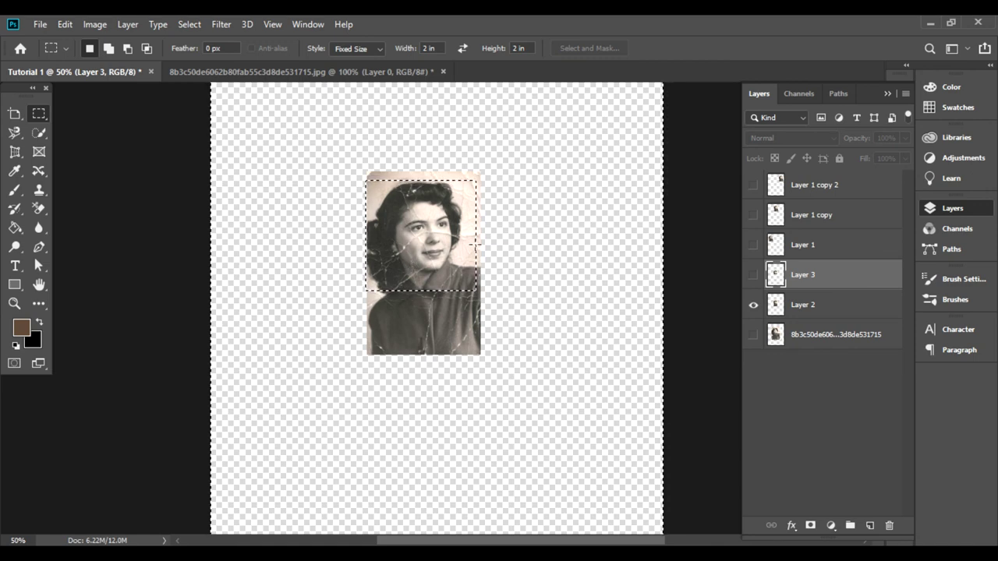
{"action": "left_click", "coordinate": [810, 305]}
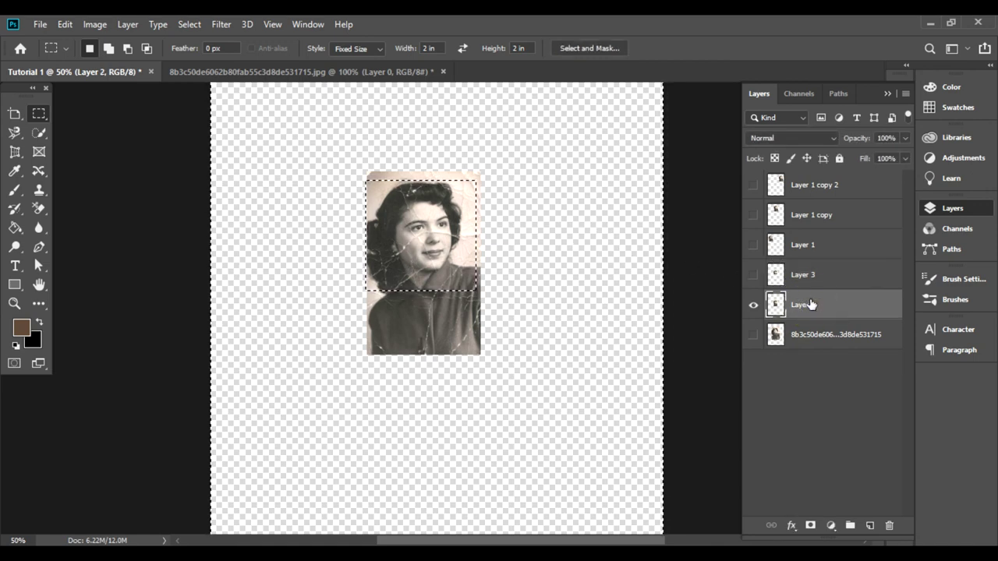
{"action": "key", "text": "Delete"}
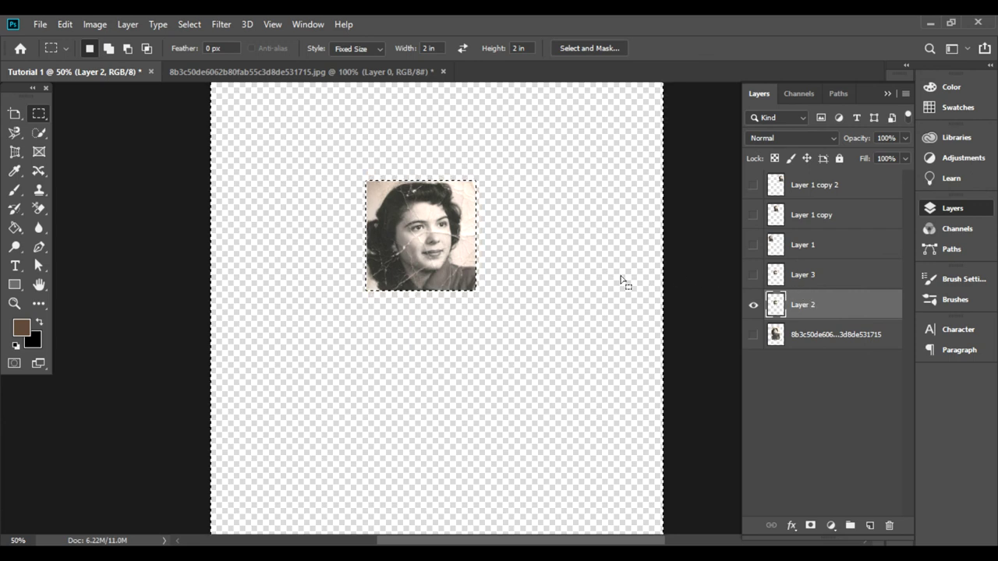
Step: Deselect the square and switch to the Elliptical Marquee Tool
{"action": "key", "text": "ctrl+d"}
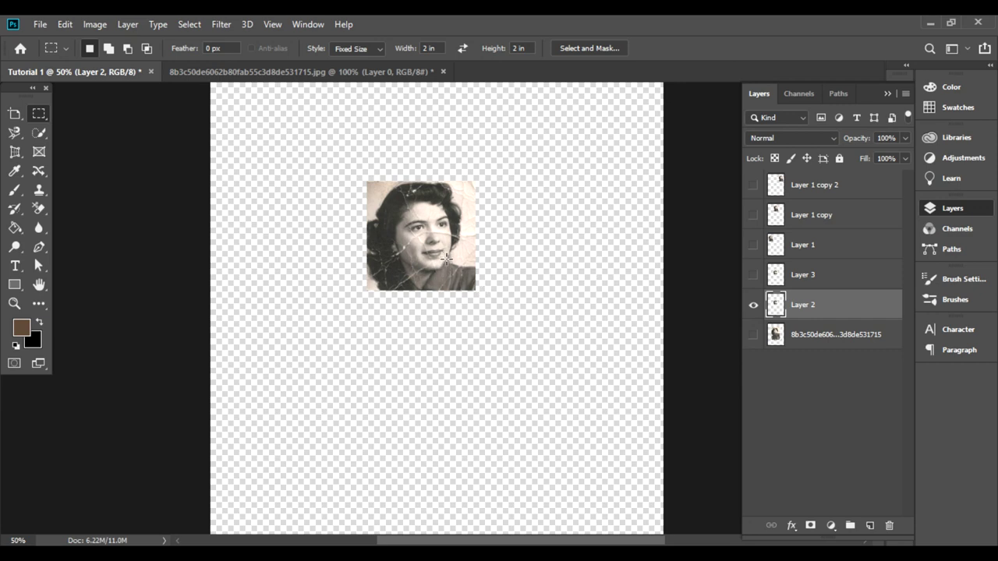
{"action": "right_click", "coordinate": [37, 115]}
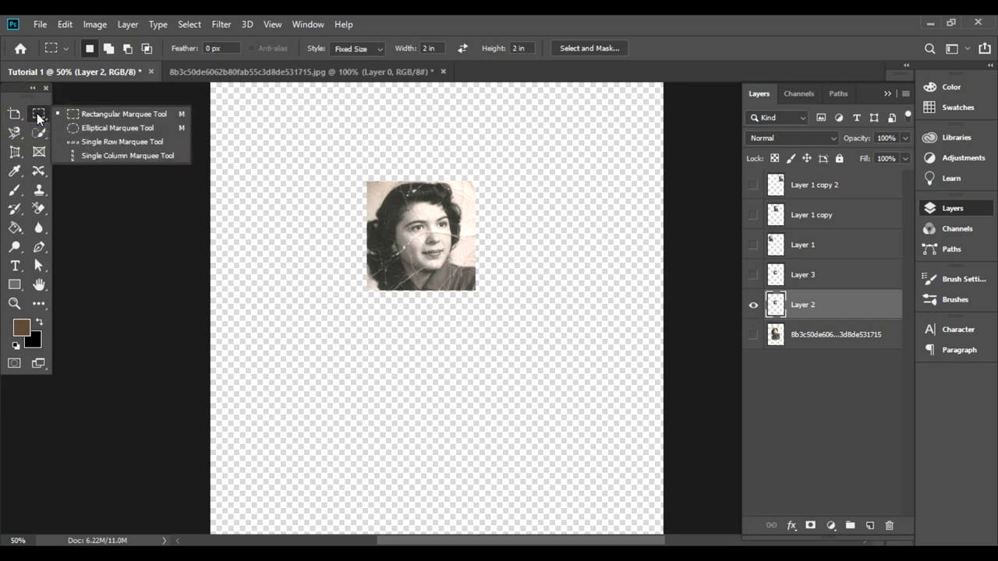
{"action": "left_click", "coordinate": [80, 127]}
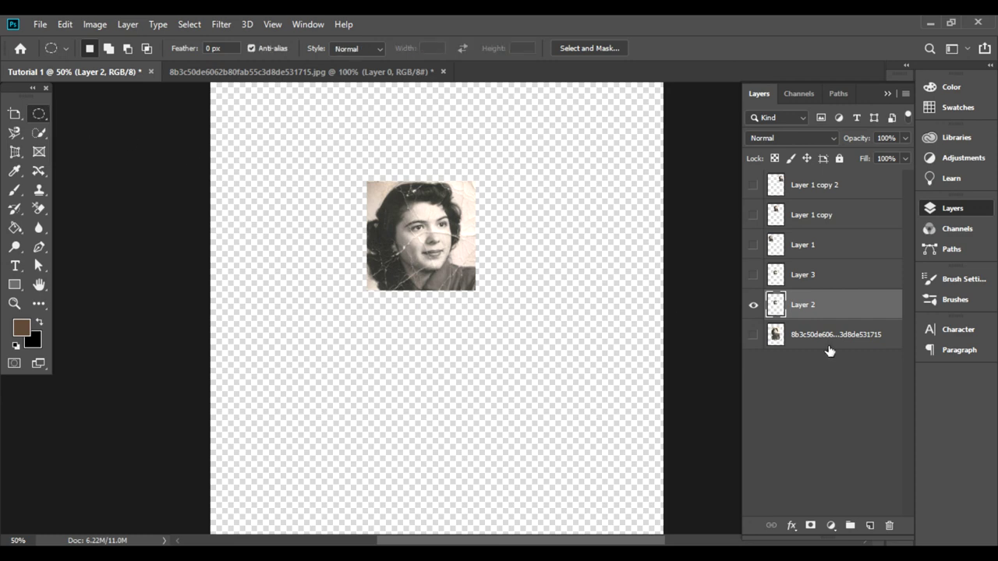
Step: Show the original full photo, hide the square face crop, and make the photo the active layer
{"action": "left_click", "coordinate": [753, 335]}
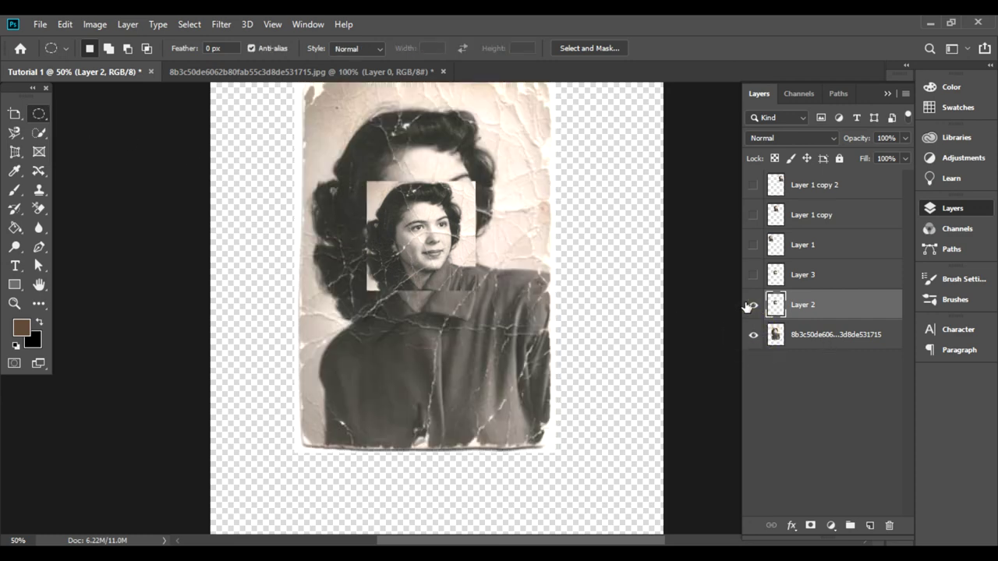
{"action": "left_click", "coordinate": [752, 305]}
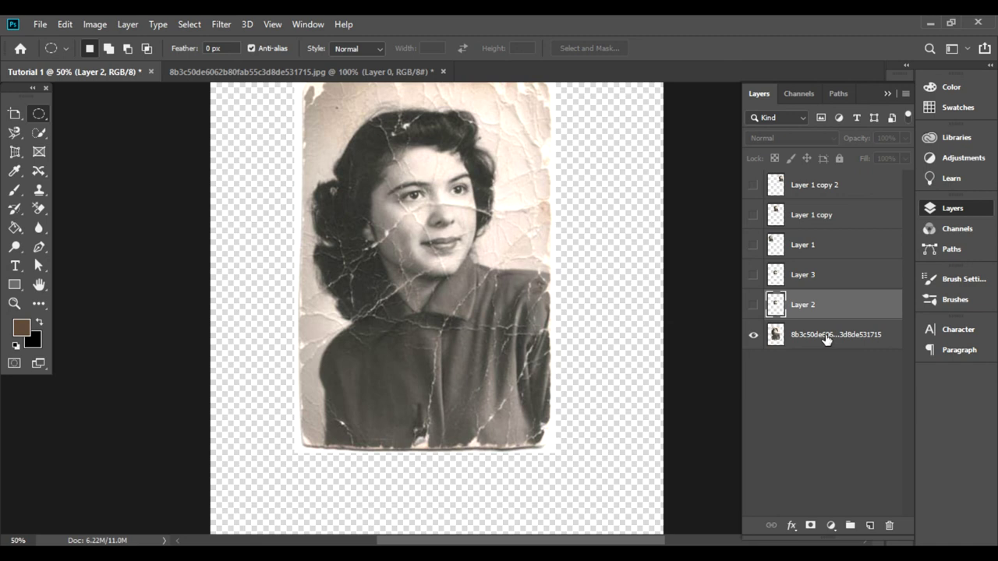
{"action": "left_click", "coordinate": [826, 337]}
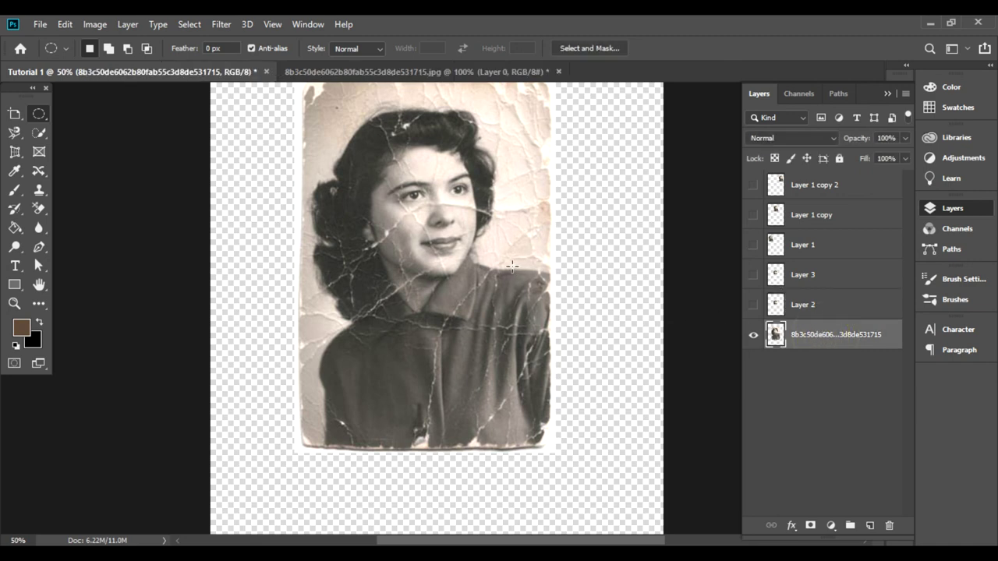
{"action": "mouse_move", "coordinate": [412, 223]}
{"action": "left_mouse_down"}
{"action": "mouse_move", "coordinate": [408, 289]}
{"action": "mouse_move", "coordinate": [433, 267]}
{"action": "left_mouse_up"}
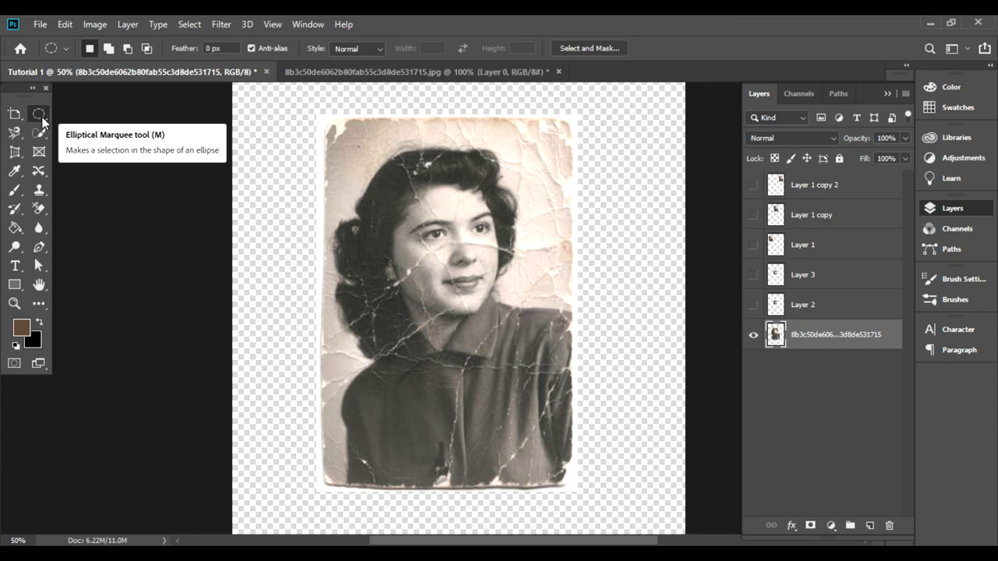
Step: Reselect the Elliptical Marquee Tool and clear a stray one-pixel row selection
{"action": "right_click", "coordinate": [42, 118]}
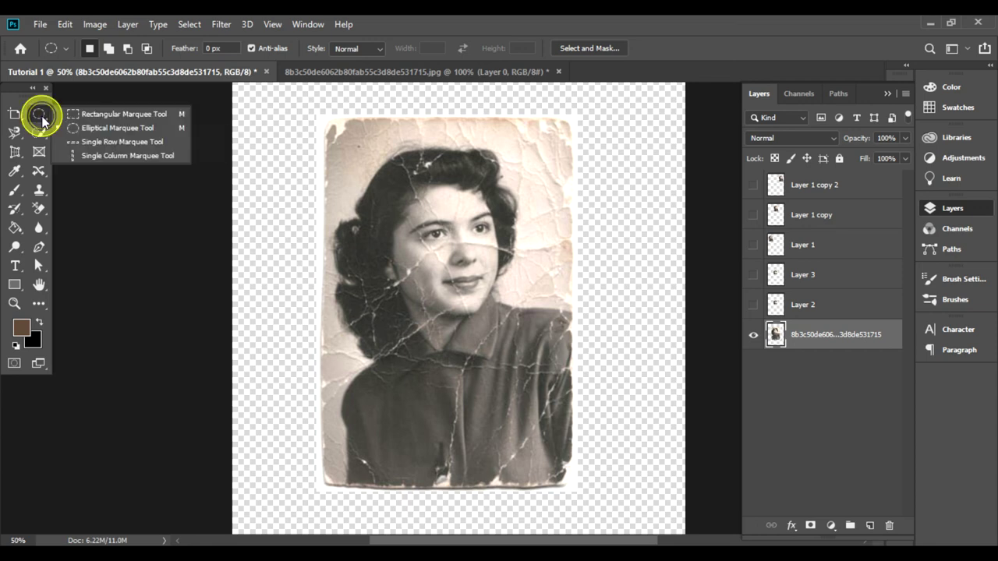
{"action": "left_click", "coordinate": [92, 141]}
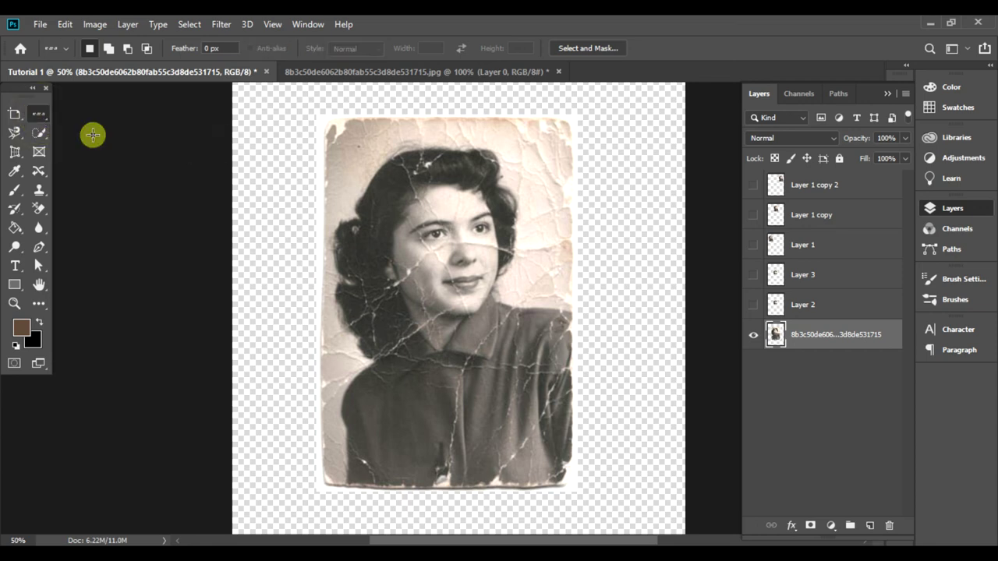
{"action": "right_click", "coordinate": [35, 116]}
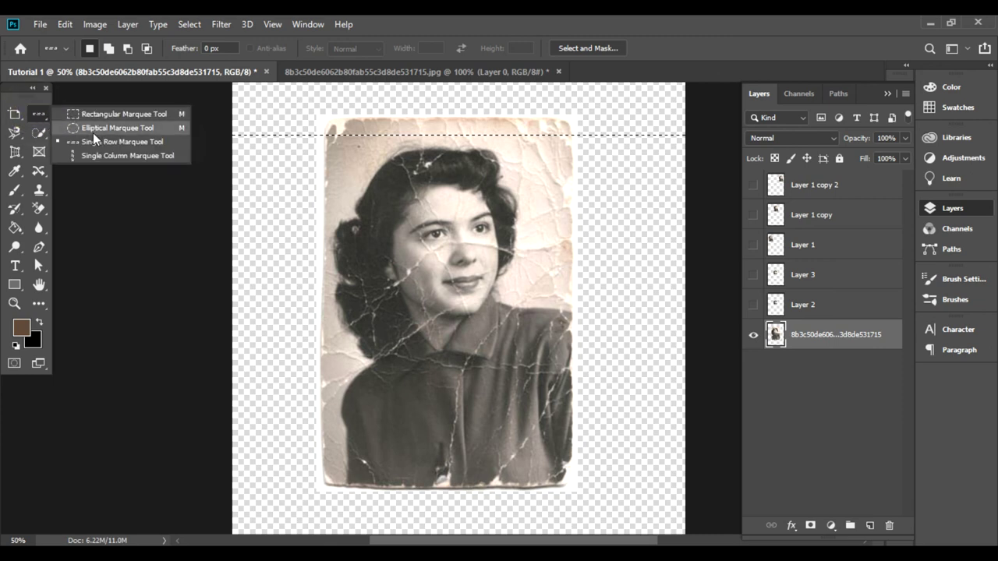
{"action": "left_click", "coordinate": [93, 130]}
{"action": "left_click", "coordinate": [471, 189]}
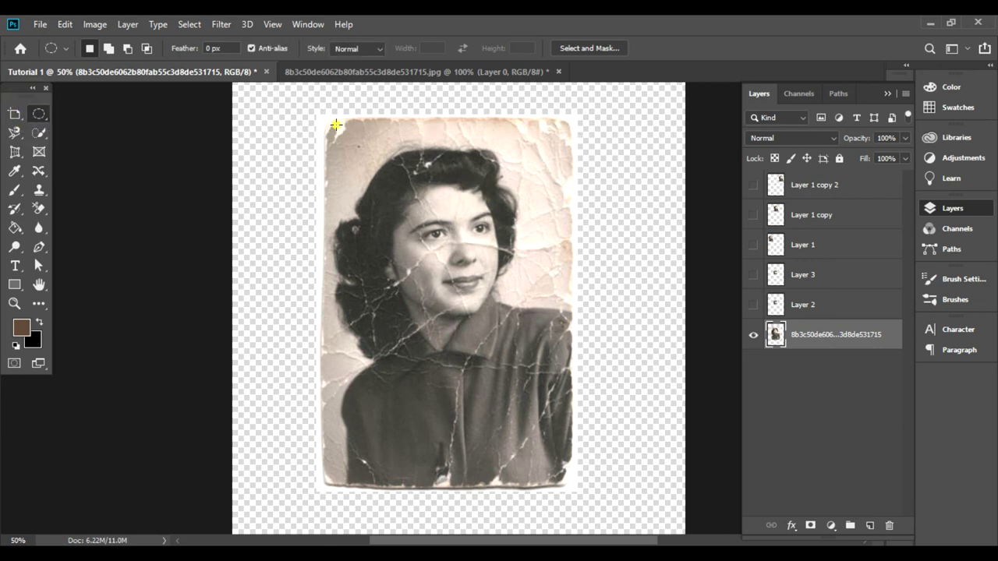
Step: Draw an oval selection around the woman's face and shoulders
{"action": "left_click_drag", "start_coordinate": [336, 125], "coordinate": [547, 452]}
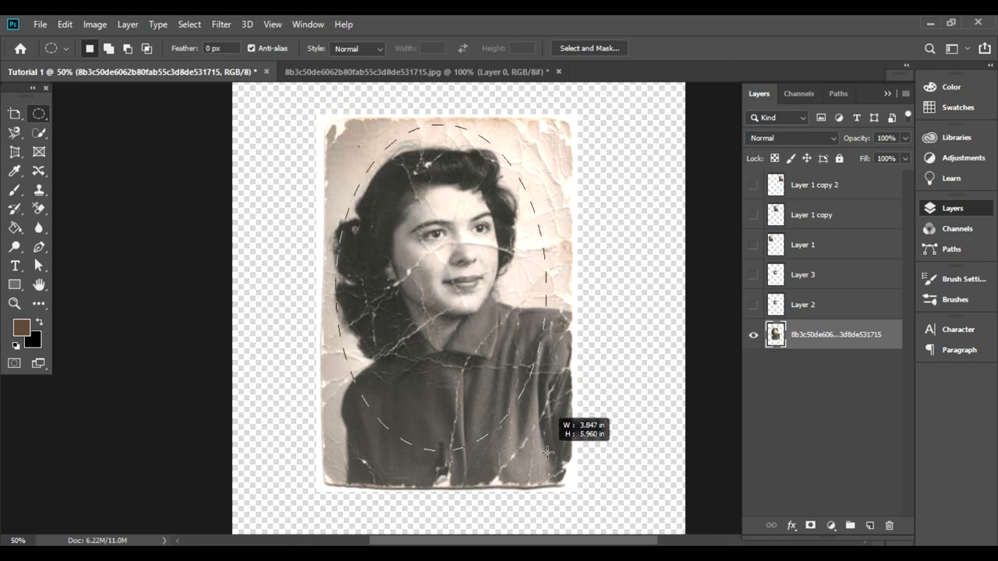
{"action": "left_click_drag", "start_coordinate": [547, 453], "coordinate": [560, 458]}
{"action": "left_click", "coordinate": [520, 427]}
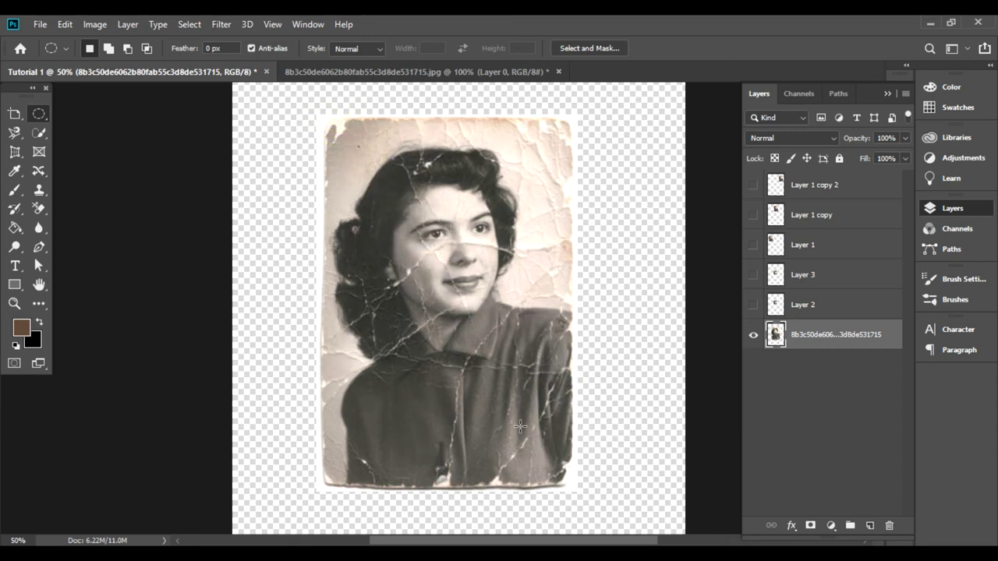
{"action": "key", "text": "ctrl+z"}
{"action": "left_click_drag", "start_coordinate": [477, 387], "coordinate": [470, 379]}
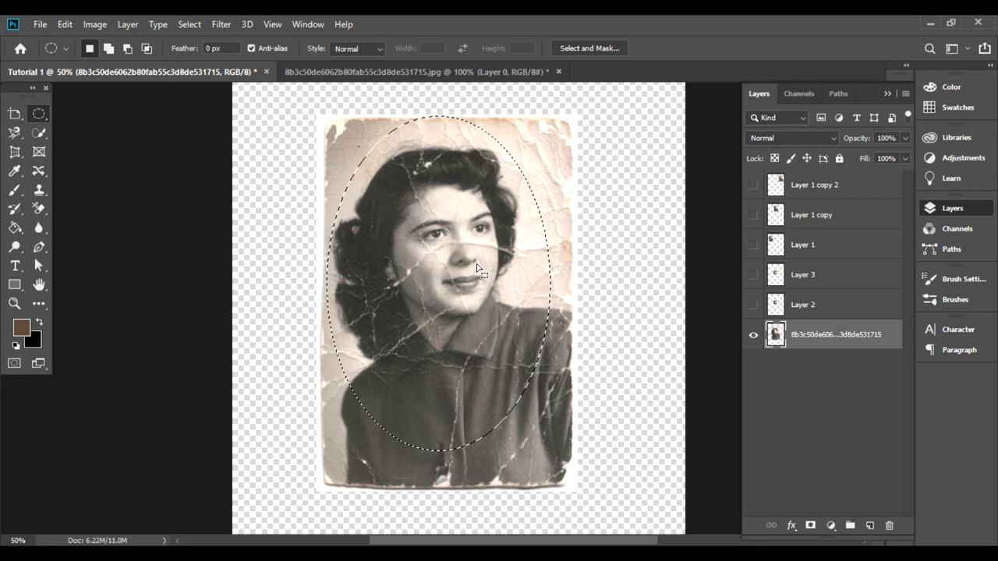
Step: Feather the oval selection with a 35-pixel radius
{"action": "right_click", "coordinate": [477, 265]}
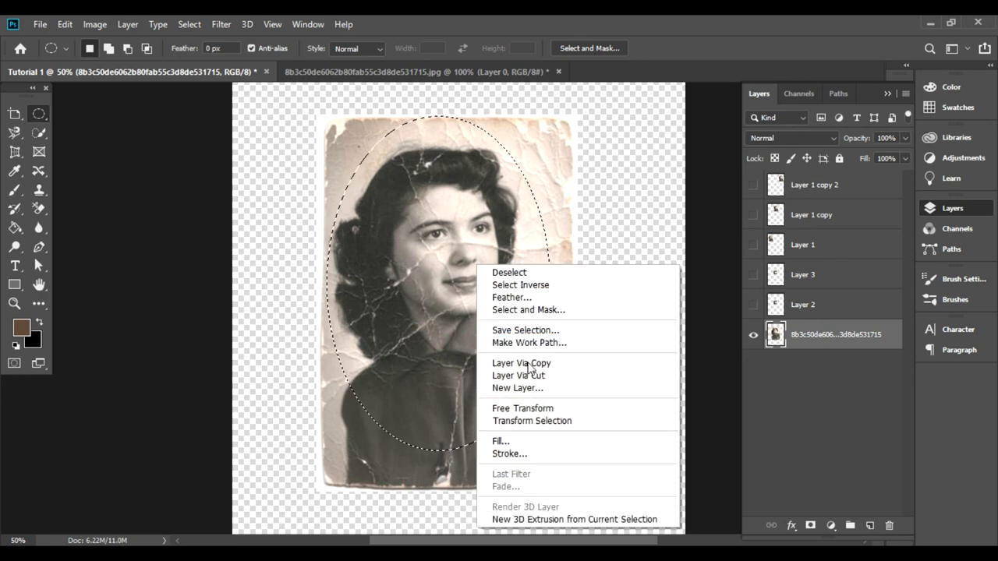
{"action": "left_click", "coordinate": [527, 301]}
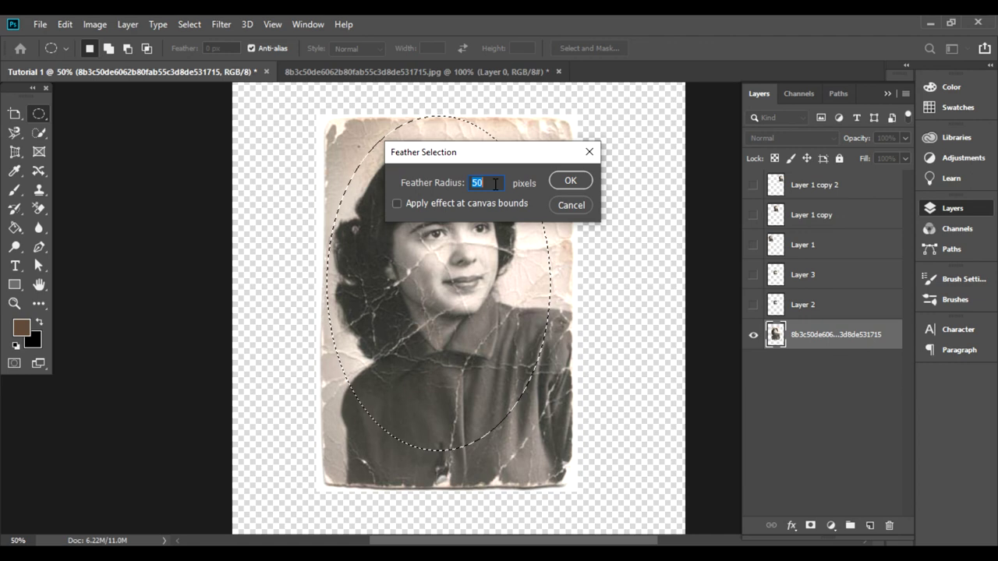
{"action": "type", "text": "35"}
{"action": "left_click", "coordinate": [566, 181]}
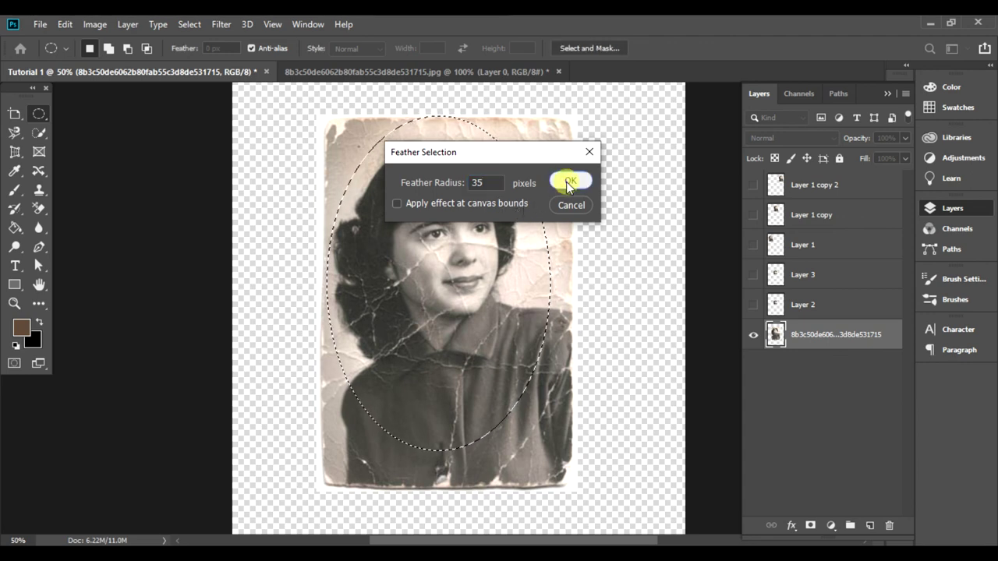
Step: Copy the feathered oval of the woman onto new Layer 4 and hide the original photo layer
{"action": "right_click", "coordinate": [449, 266]}
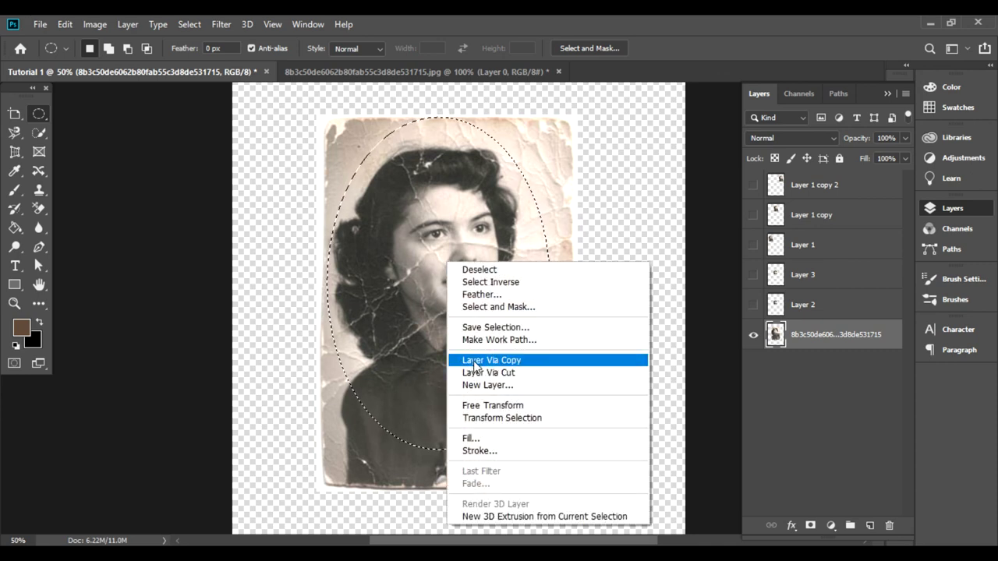
{"action": "left_click", "coordinate": [474, 363]}
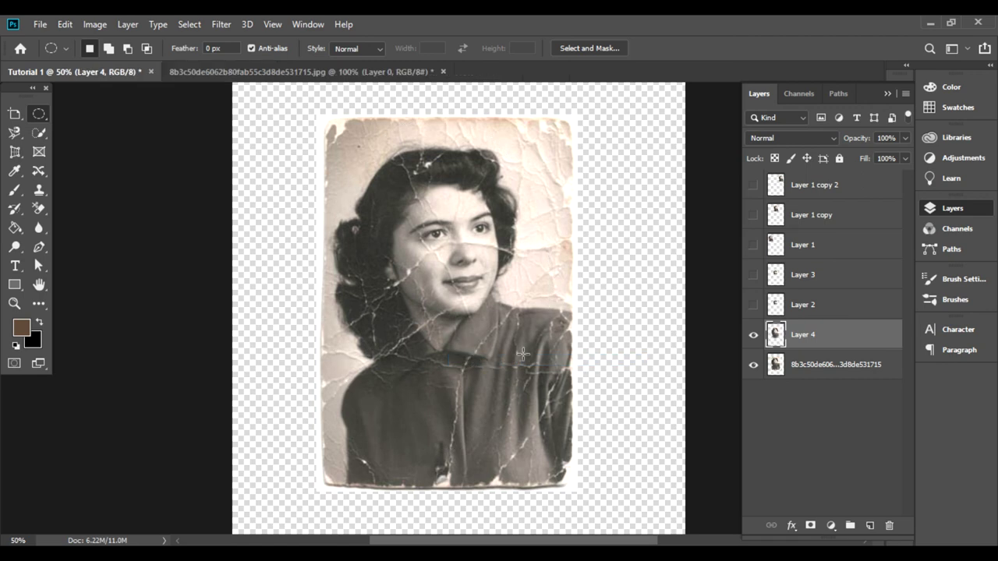
{"action": "left_click", "coordinate": [753, 366]}
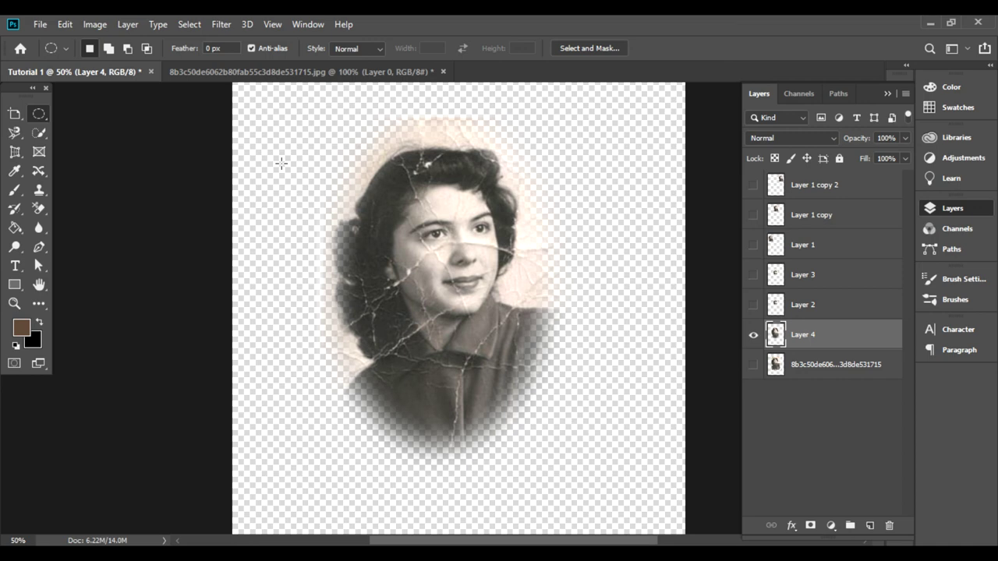
{"action": "left_click", "coordinate": [43, 115]}
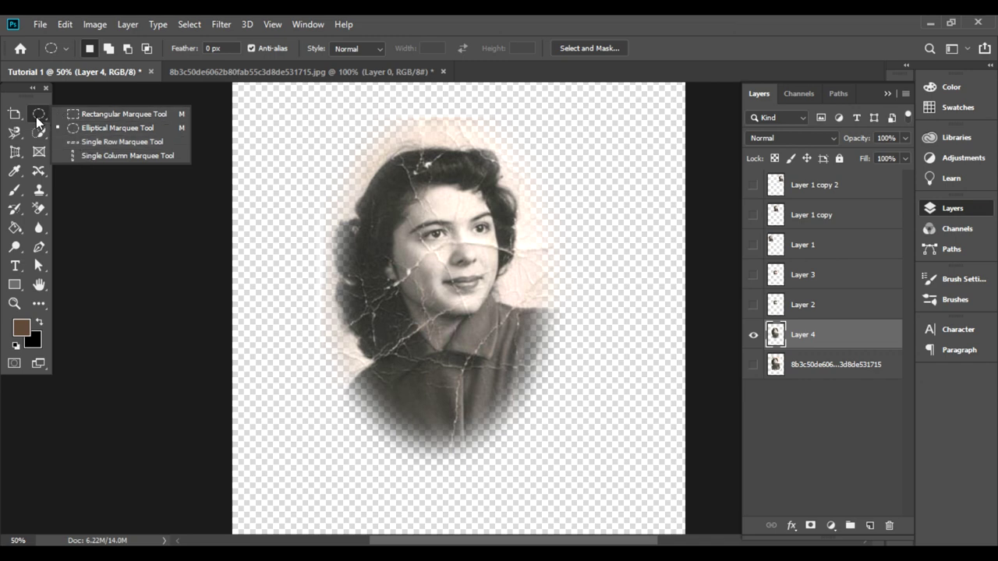
{"action": "left_click", "coordinate": [35, 118]}
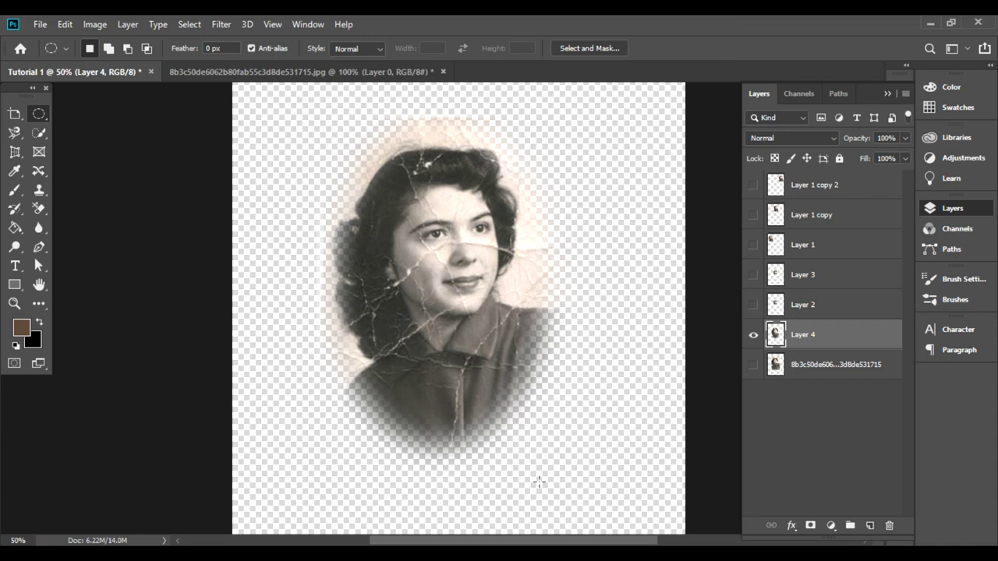
{"action": "key", "text": "F9"}
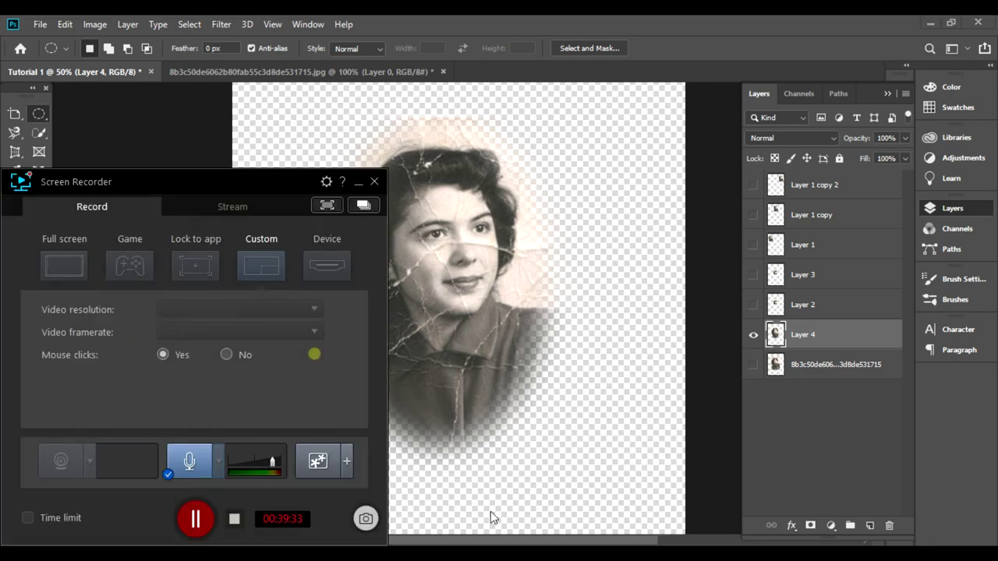